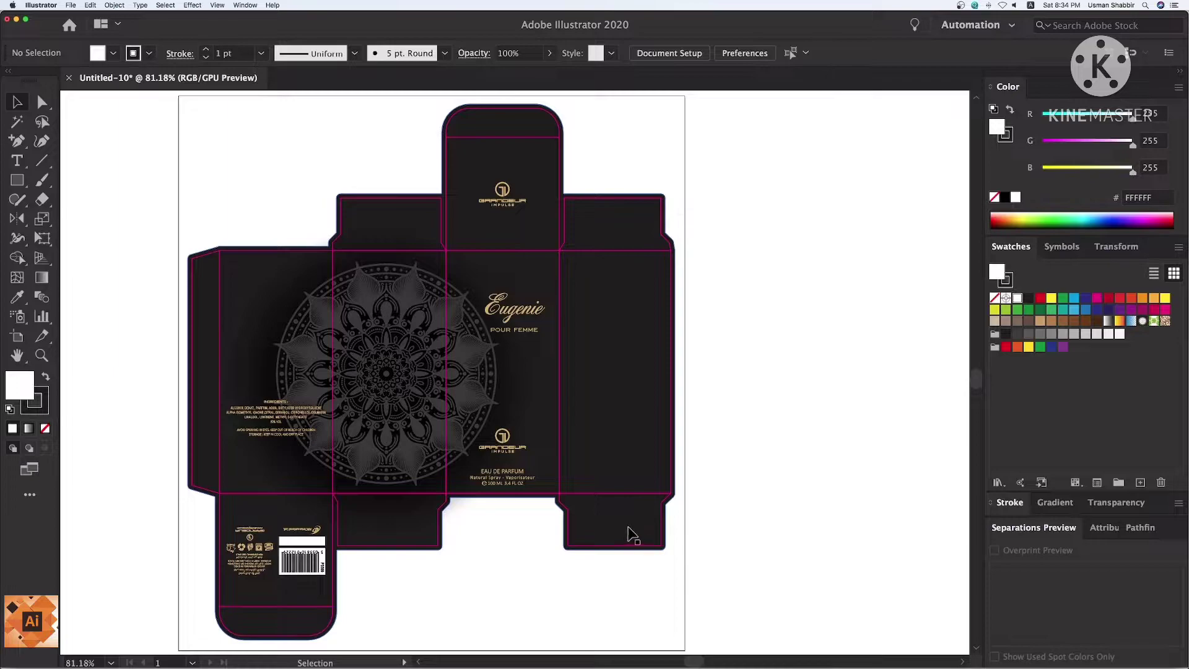
Inspect the dieline and measure the front panel, confirming its 15 cm height against the side panel.
key("ctrl+y")
key("ctrl+y")
left_click_drag(545, 500, 574, 532)
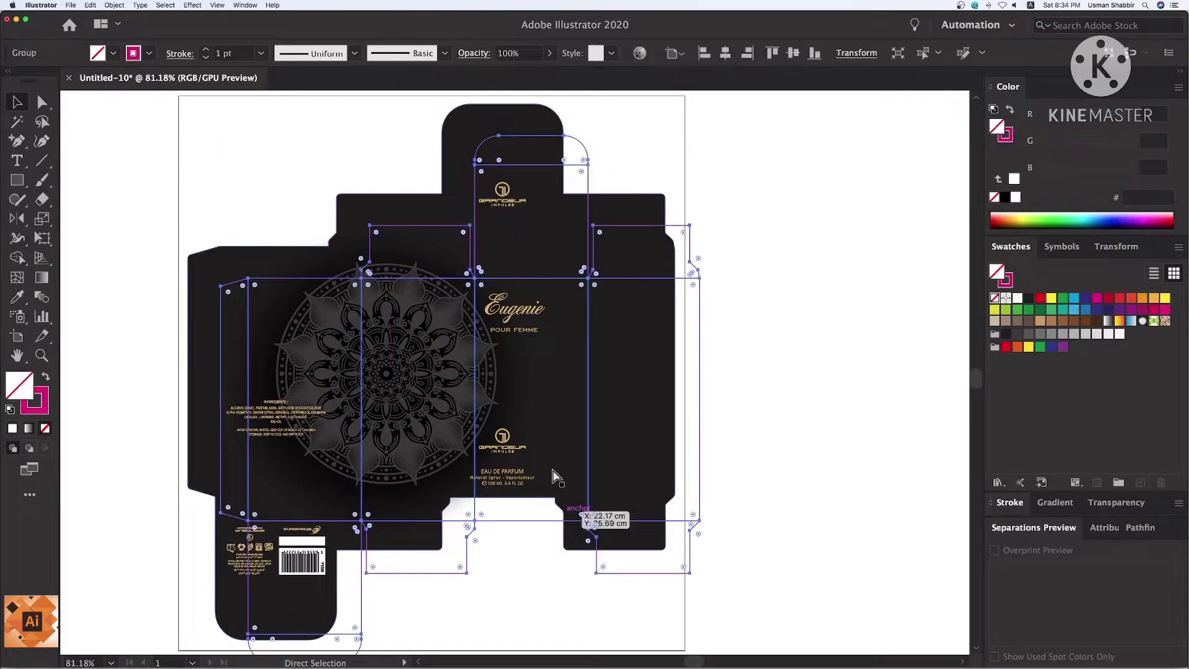
key("ctrl+z")
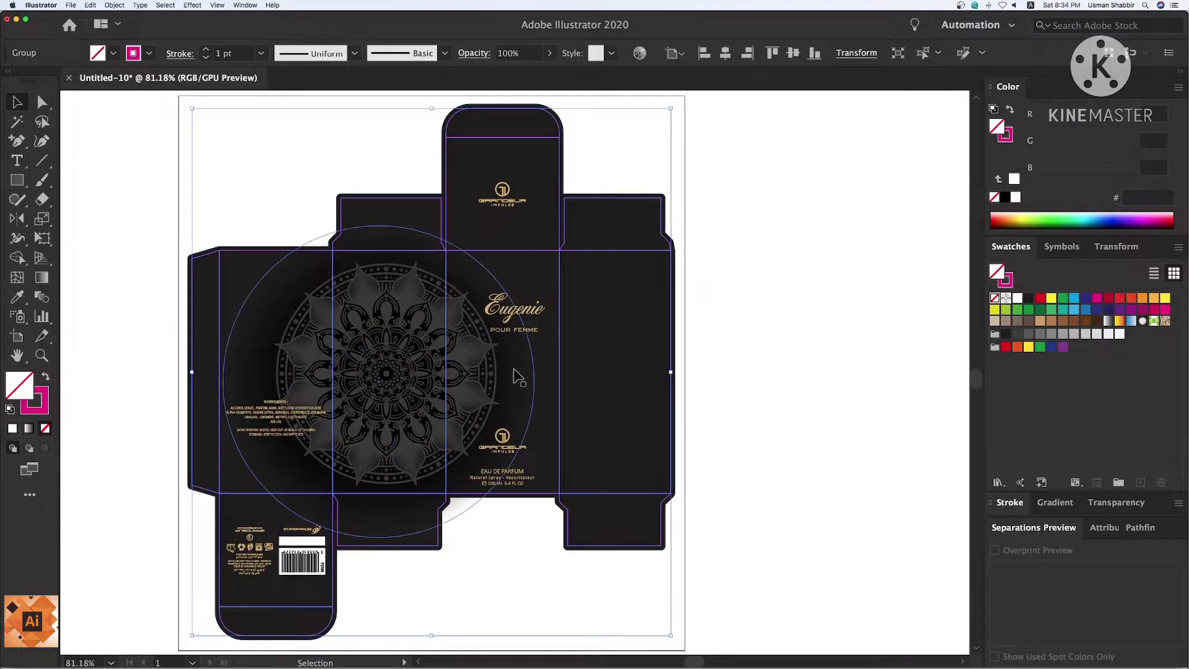
right_click(519, 548)
left_click(792, 557)
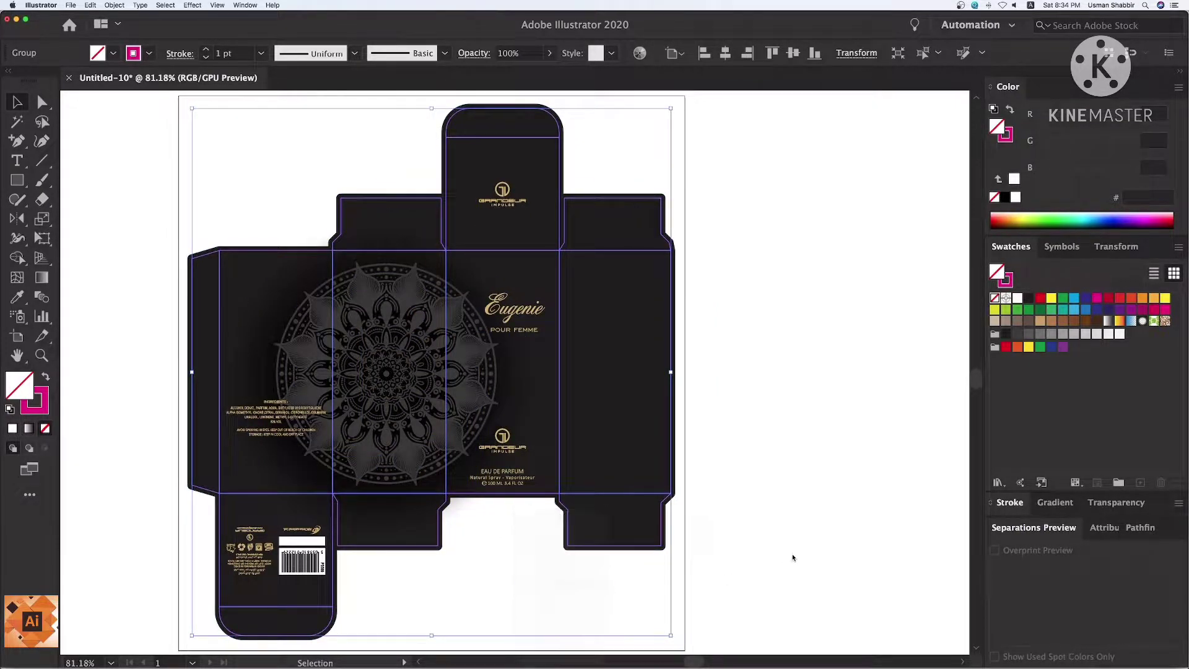
left_click(520, 494)
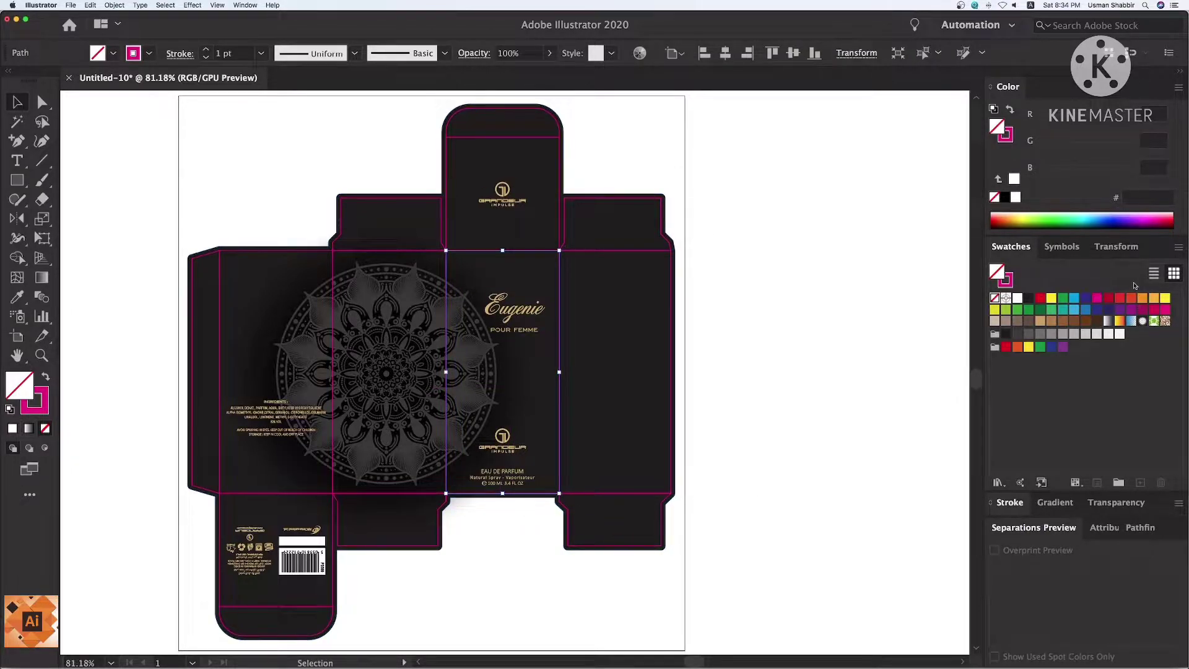
left_click(1118, 246)
left_click(1114, 272)
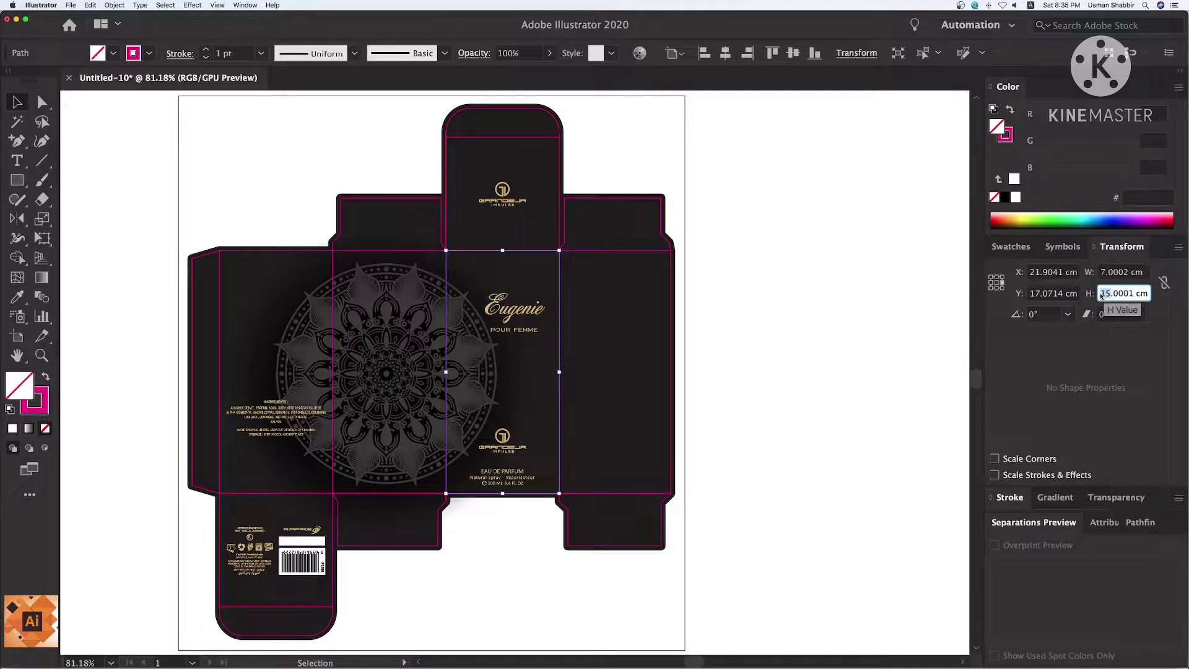
key("Tab")
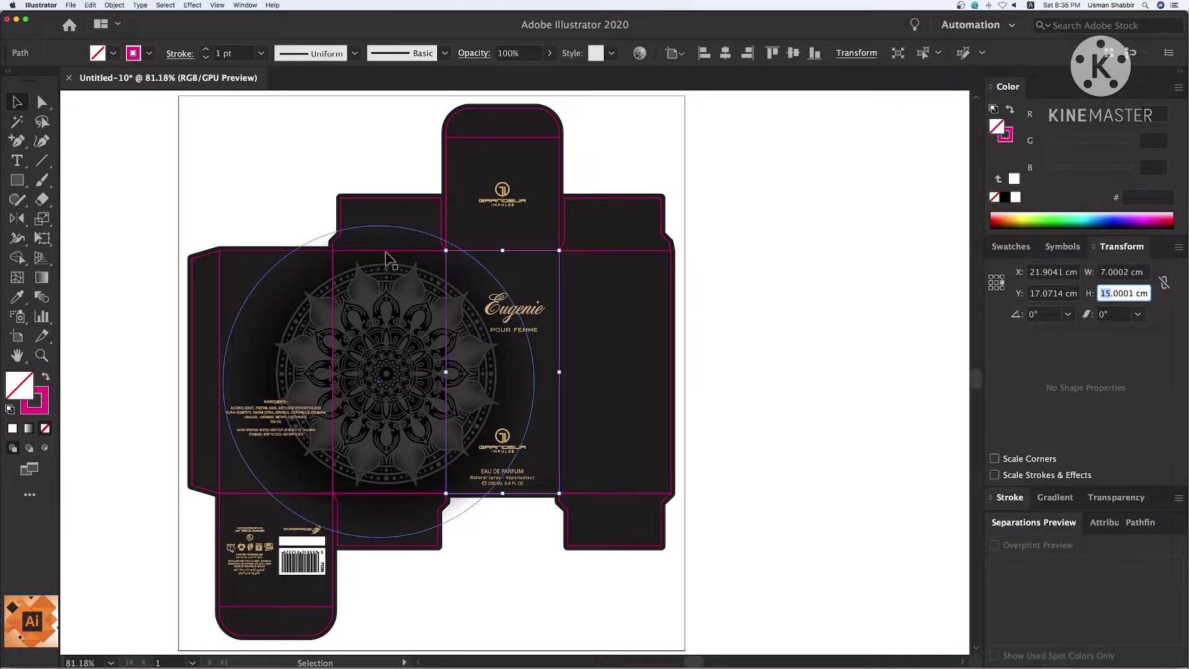
left_click(364, 270)
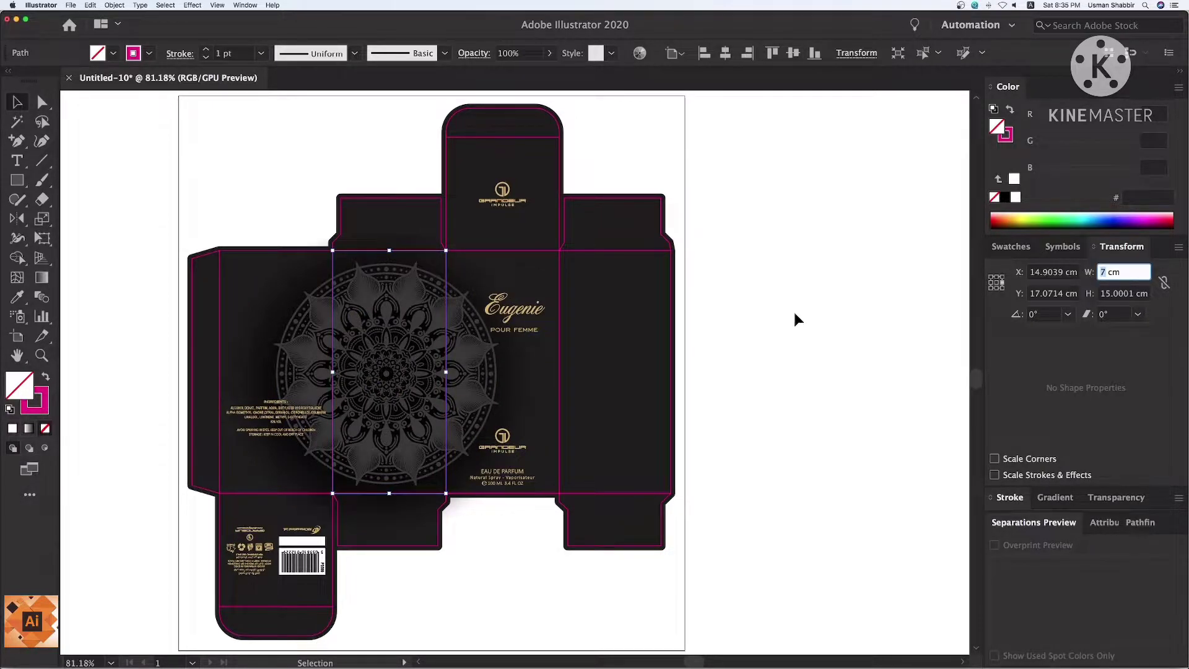
left_click(843, 320)
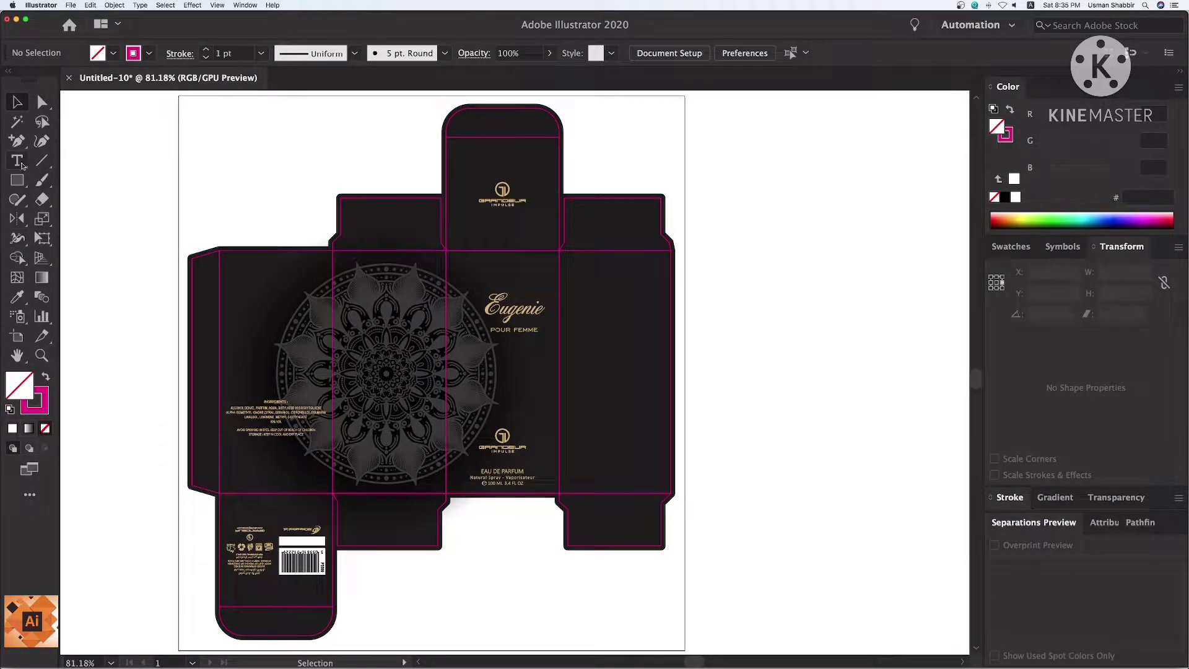
Add a '7x7x15' size note beside the artboard and enlarge it about four times.
left_click(16, 160)
left_click(752, 312)
type("7x7x15")
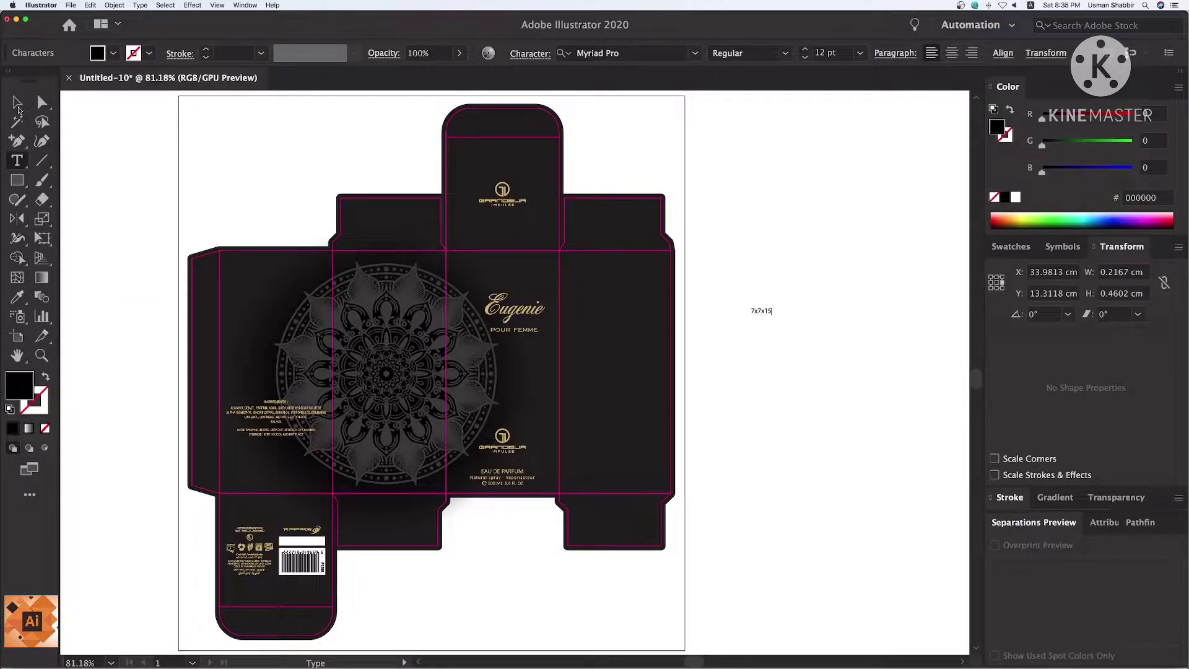
key("Escape")
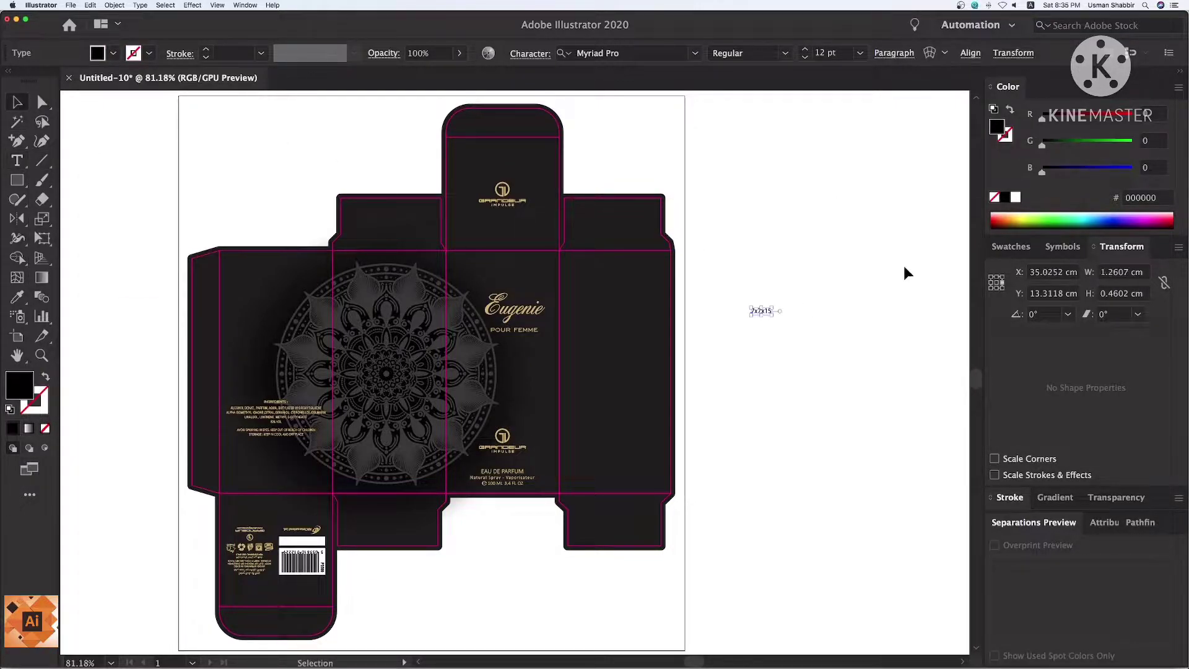
left_click_drag(778, 308, 818, 296, "alt+shift")
left_click(730, 341)
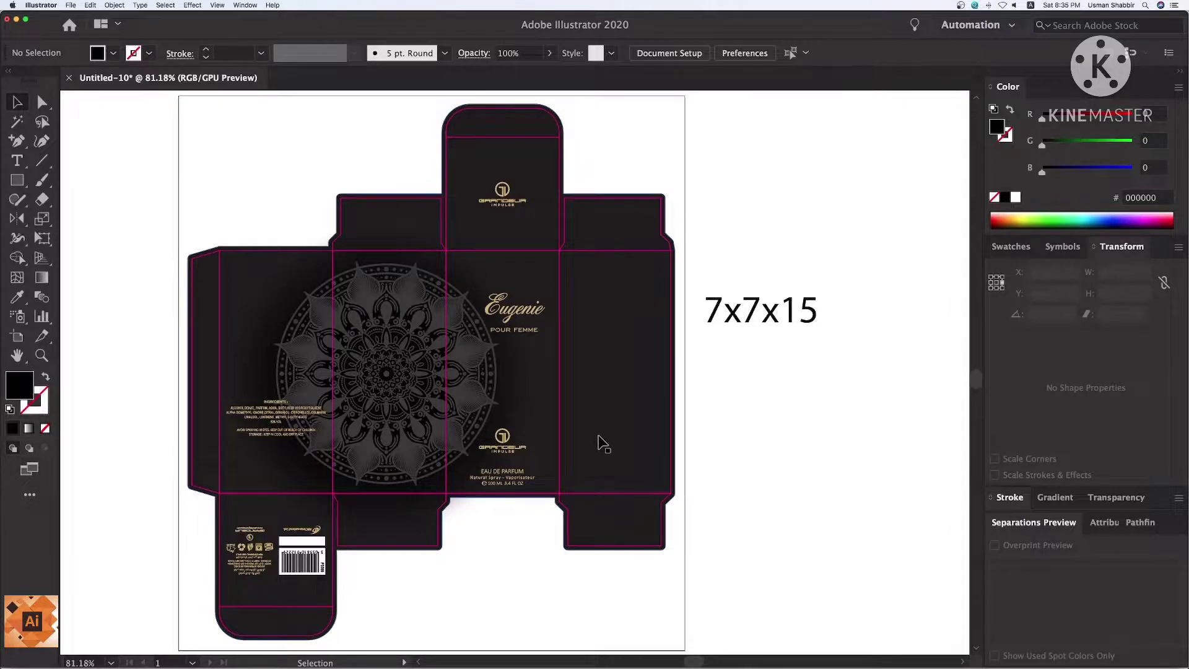
left_click(776, 324)
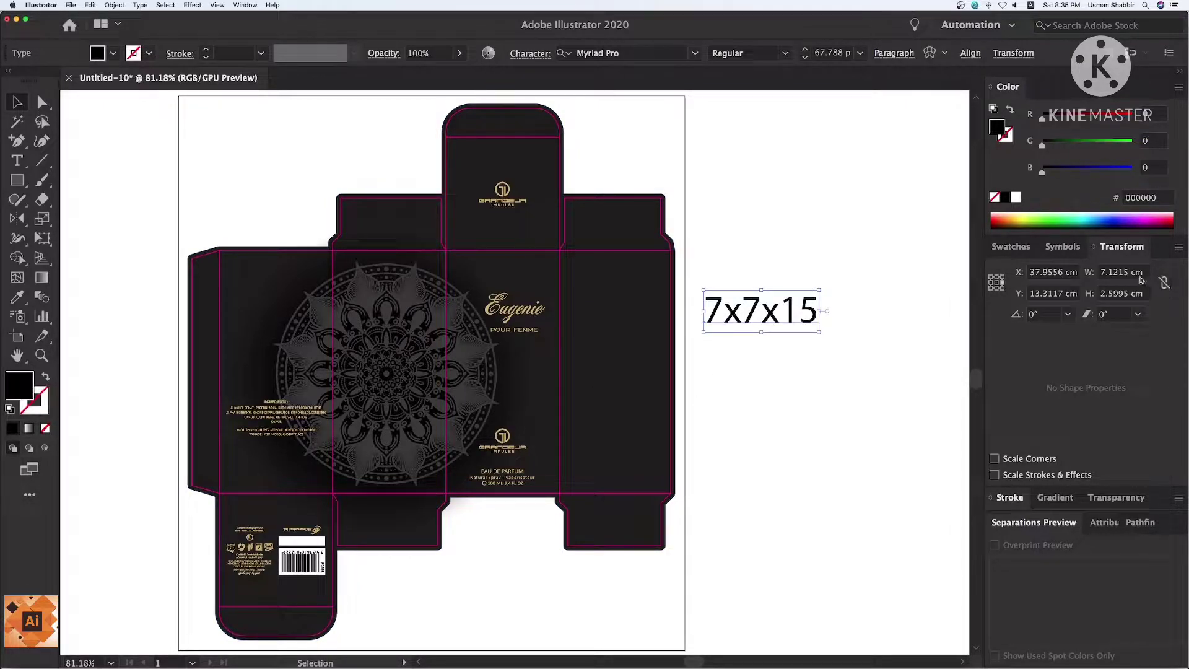
double_click(1136, 274)
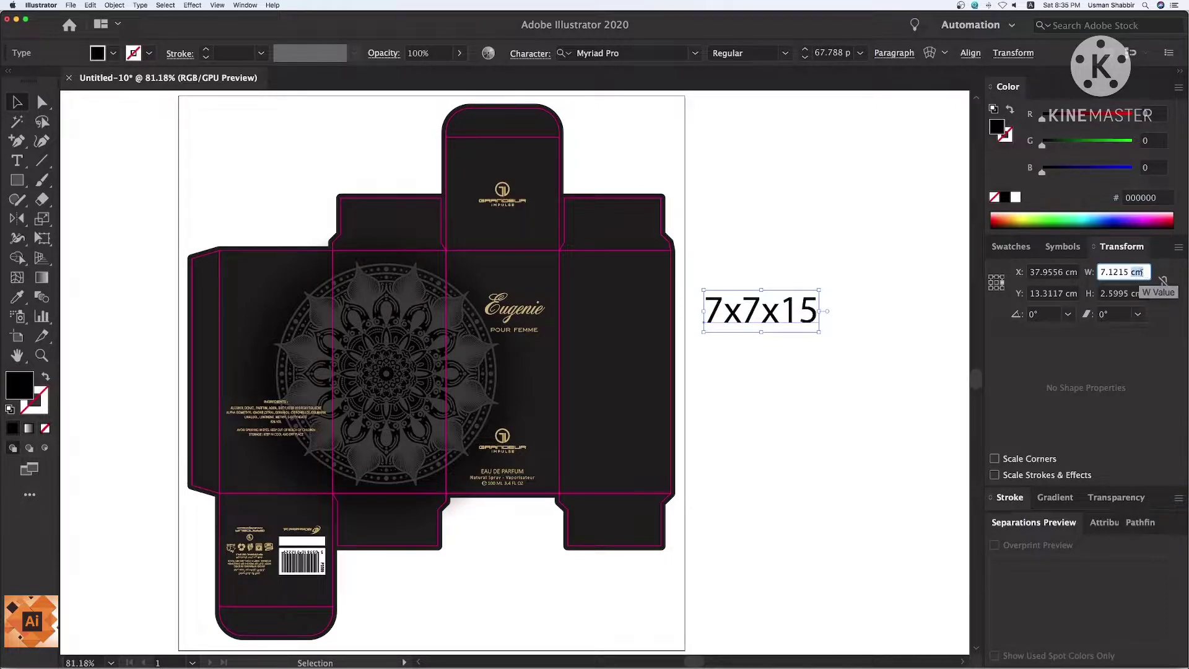
left_click(815, 374)
left_click(686, 52)
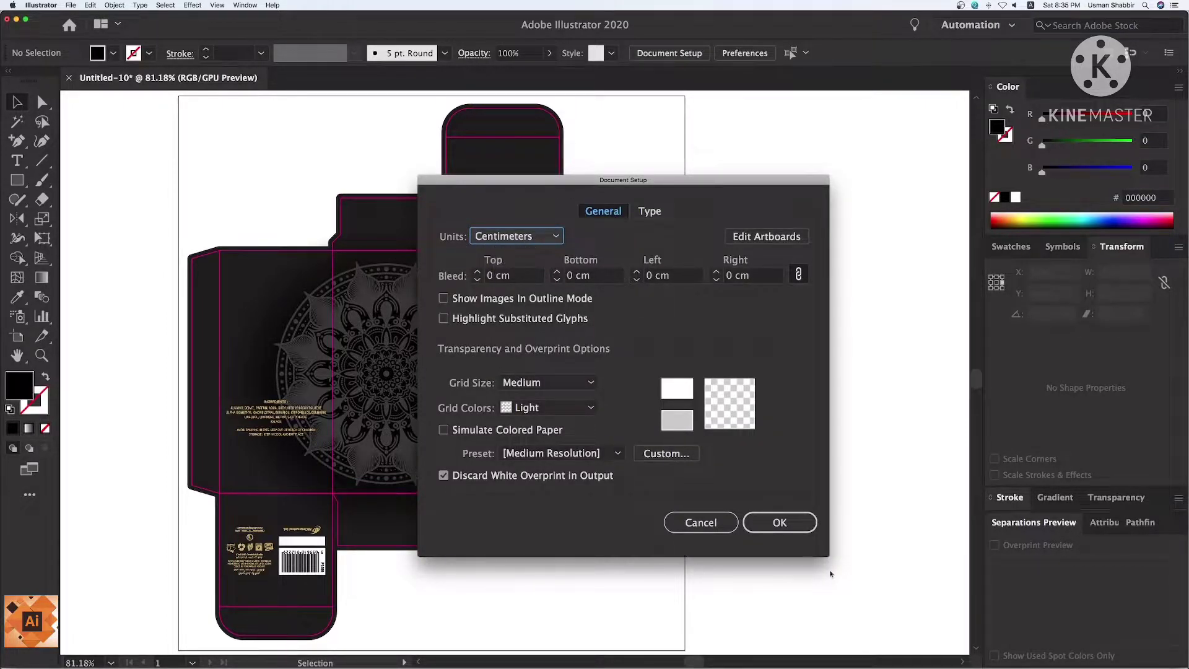
Confirm Document Setup with OK, keeping units in Centimeters.
left_click(781, 524)
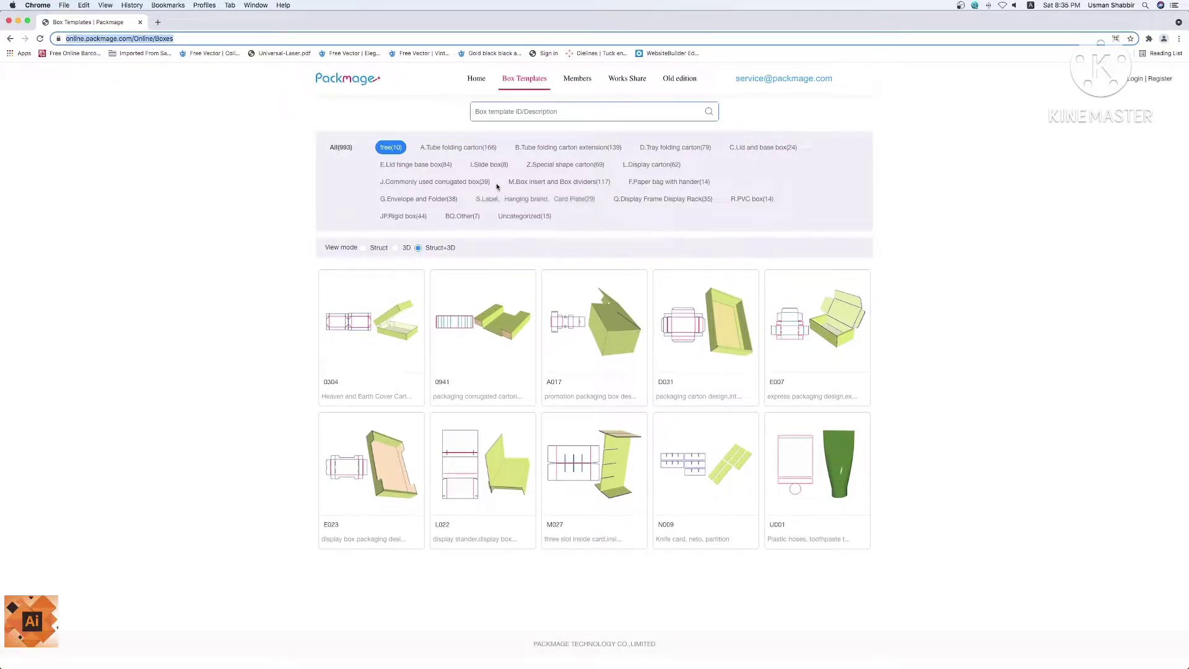
Filter to tube folding cartons and open the A003 tuck-end template (120×100×200 mm).
left_click(453, 147)
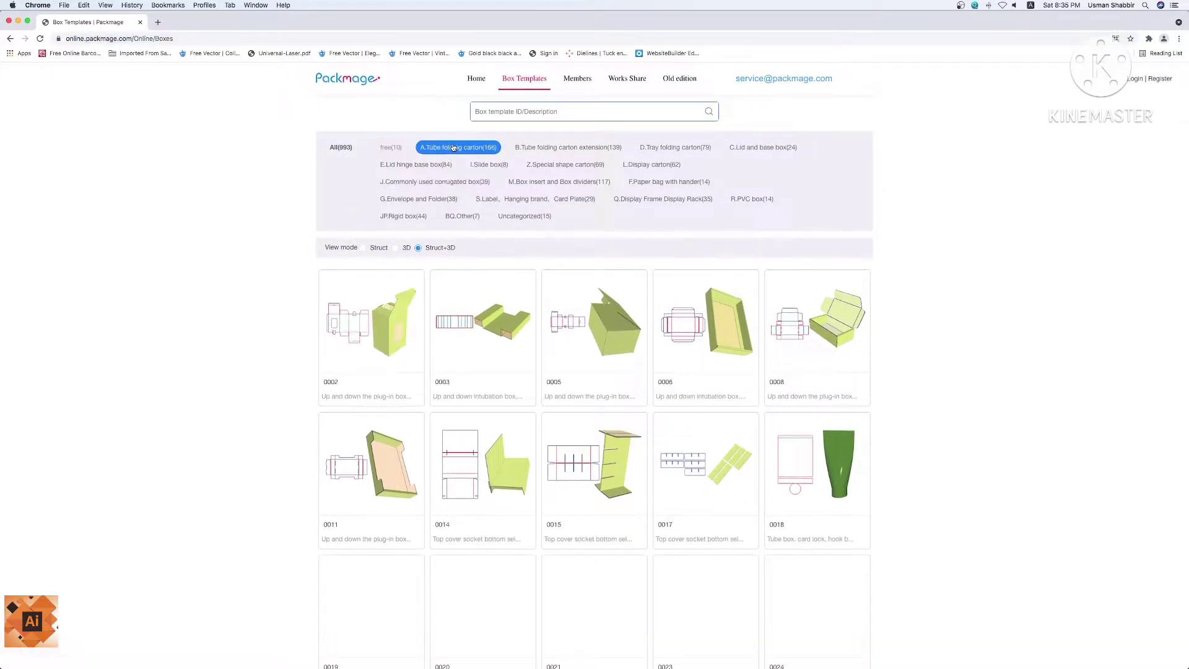
scroll(731, 402, "down", 2)
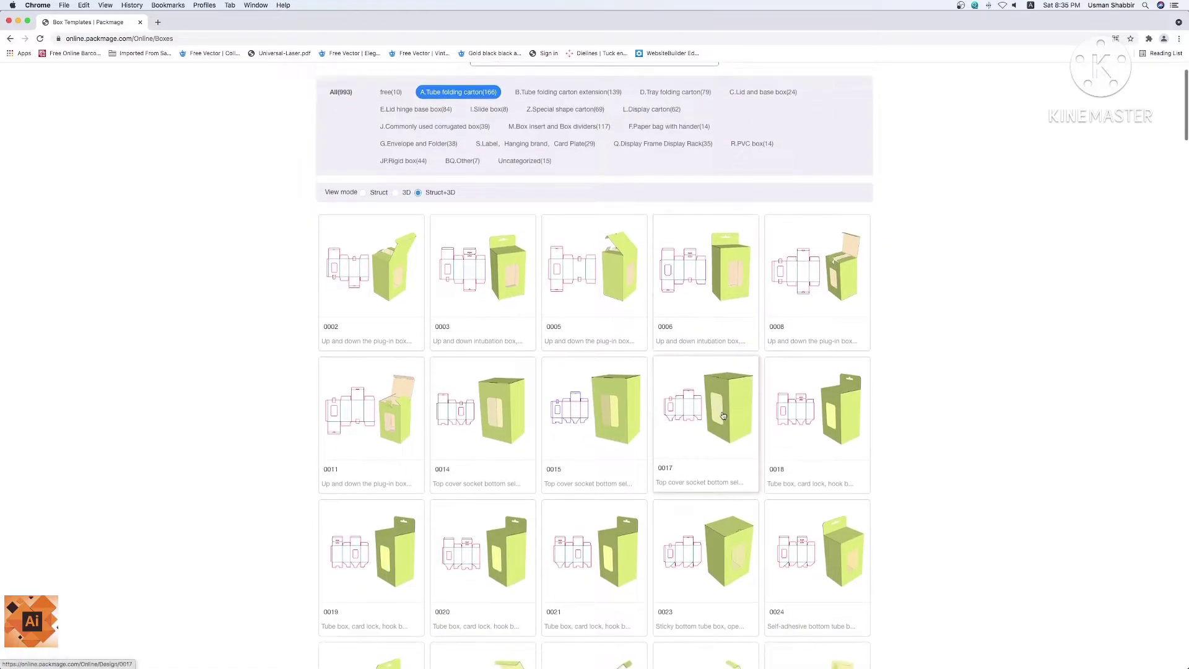
scroll(724, 415, "down", 2)
scroll(696, 433, "down", 5)
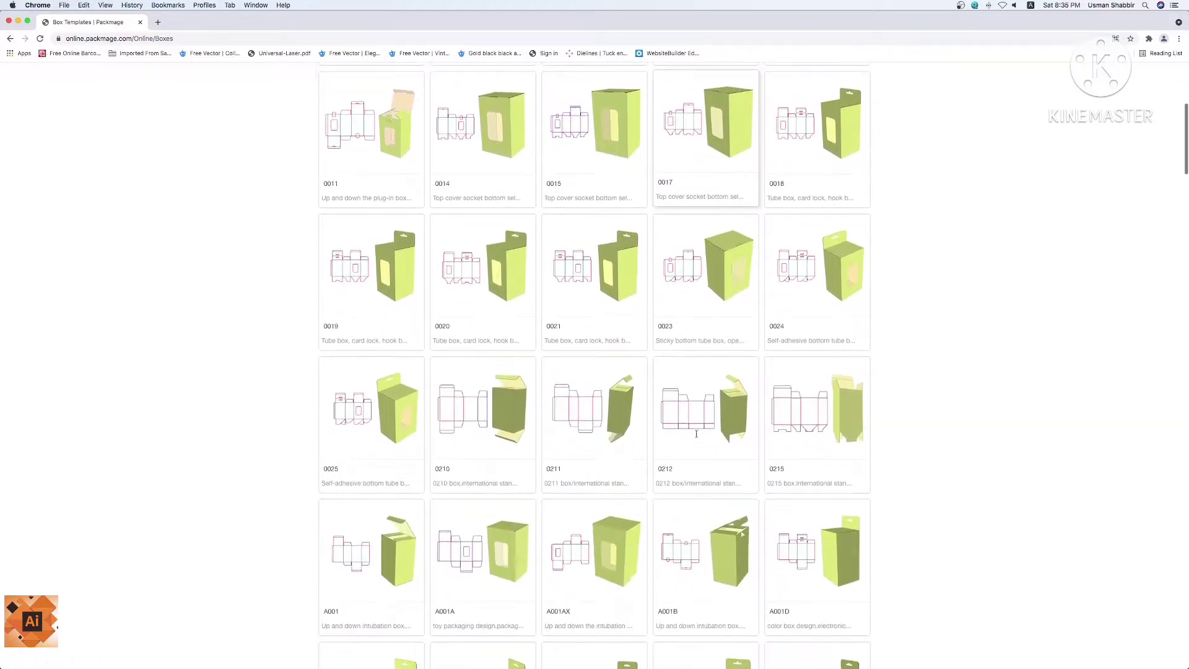
scroll(696, 434, "down", 1)
scroll(696, 434, "down", 2)
scroll(696, 434, "down", 2)
scroll(697, 437, "down", 1)
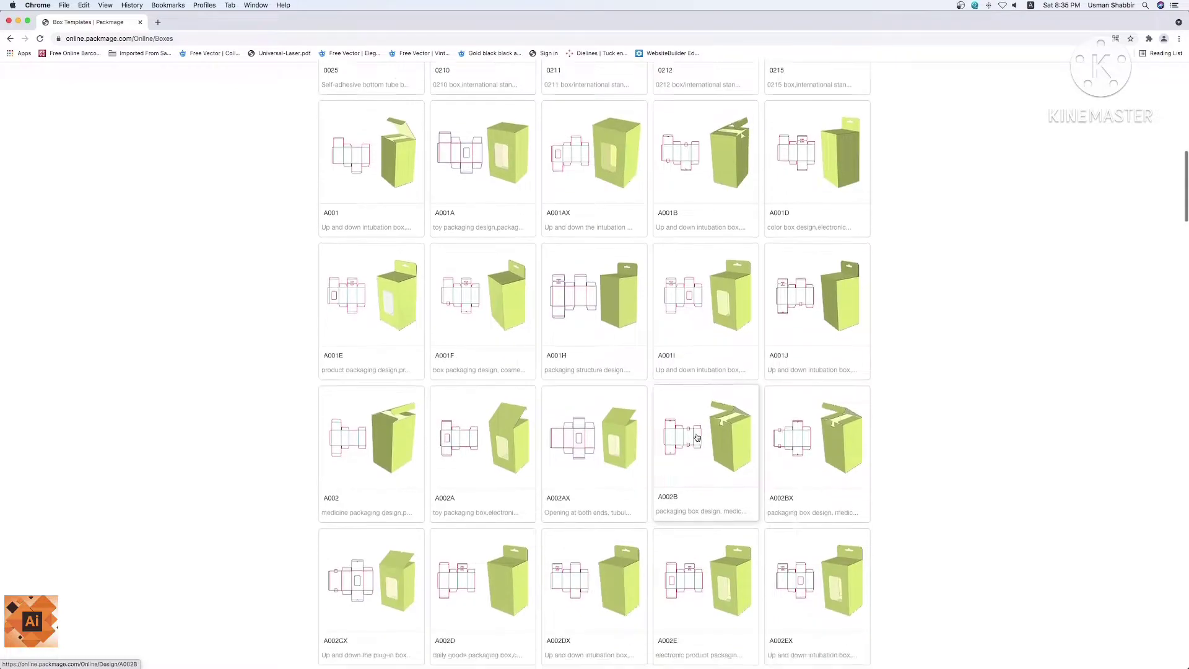
scroll(696, 437, "down", 3)
scroll(697, 434, "down", 3)
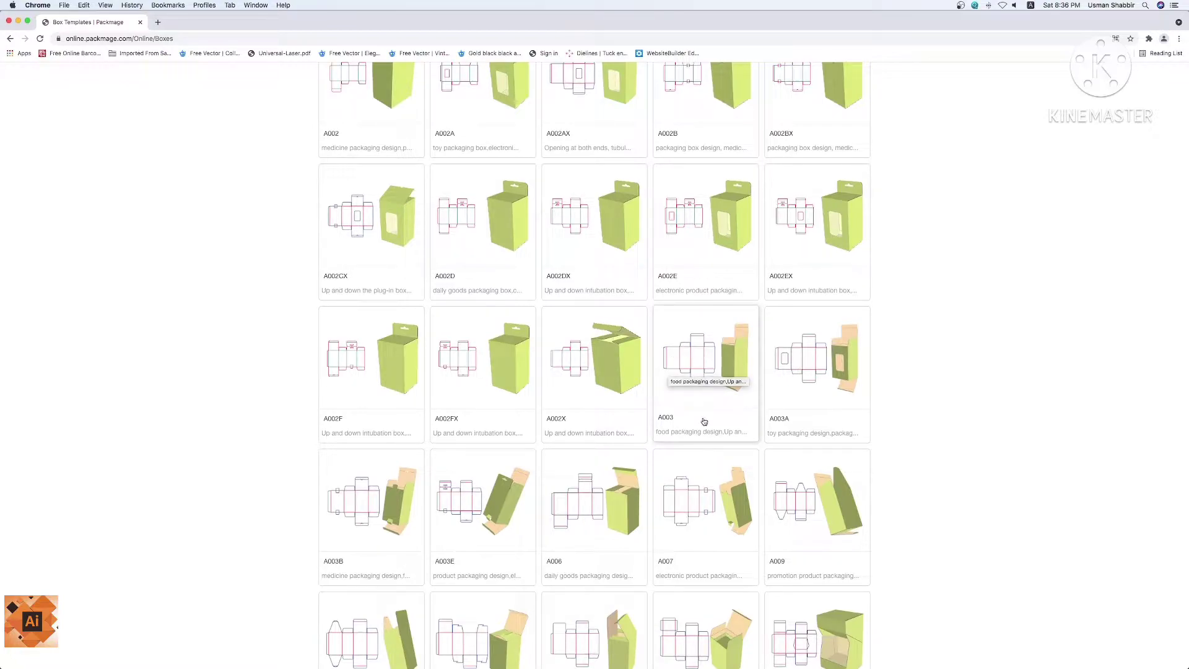
left_click(721, 374)
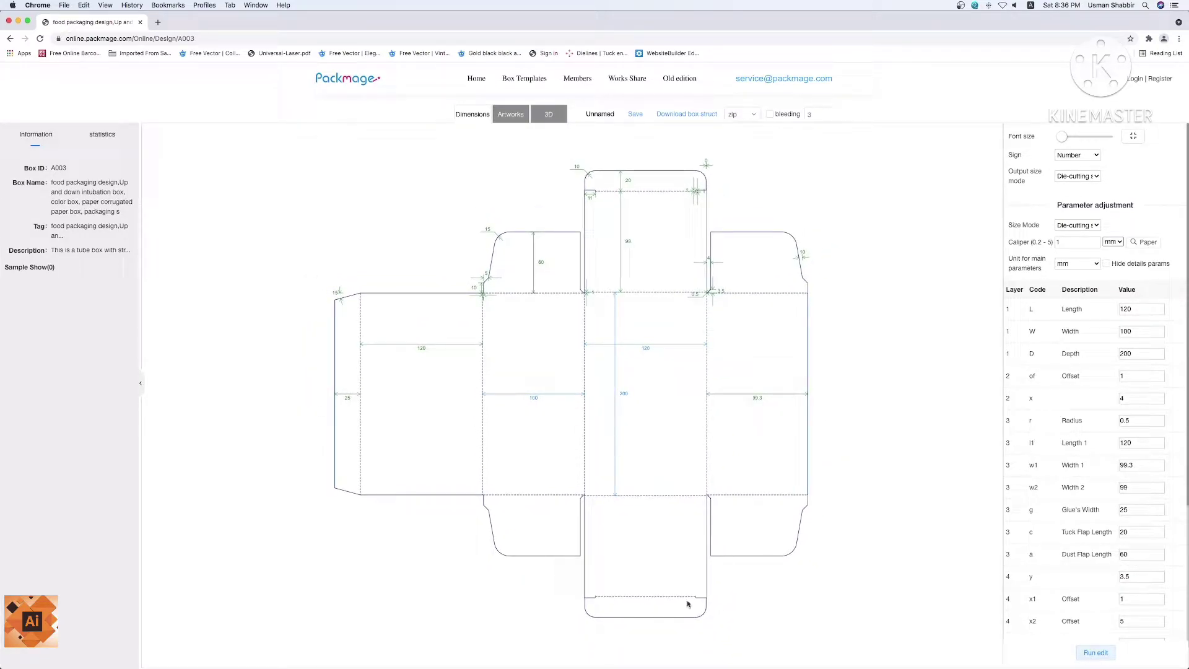
mouse_move(906, 647)
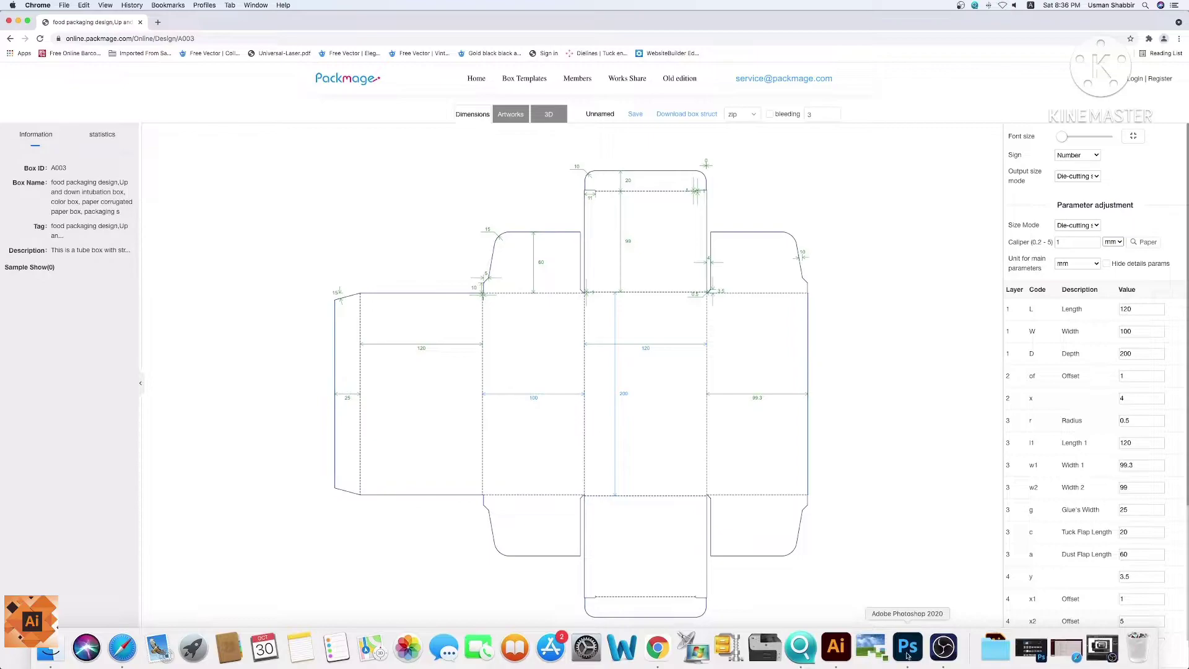
left_click(836, 647)
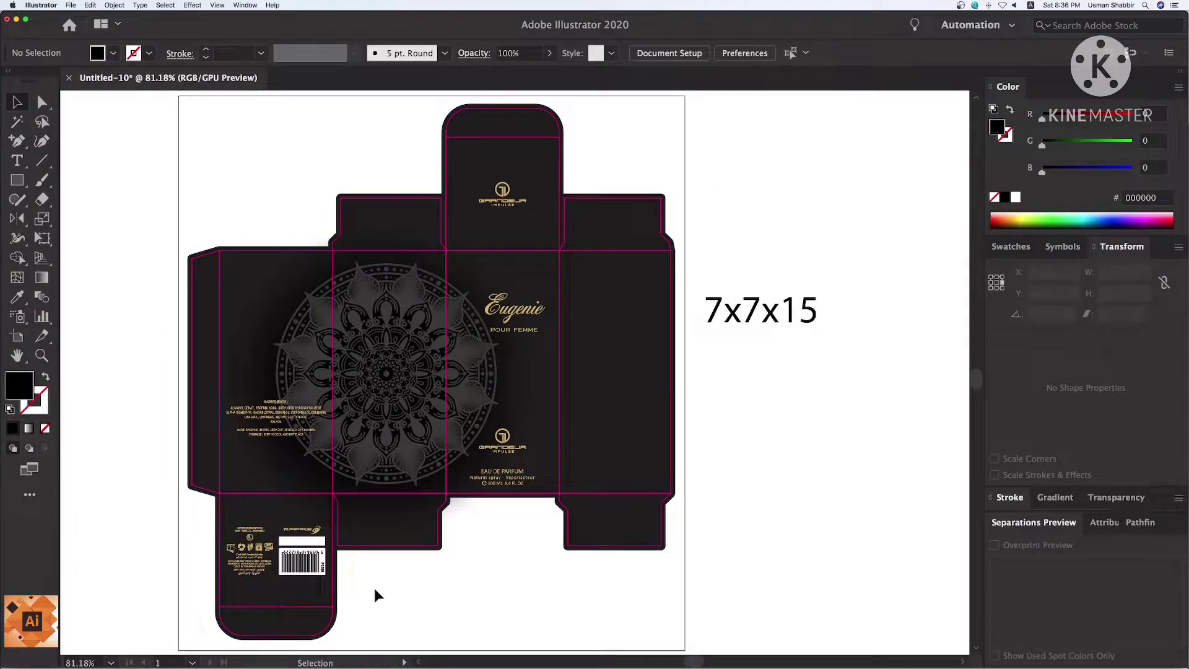
Slide the barcode label and bottom tuck flap horizontally under the front panel.
left_click_drag(354, 577, 347, 566)
key("p")
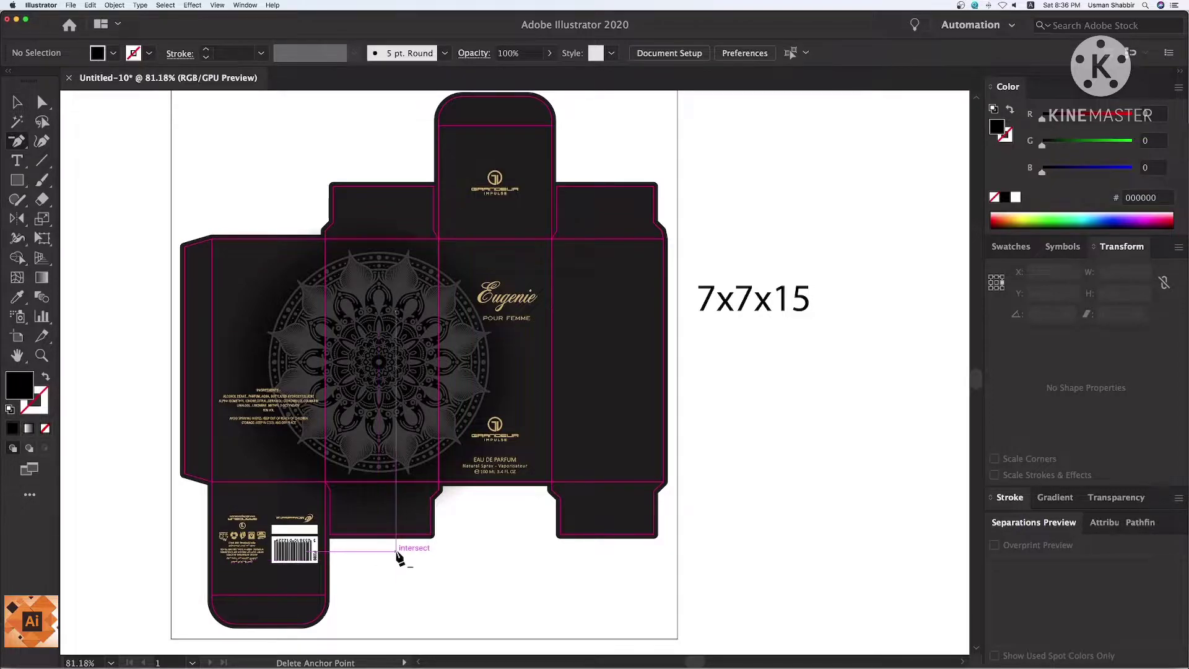
key("ctrl+minus")
key("v")
left_click_drag(358, 525, 525, 525, "shift")
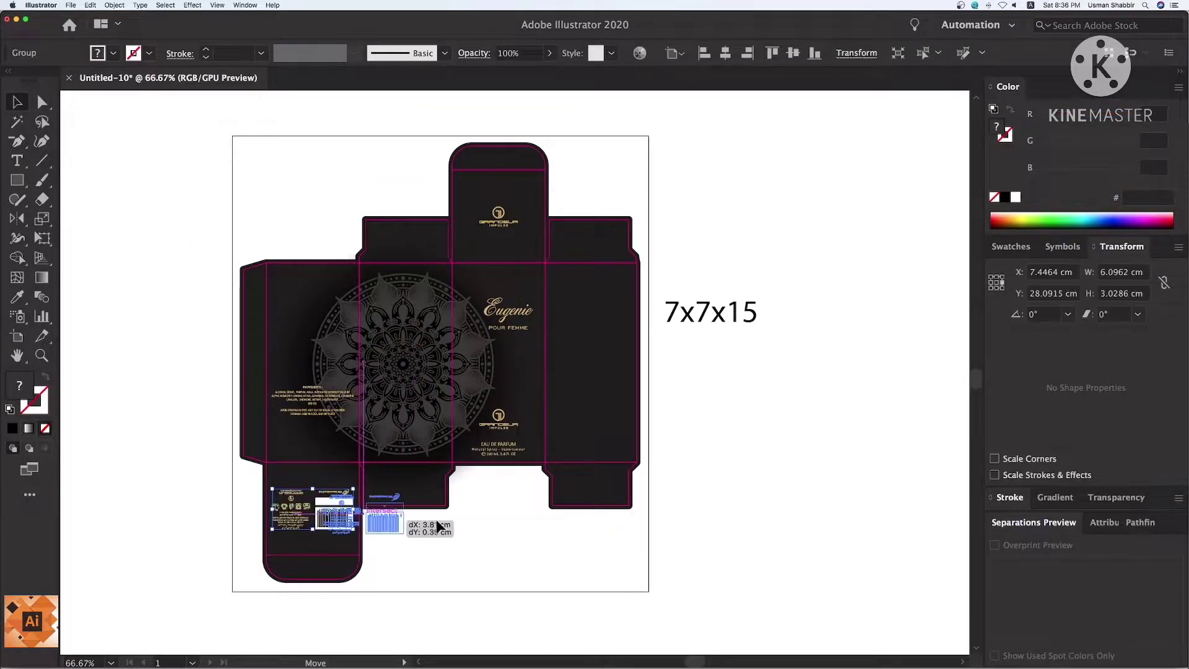
left_click(364, 557)
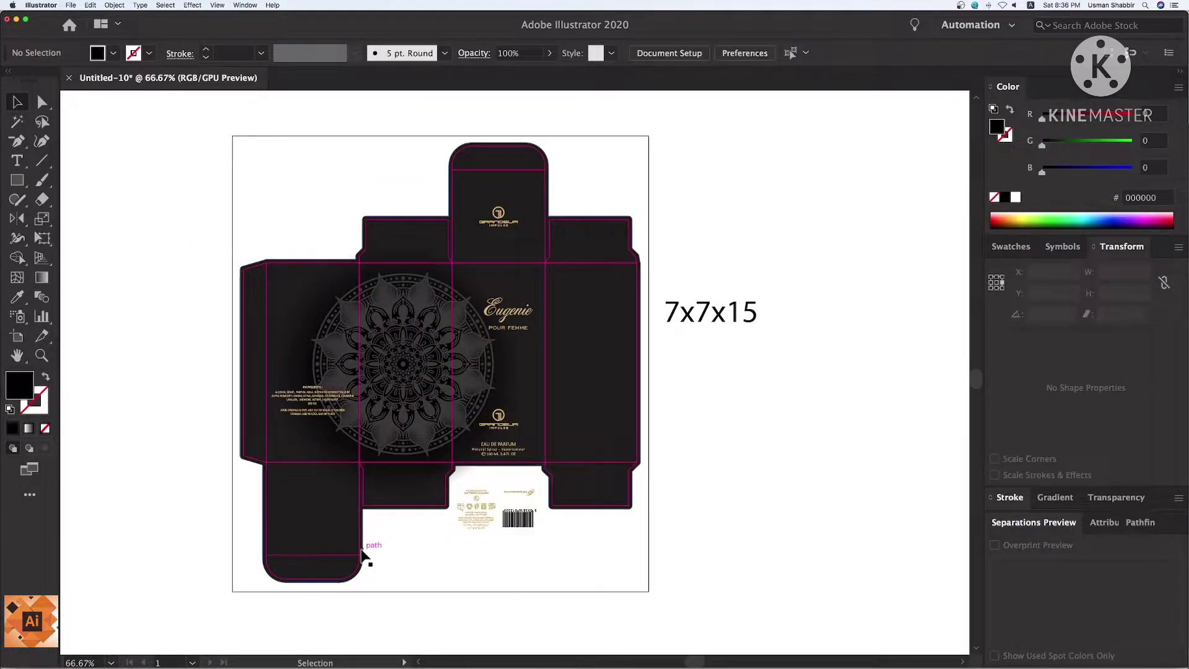
left_click(362, 579, "shift")
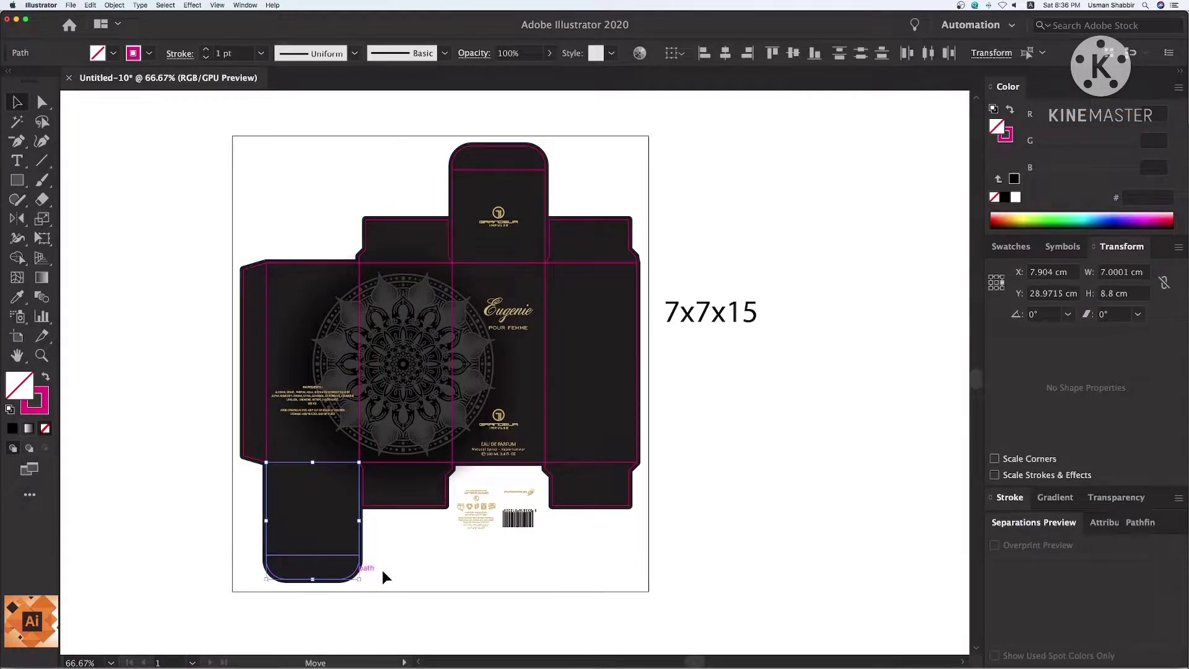
left_click_drag(366, 576, 543, 571, "shift")
left_click(613, 605)
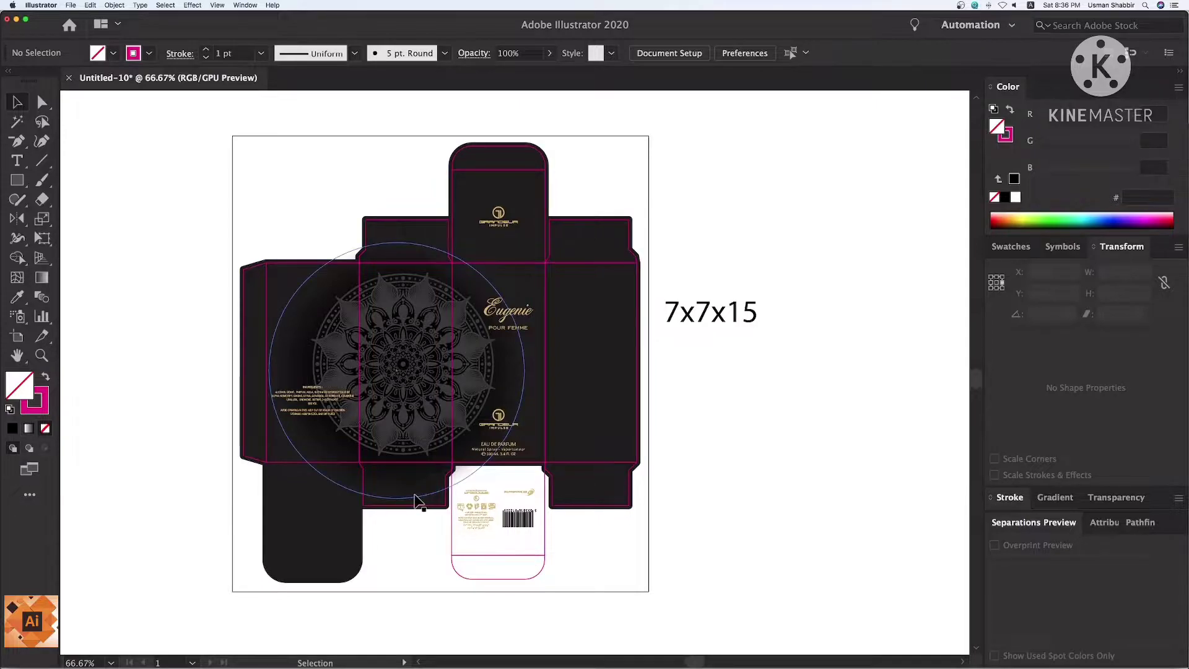
left_click(416, 498)
Replace the dark fill with a 31.3255 × 34.317 cm black rectangle sent behind everything.
left_click(324, 538)
key("Delete")
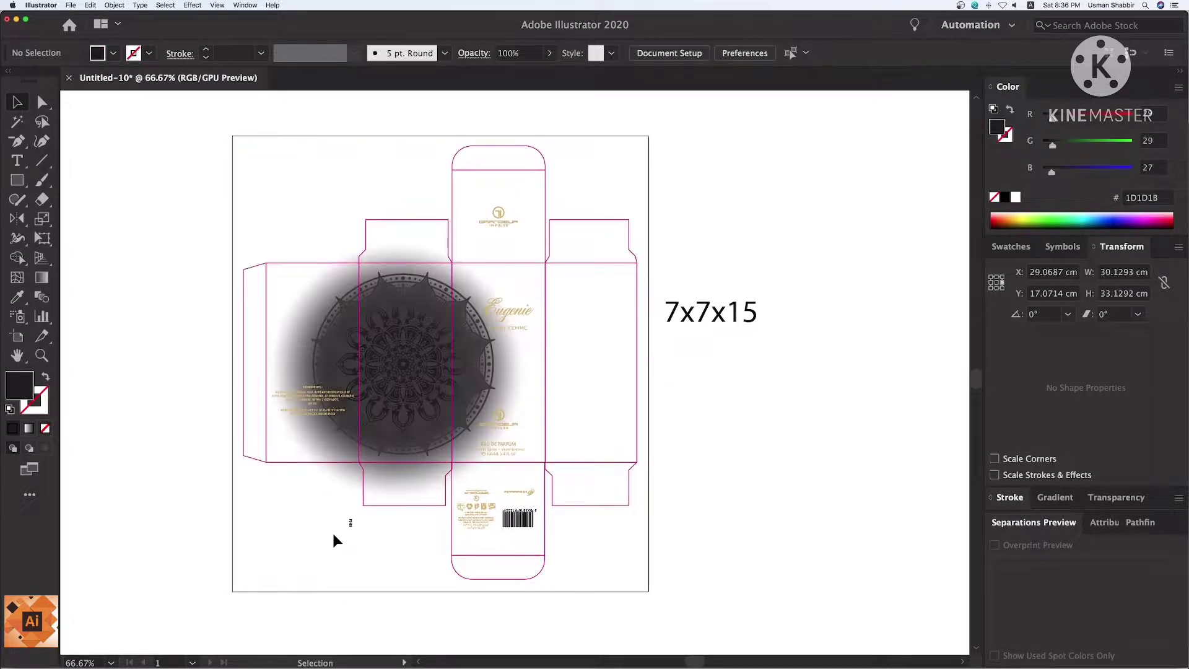
key("m")
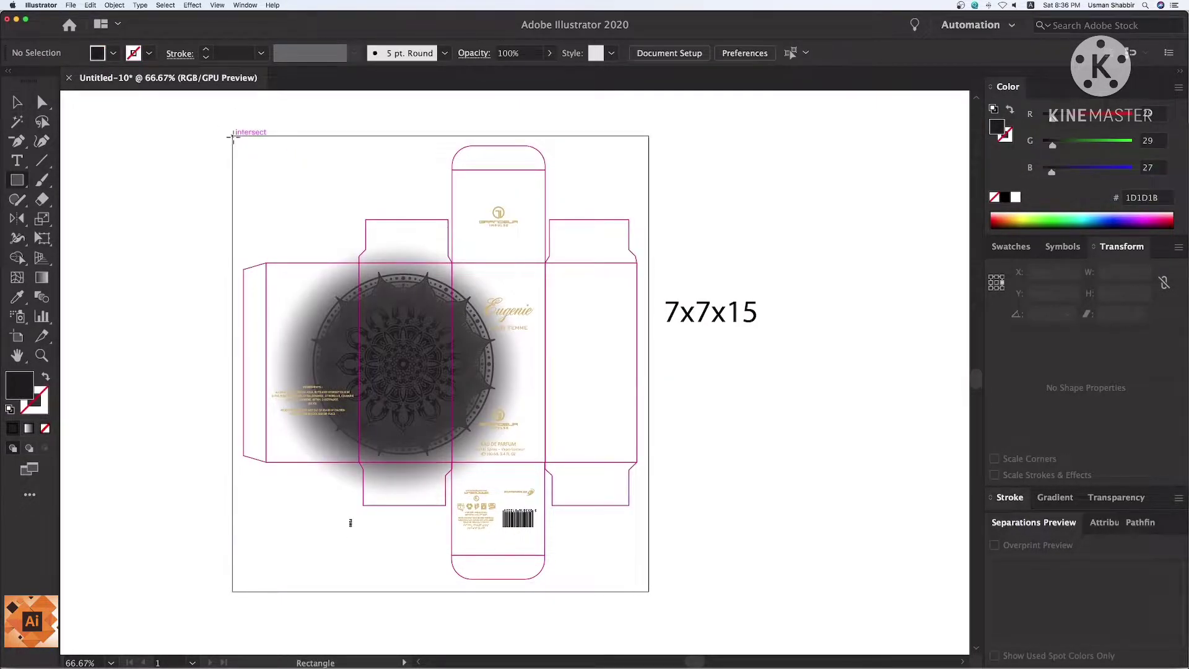
left_click_drag(233, 137, 649, 591)
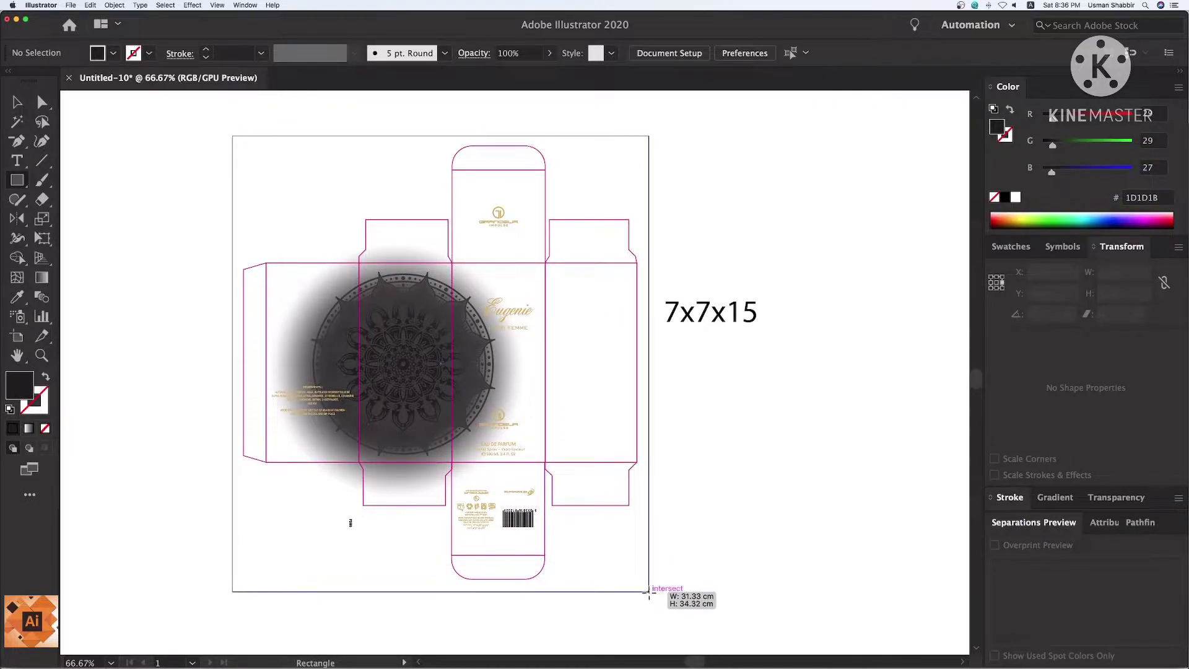
left_click(1003, 198)
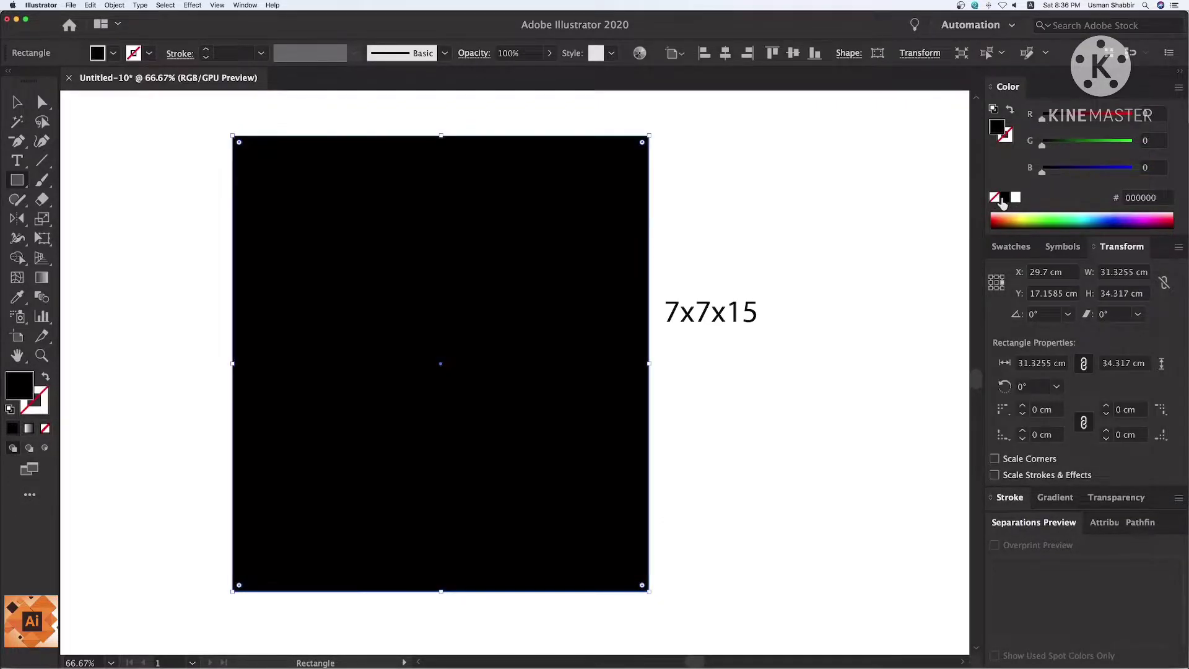
key("ctrl+shift+bracketleft")
key("v")
left_click(818, 525)
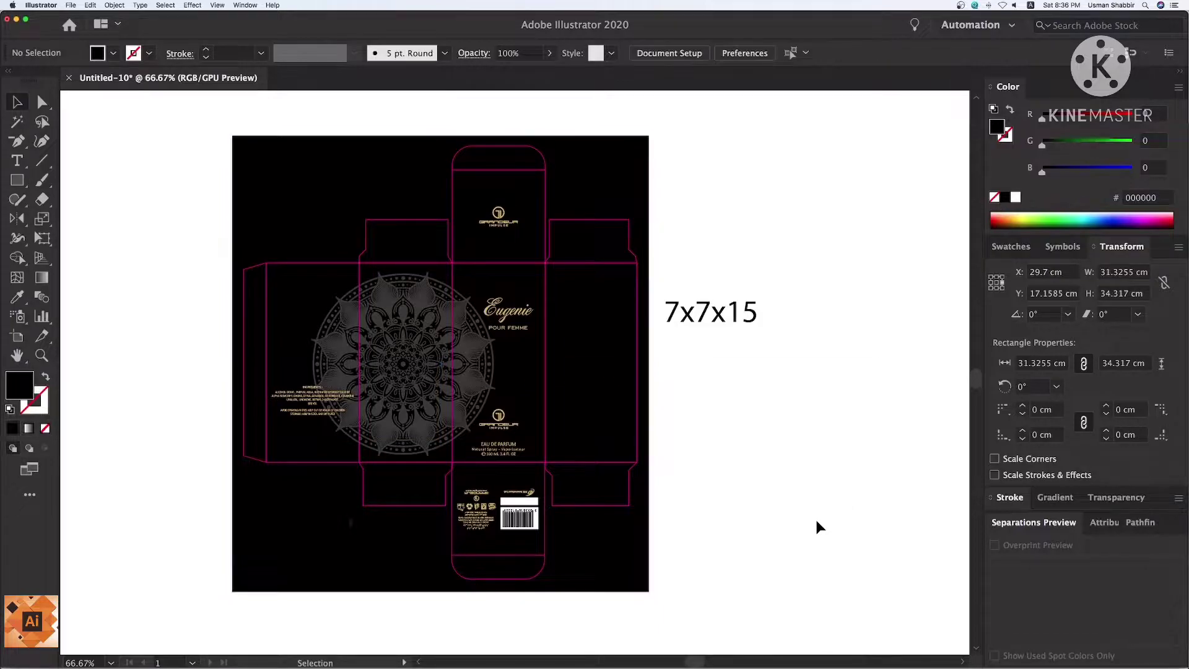
Reflect the bottom-left dust flap across a vertical axis.
right_click(402, 503)
mouse_move(445, 613)
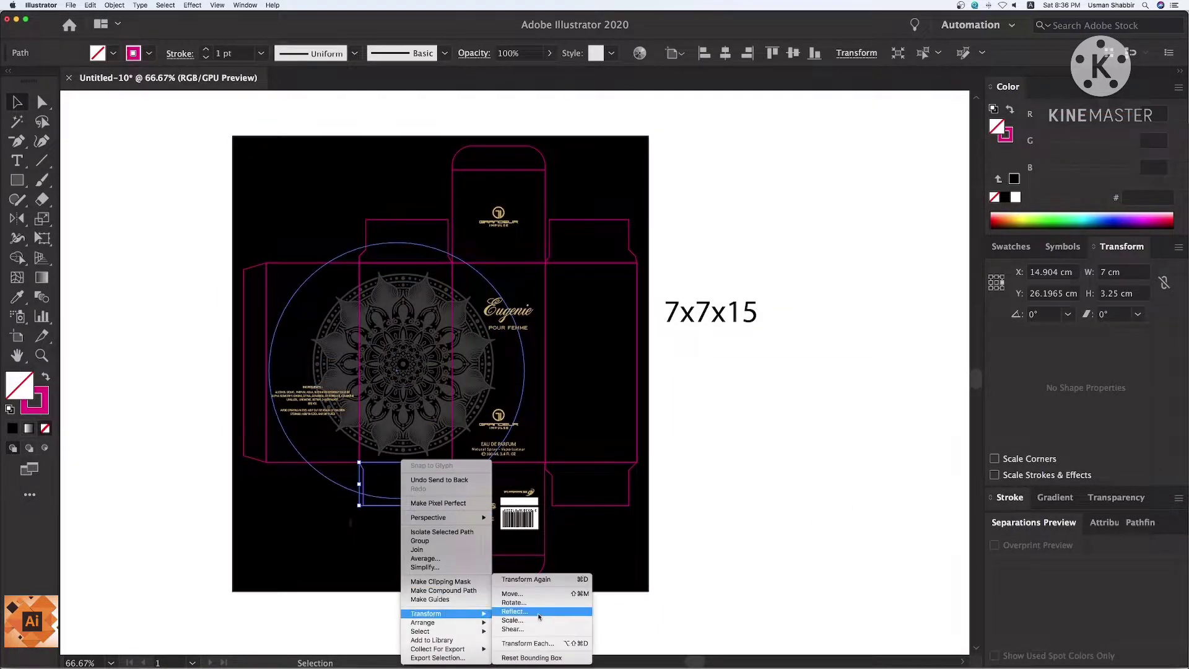
left_click(538, 612)
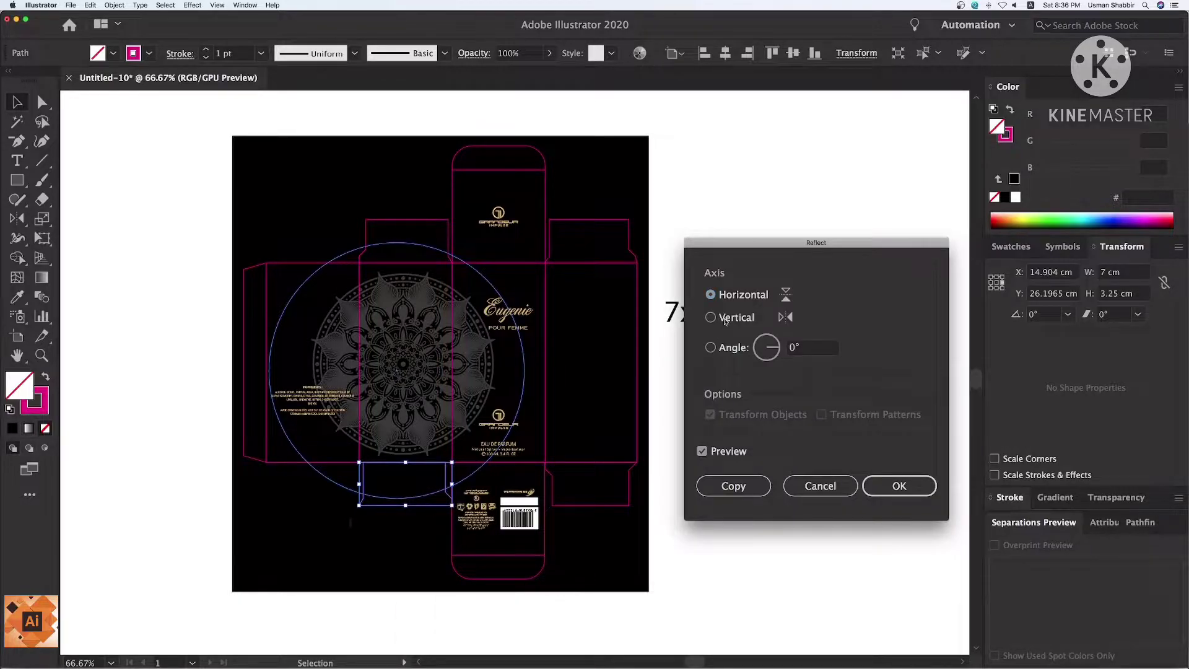
left_click(725, 318)
left_click(901, 485)
left_click(722, 626)
Reflect the bottom-right dust flap across a vertical axis as well.
left_click(586, 506)
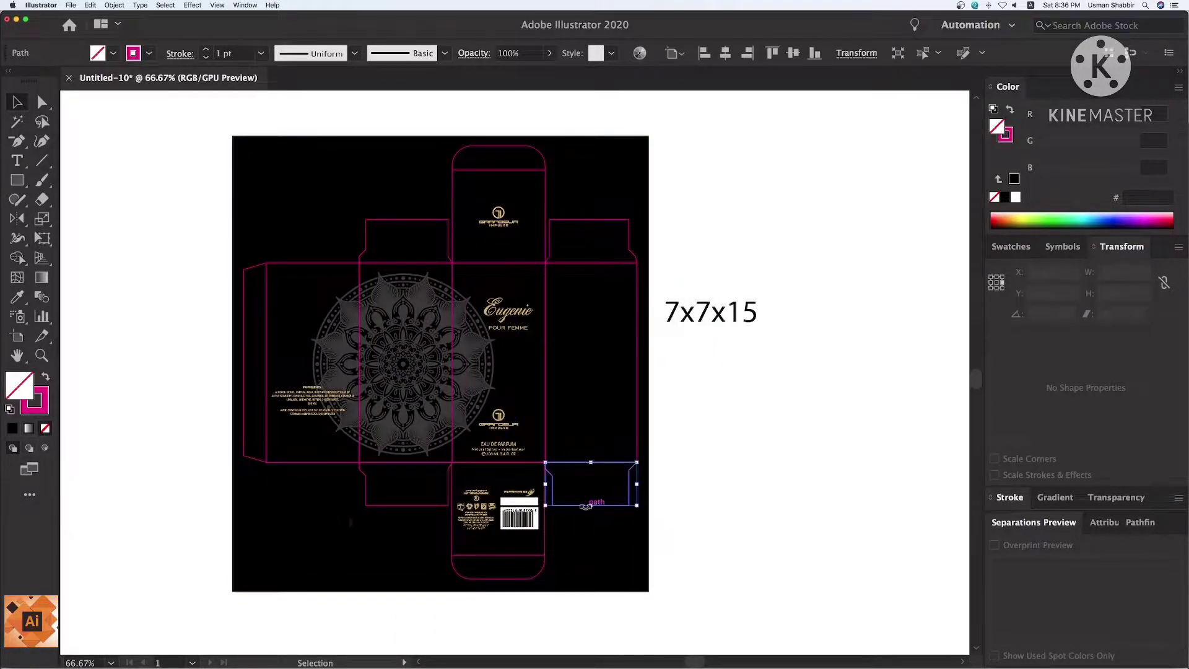
right_click(586, 505)
mouse_move(613, 613)
left_click(698, 612)
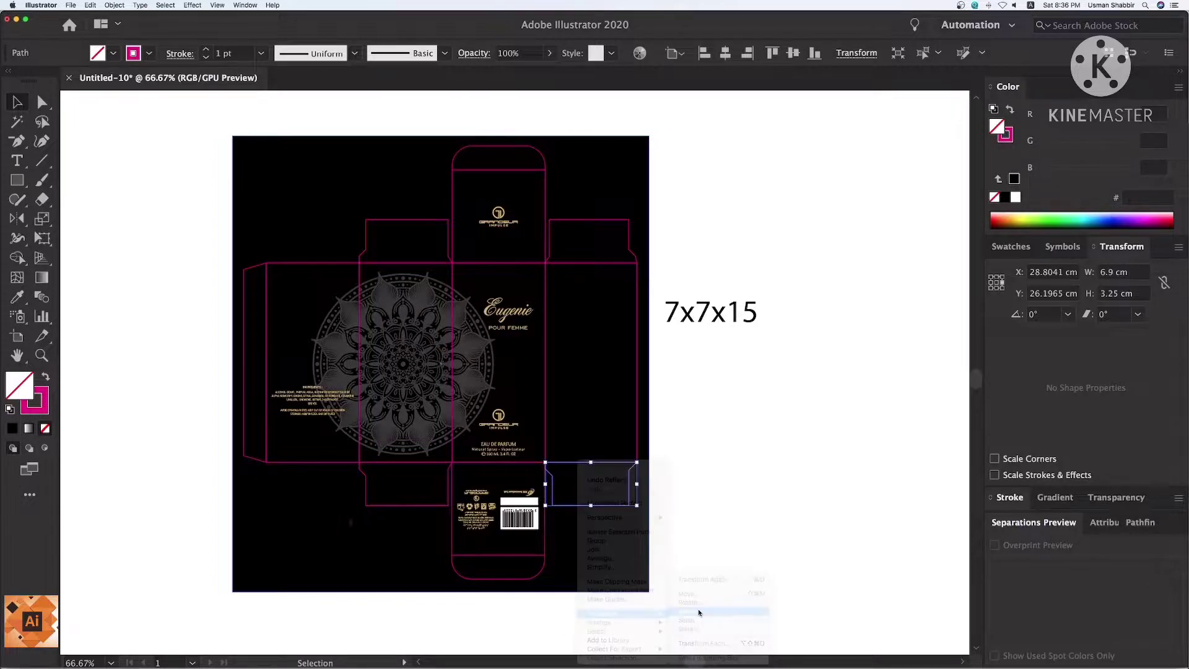
left_click(899, 485)
left_click(587, 357)
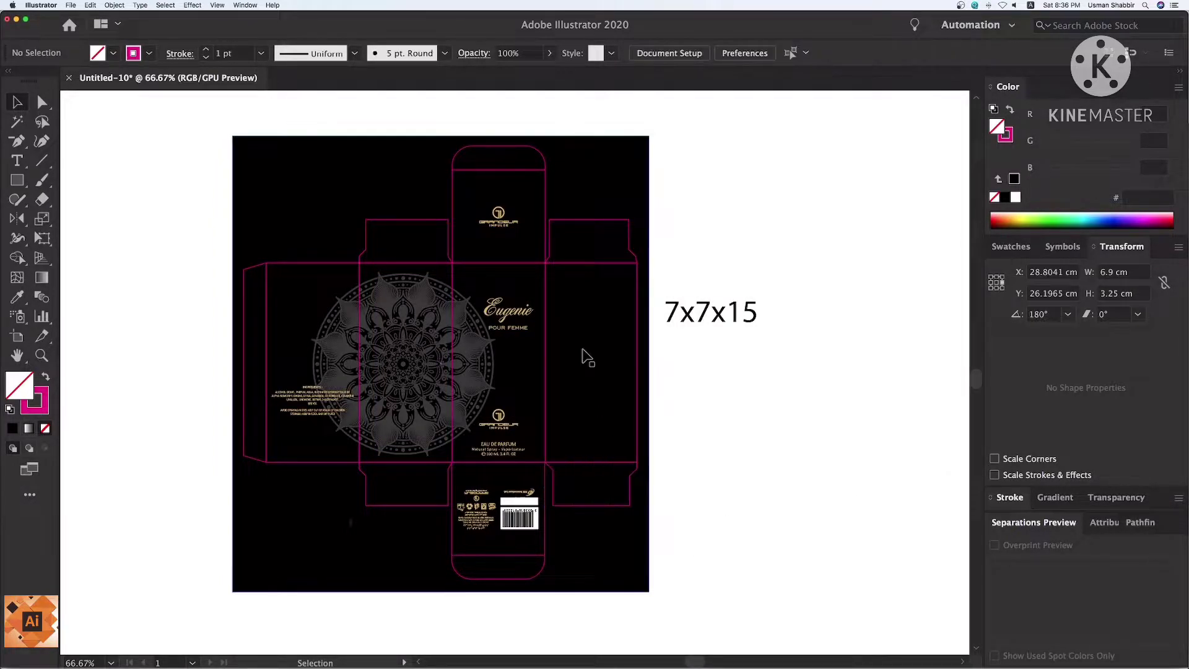
scroll(684, 409, "right", 3)
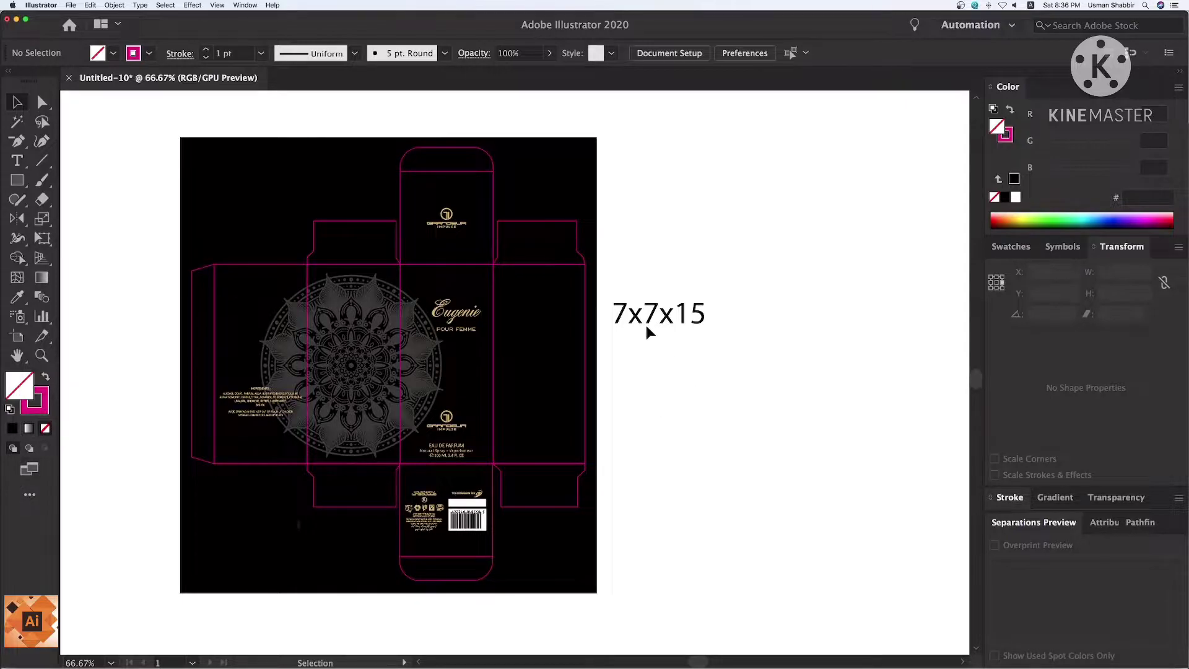
mouse_move(594, 648)
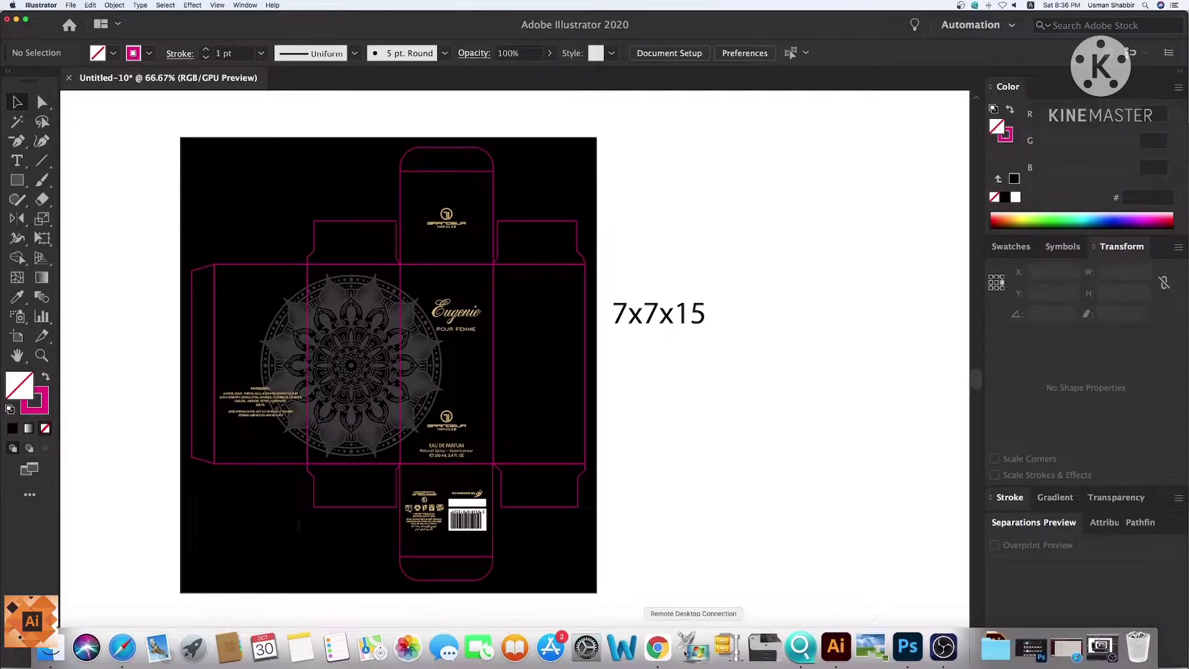
left_click(672, 652)
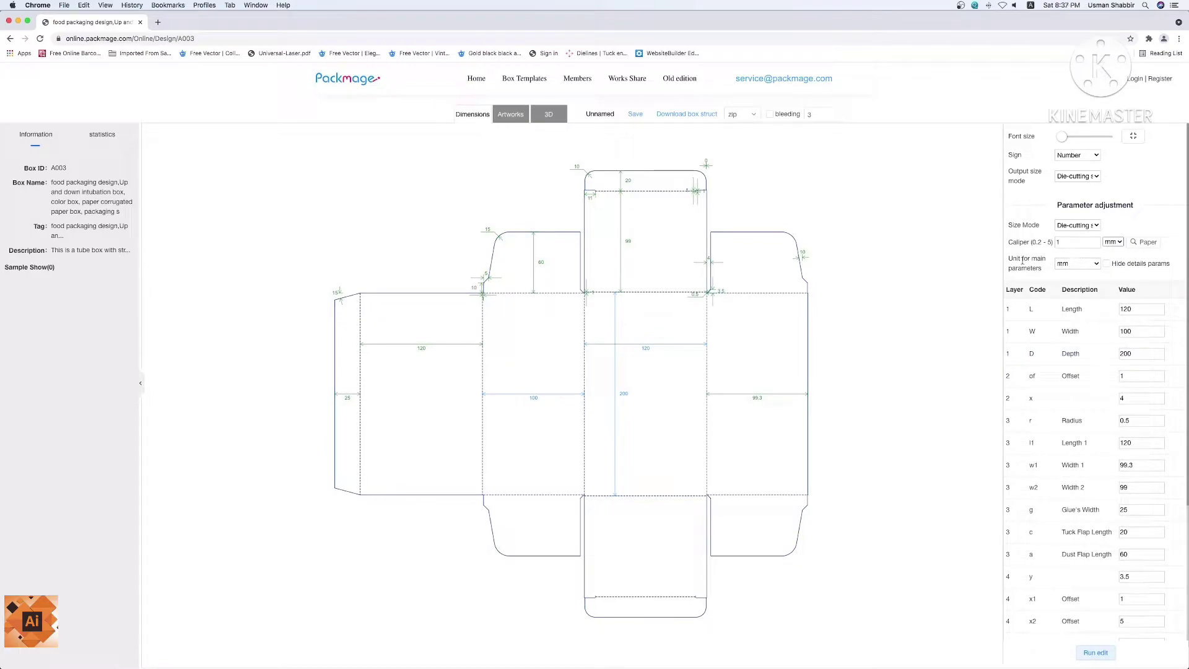
Switch the main parameters to cm and set Length 7, Width 7, Depth 15.
left_click(1062, 264)
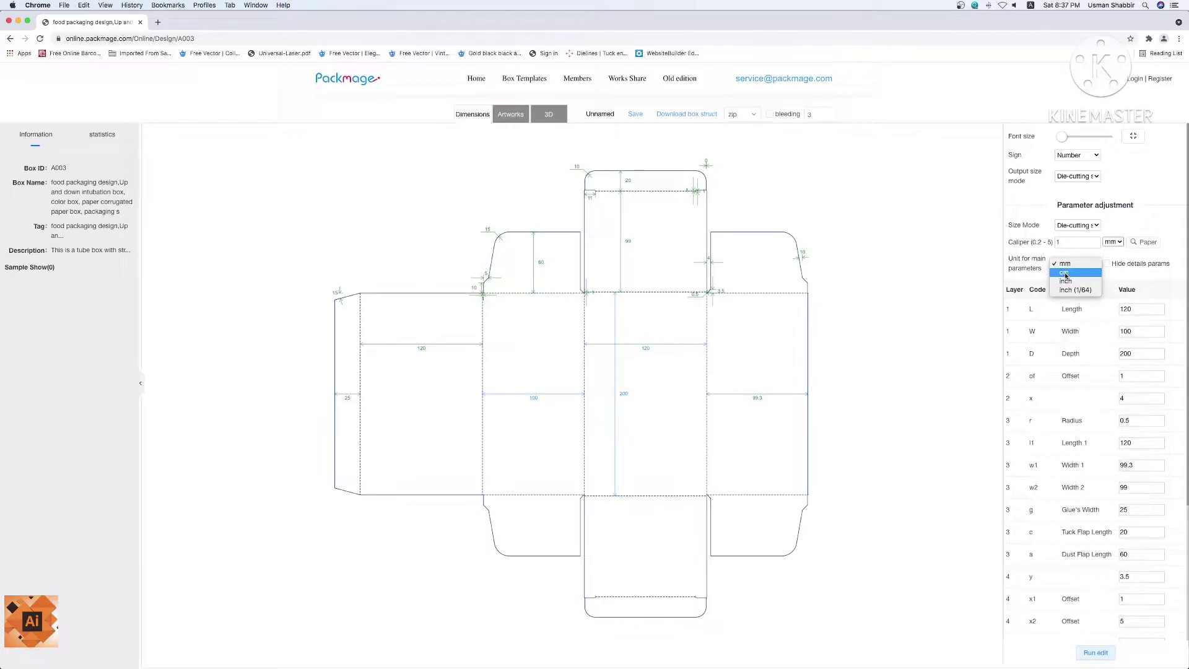
left_click(1078, 274)
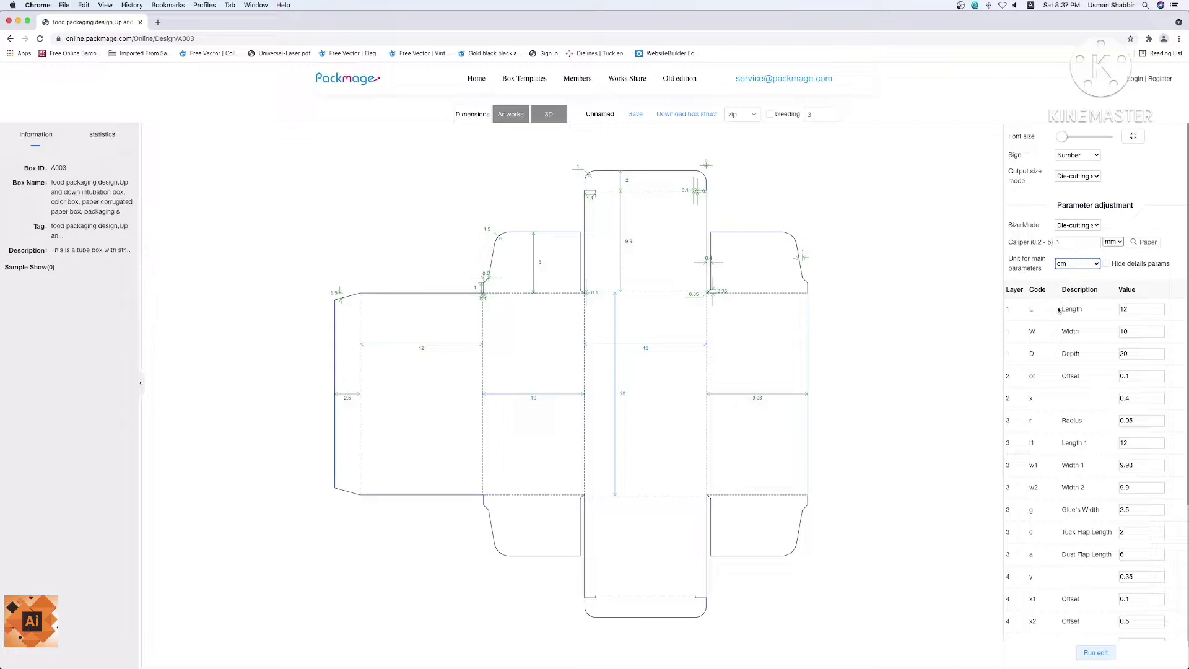
left_click(1131, 310)
type("7")
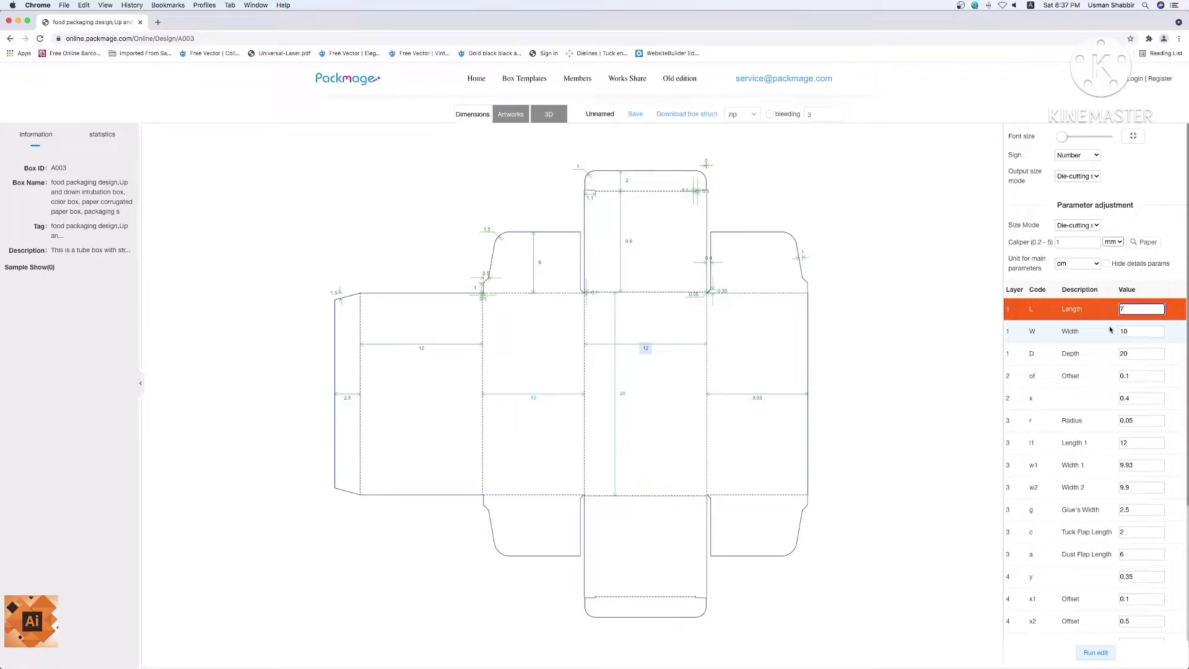
left_click(1125, 332)
type("7")
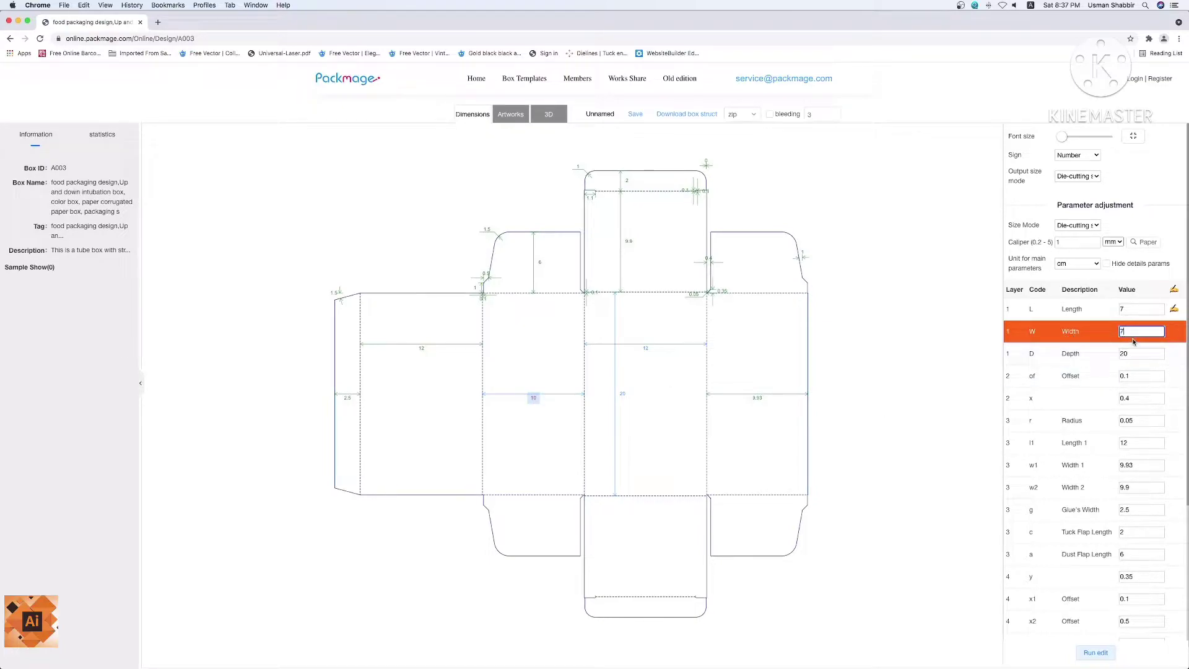
left_click(1075, 363)
type("15")
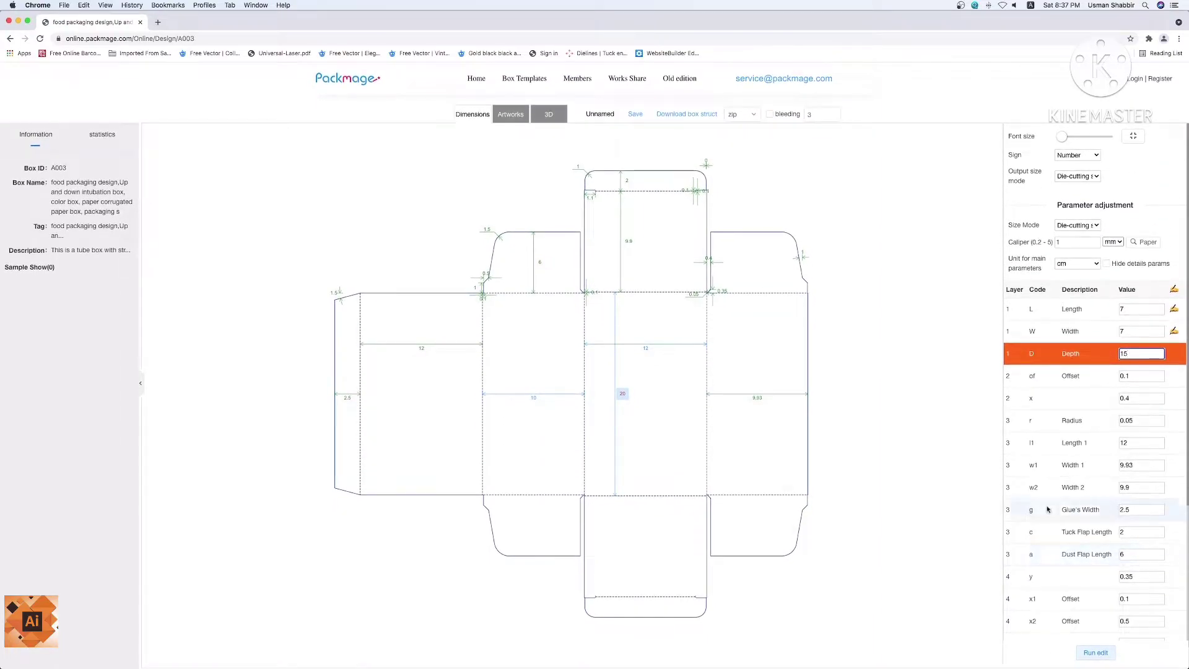
Set Dust Flap 3, Tuck Flap 2.5 and Glue's Width 2 cm, then regenerate the dieline.
left_click(540, 264)
type("3")
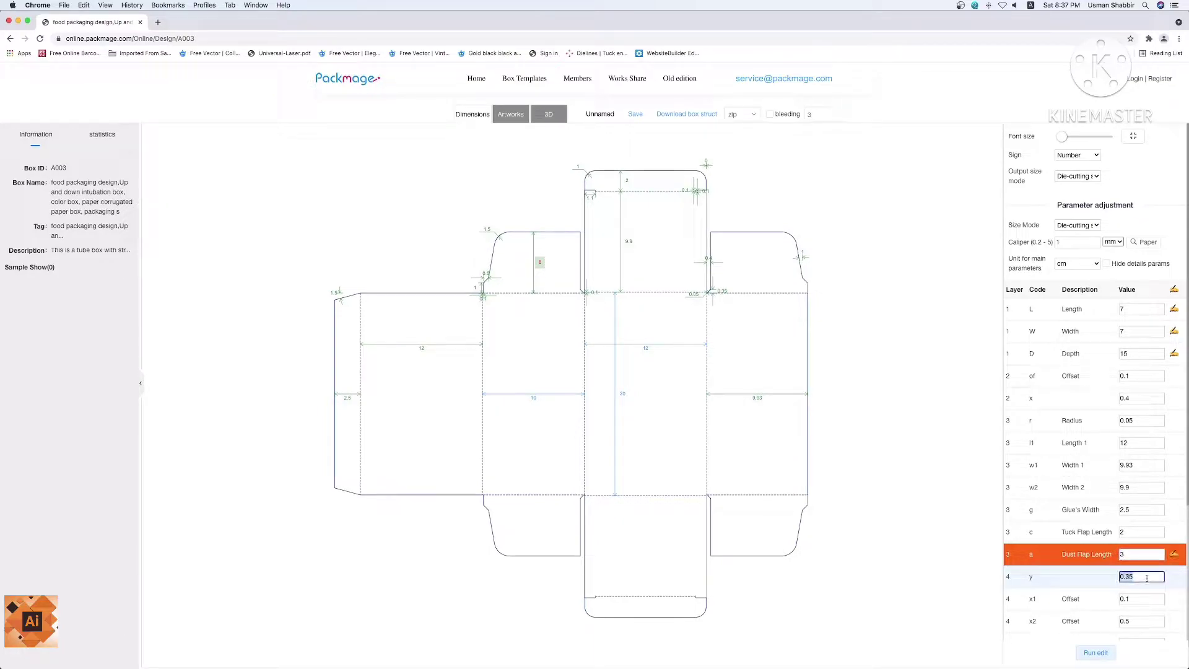
key("Tab")
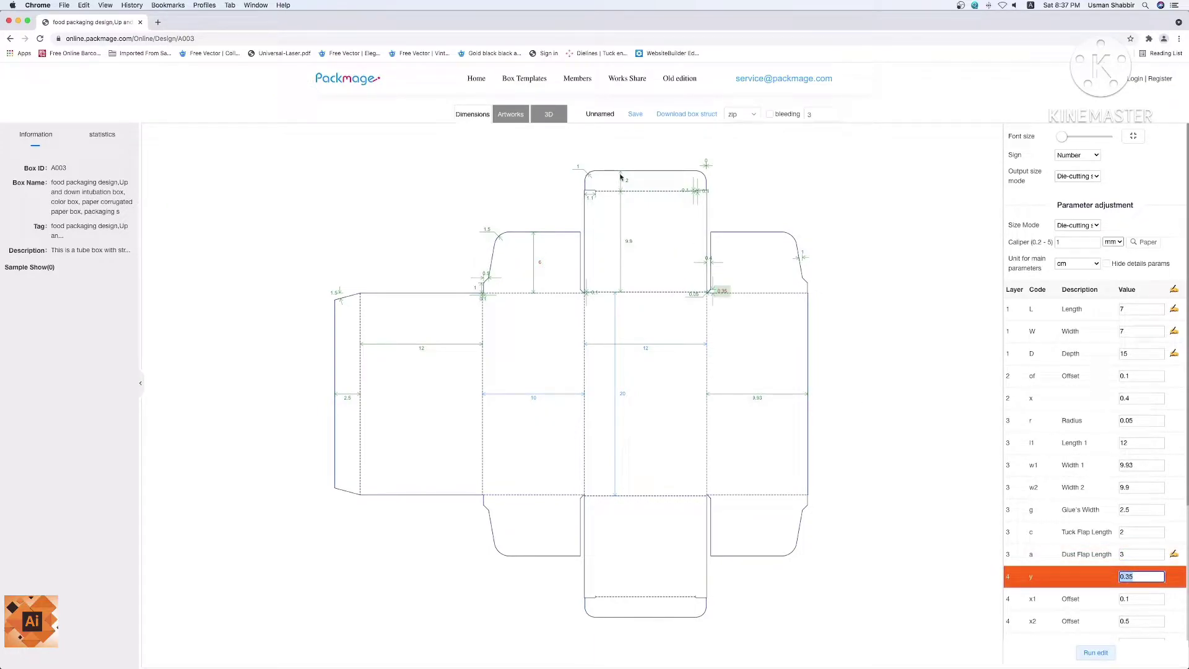
left_click(627, 180)
type(".5")
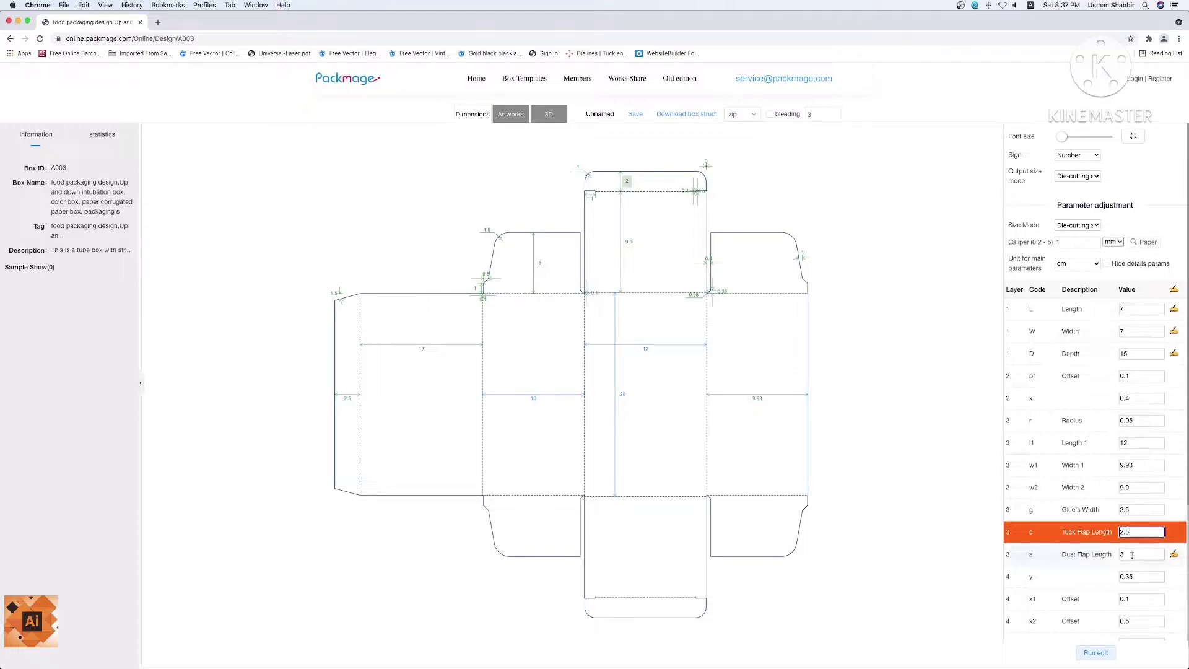
left_click(1142, 555)
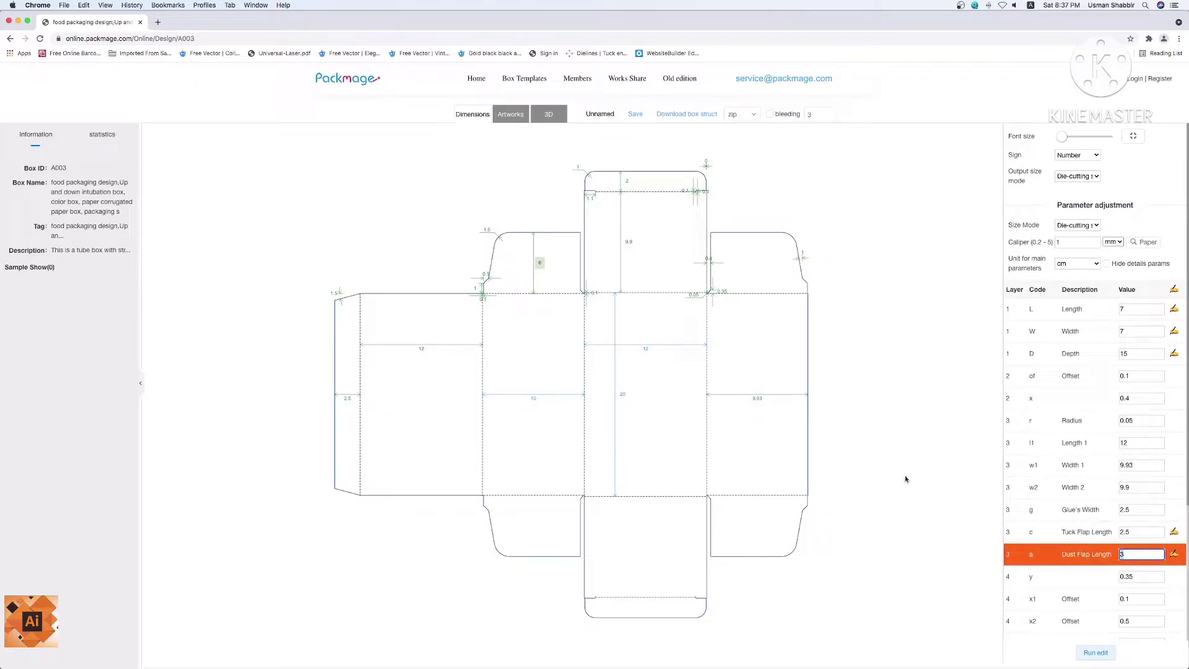
left_click(346, 400)
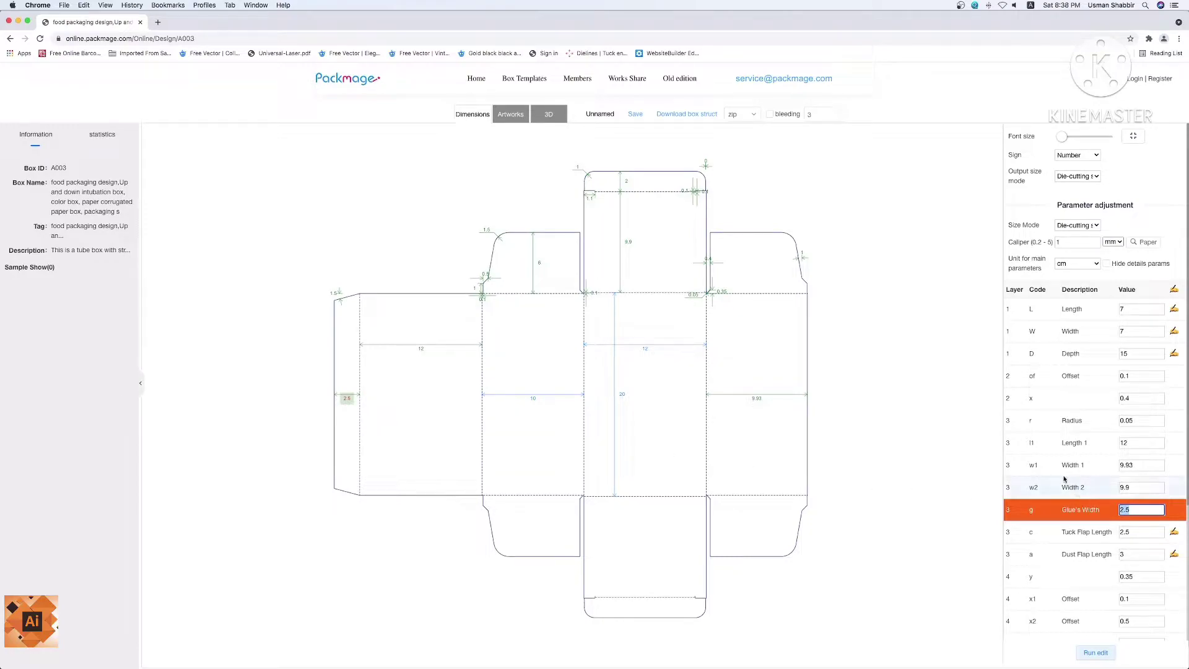
type("2")
left_click(1136, 488)
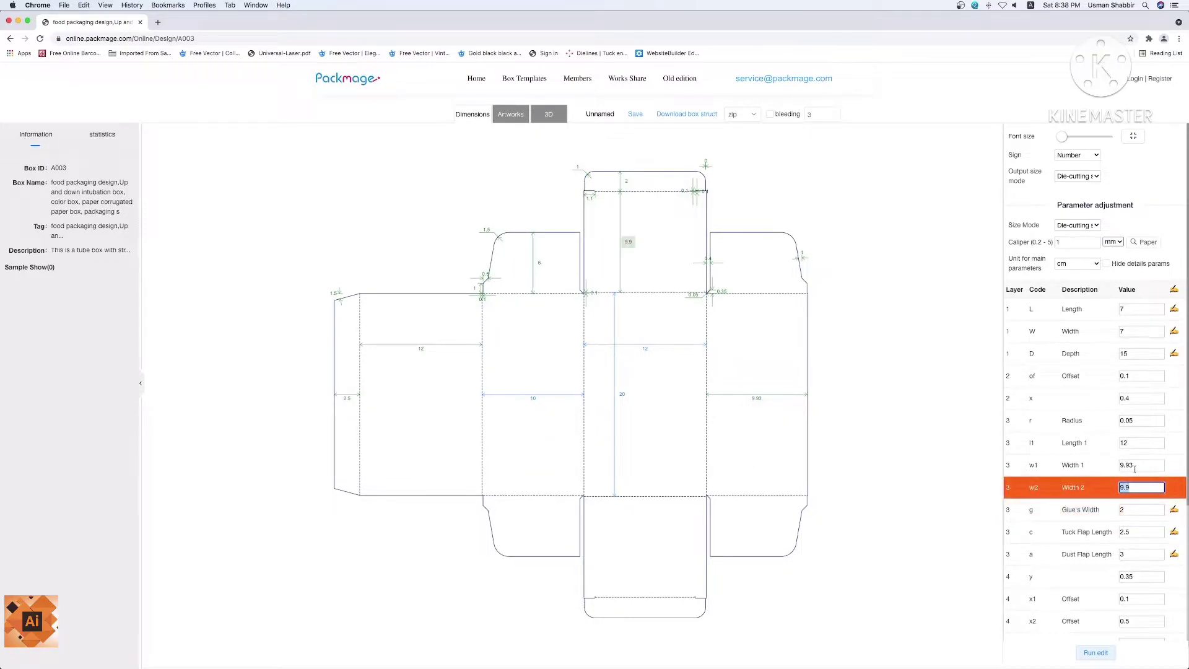
left_click(1094, 652)
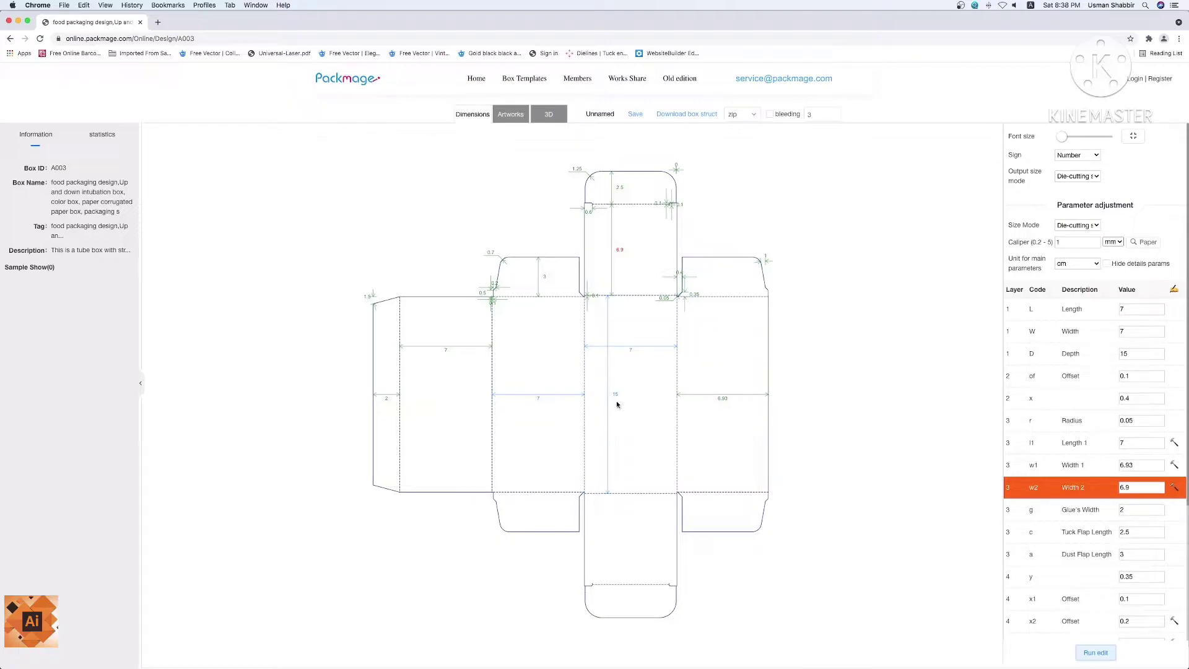
mouse_move(834, 648)
left_click(827, 644)
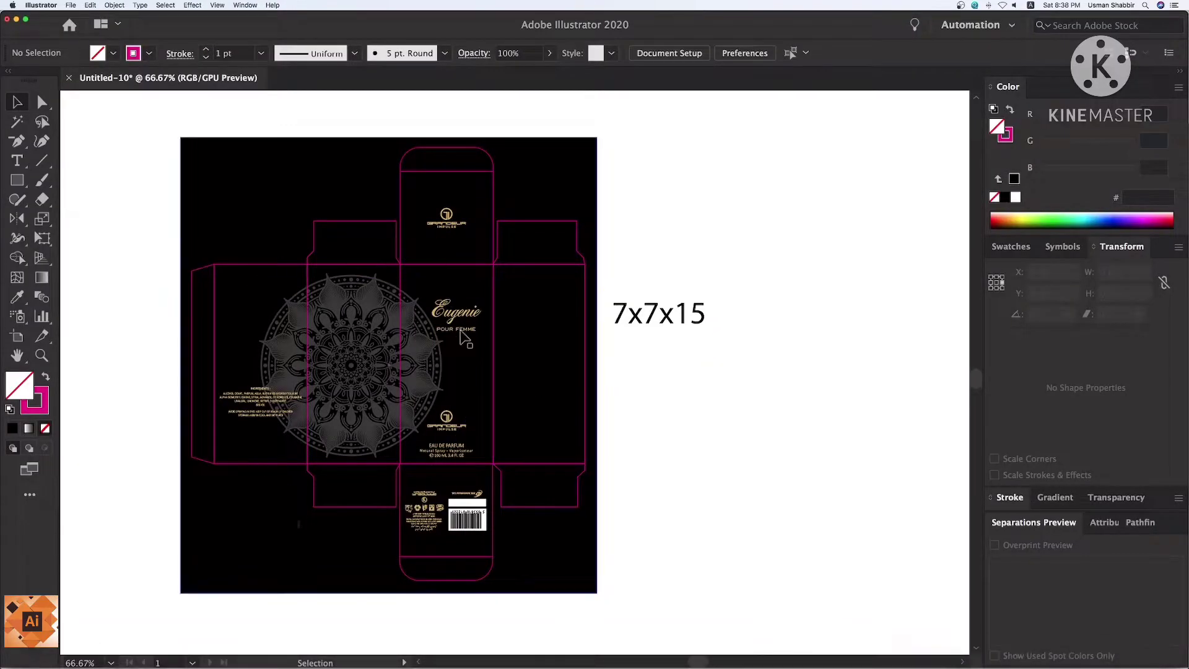
mouse_move(943, 655)
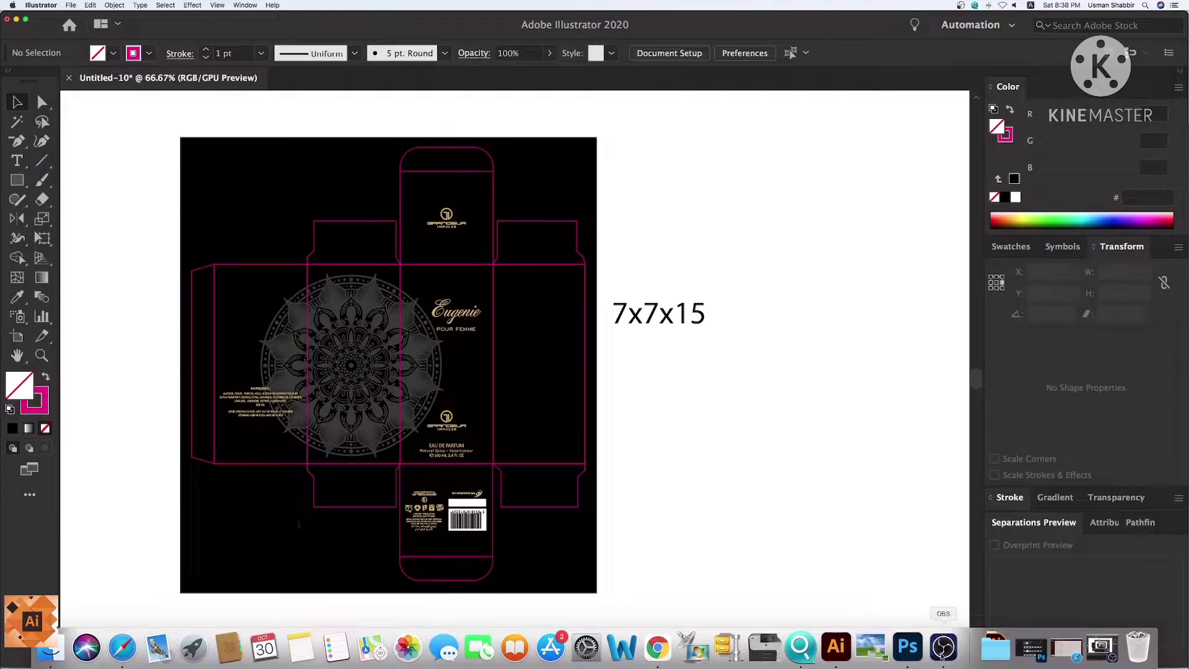
Delete the 7x7x15 size note and all magenta dieline paths, leaving only the artwork.
left_click(657, 648)
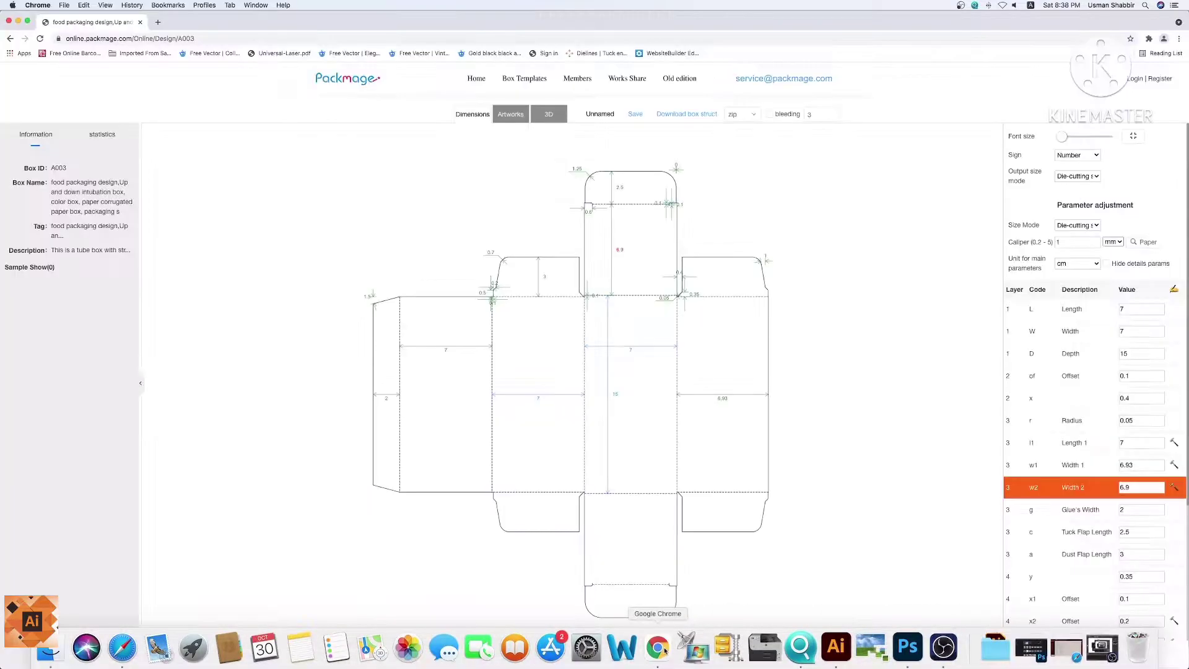
left_click(833, 646)
left_click(677, 322)
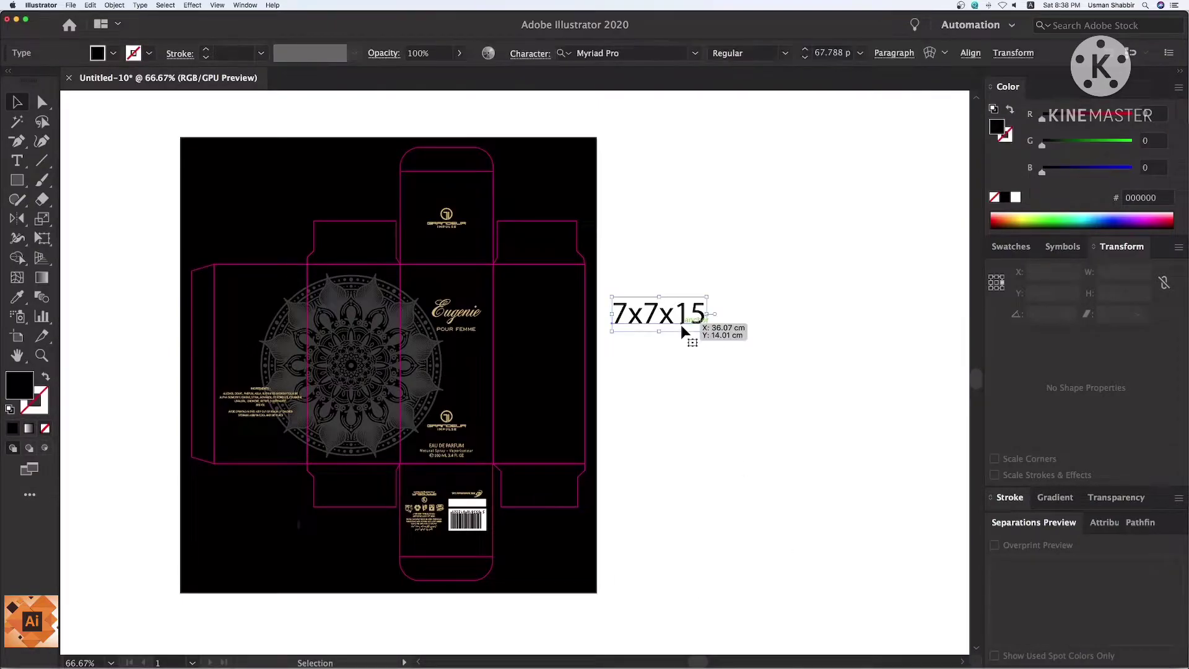
key("Delete")
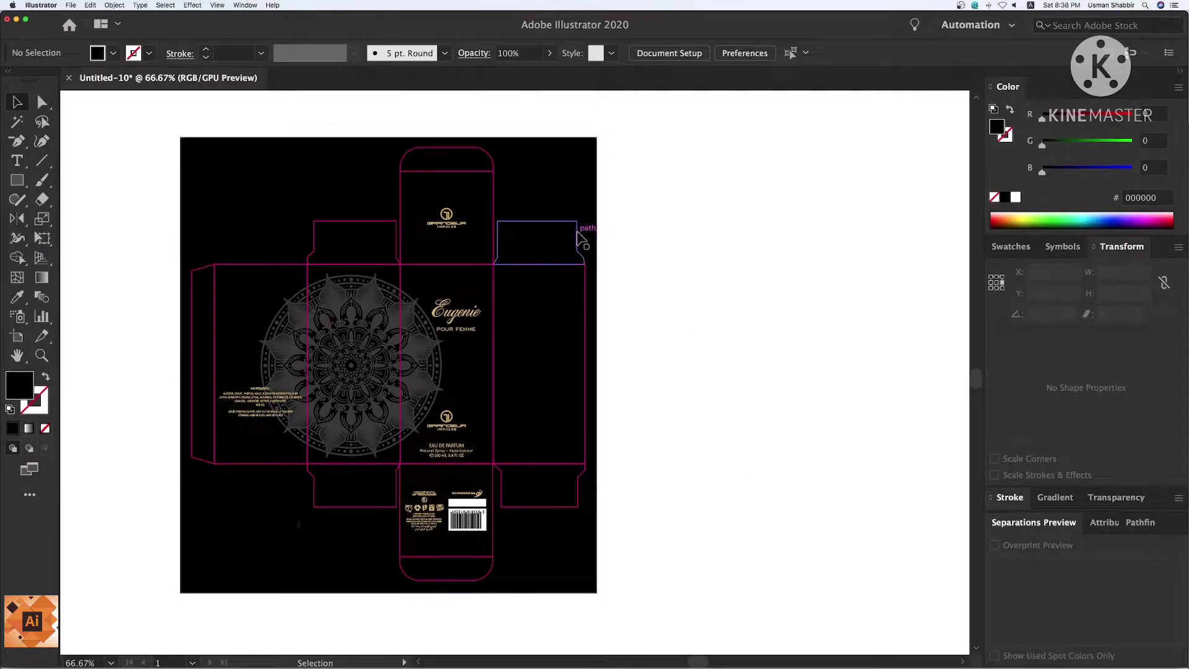
left_click(582, 241)
left_click(897, 52)
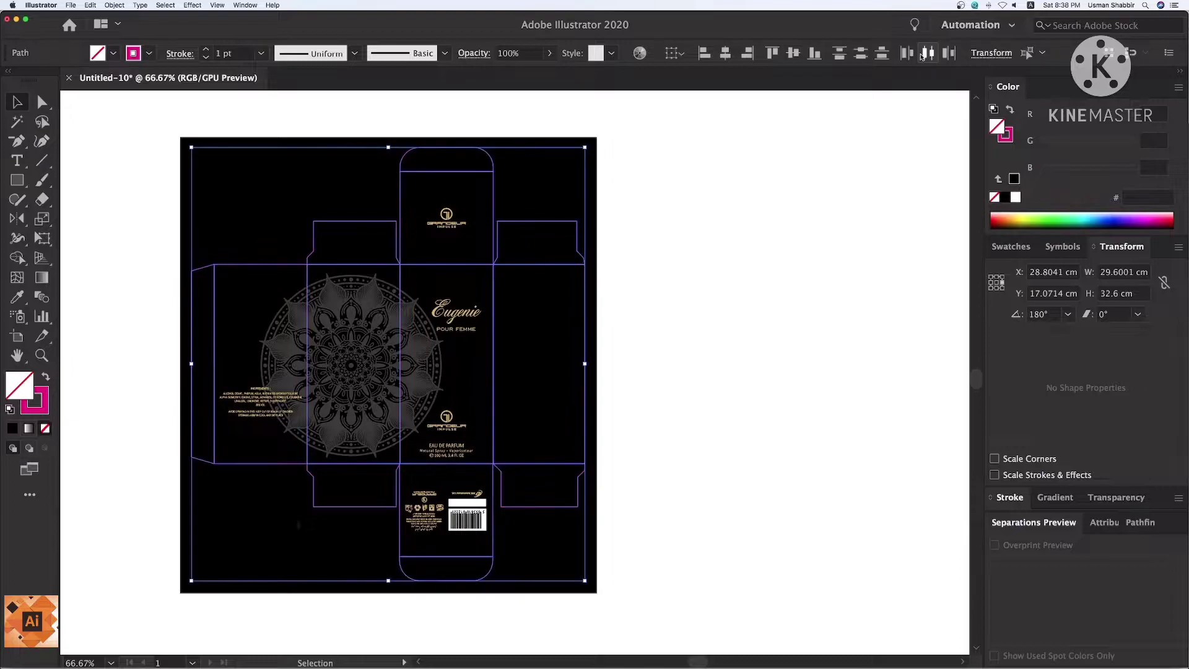
key("Delete")
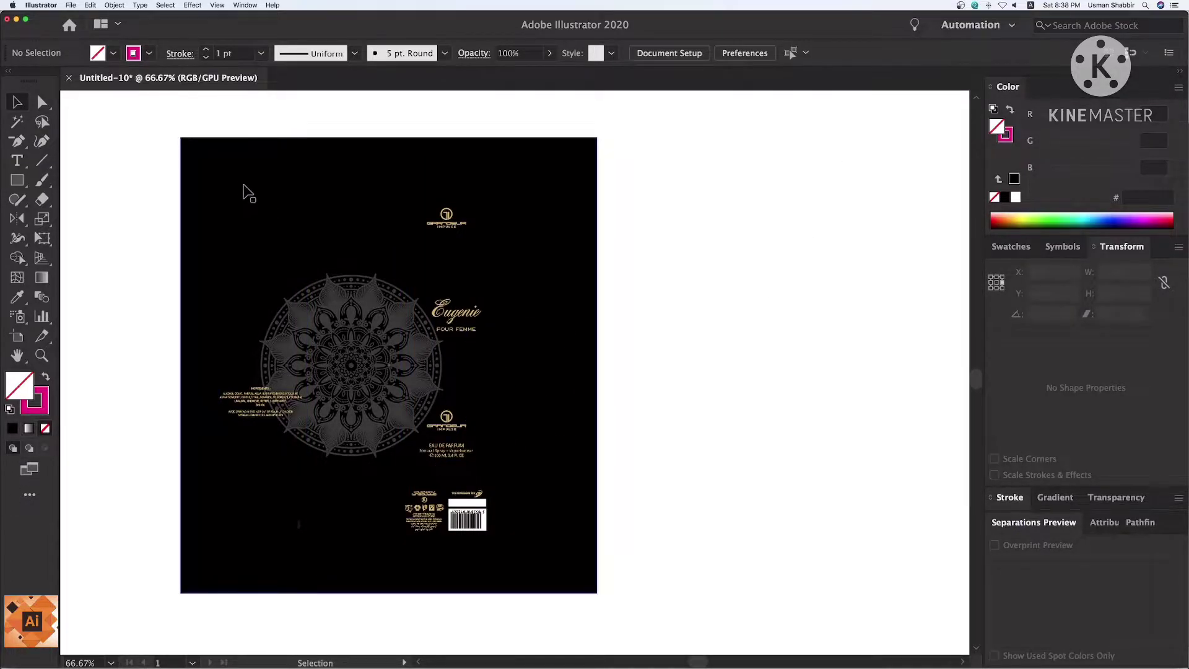
Delete the black background rectangle.
left_click_drag(215, 175, 532, 195)
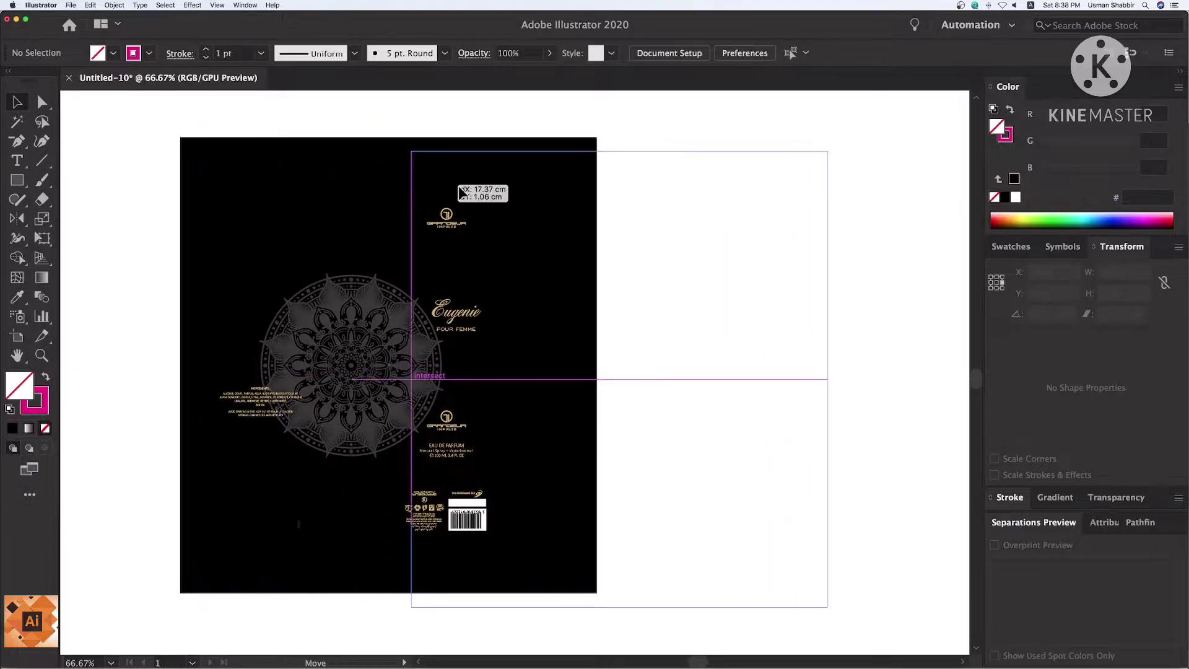
key("ctrl+z")
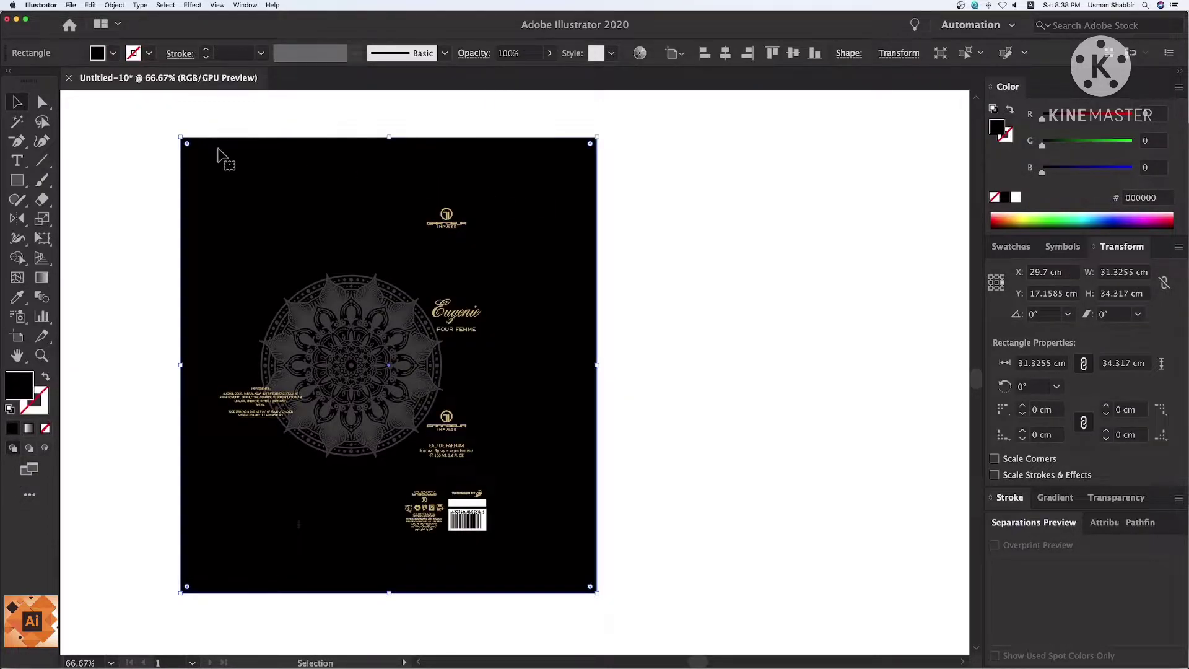
mouse_move(210, 165)
left_mouse_down()
mouse_move(364, 153)
mouse_move(322, 154)
left_mouse_up()
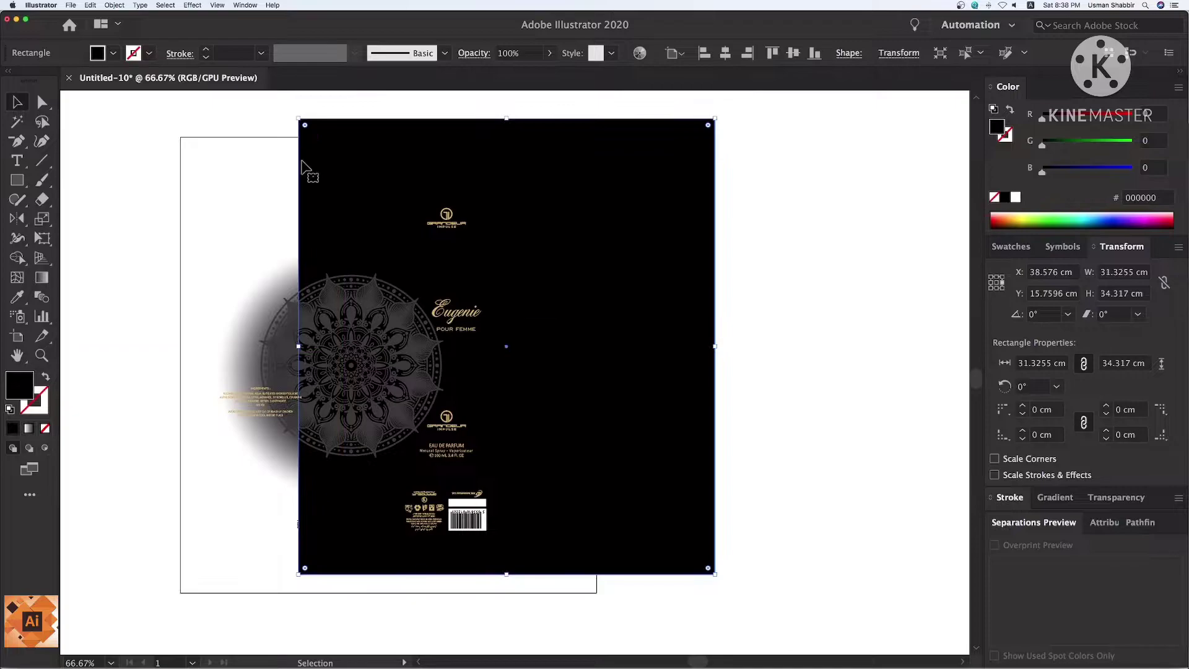
key("Delete")
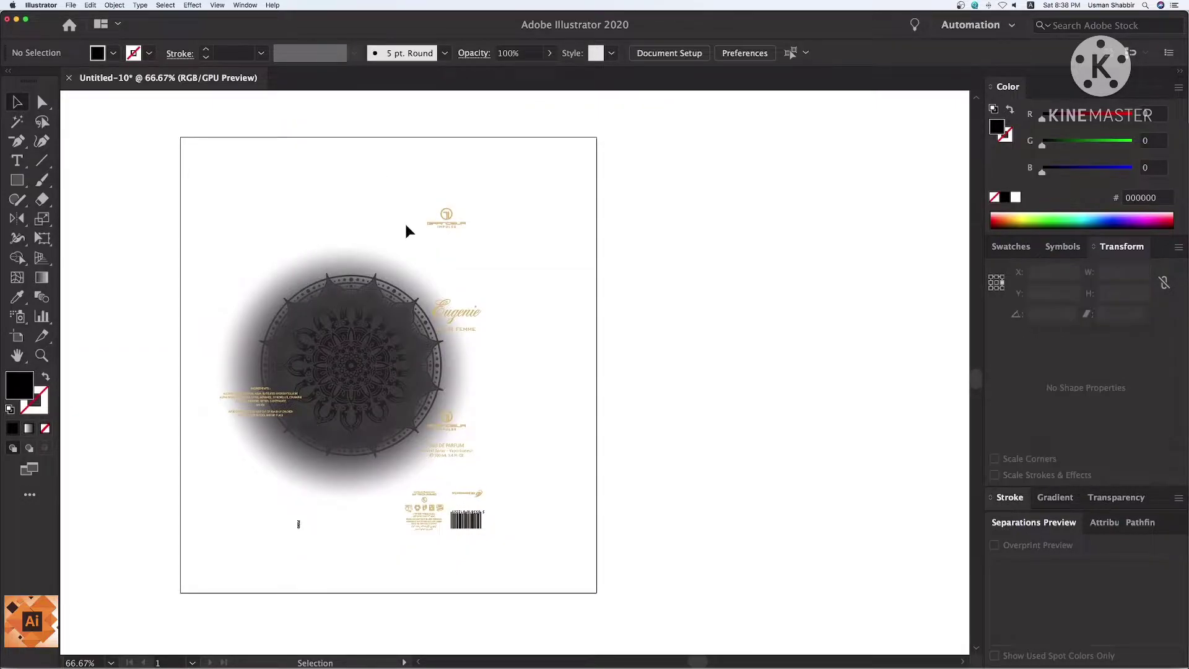
Ungroup the mandala and delete its grey gradient shadow circle.
left_click(412, 294)
left_click(420, 265)
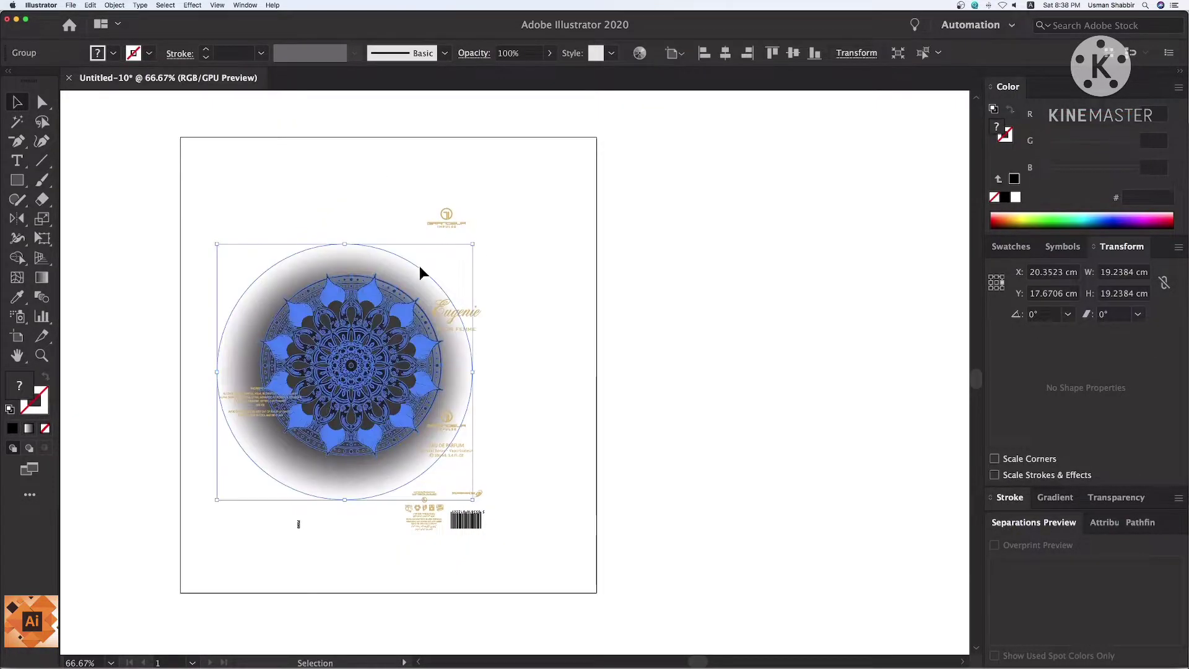
right_click(421, 268)
left_click(471, 339)
left_click(555, 339)
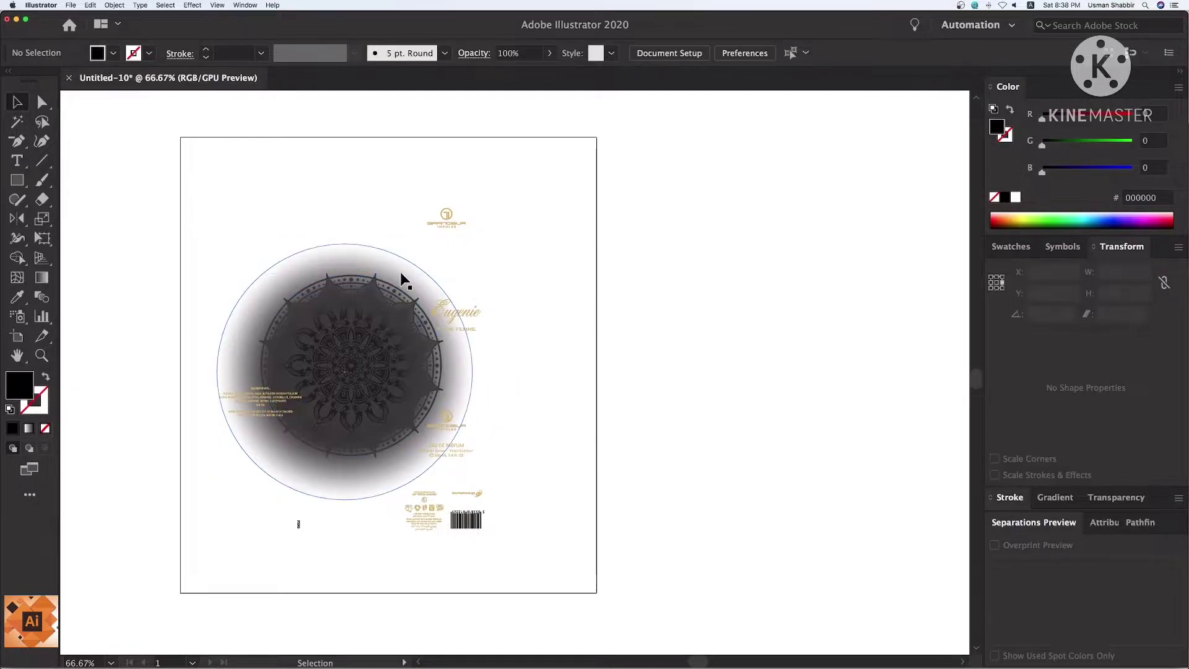
left_click(403, 277)
key("Delete")
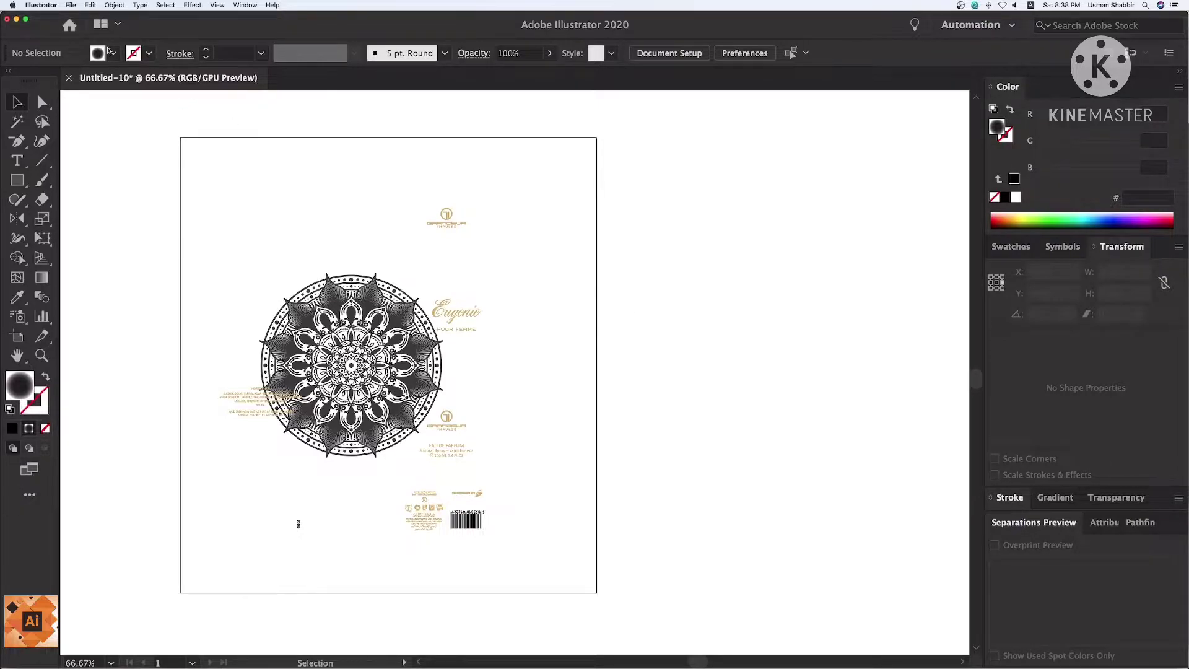
left_click(72, 6)
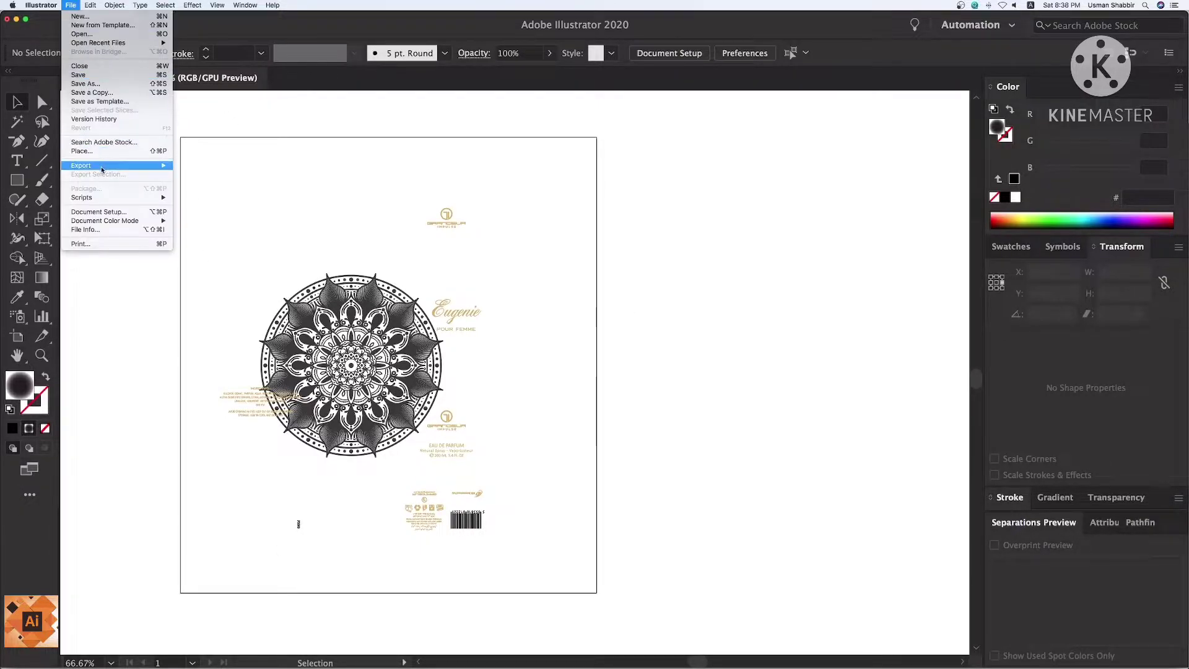
mouse_move(82, 165)
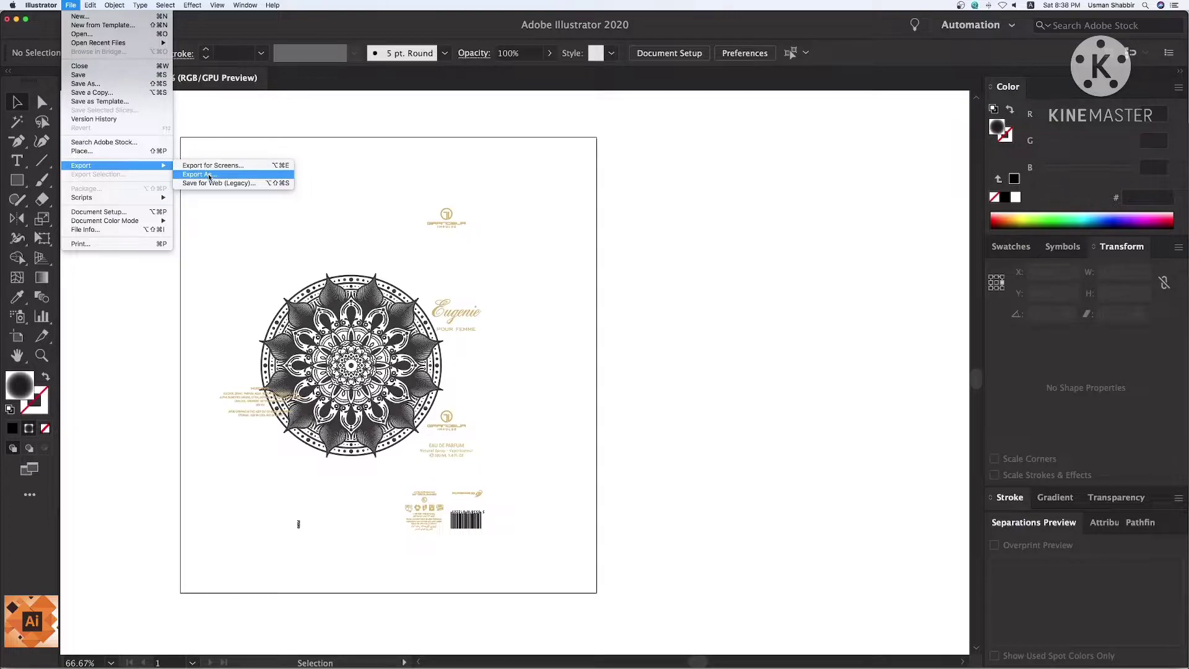
Export the artwork as a 300 ppi PNG with a transparent background.
left_click(192, 176)
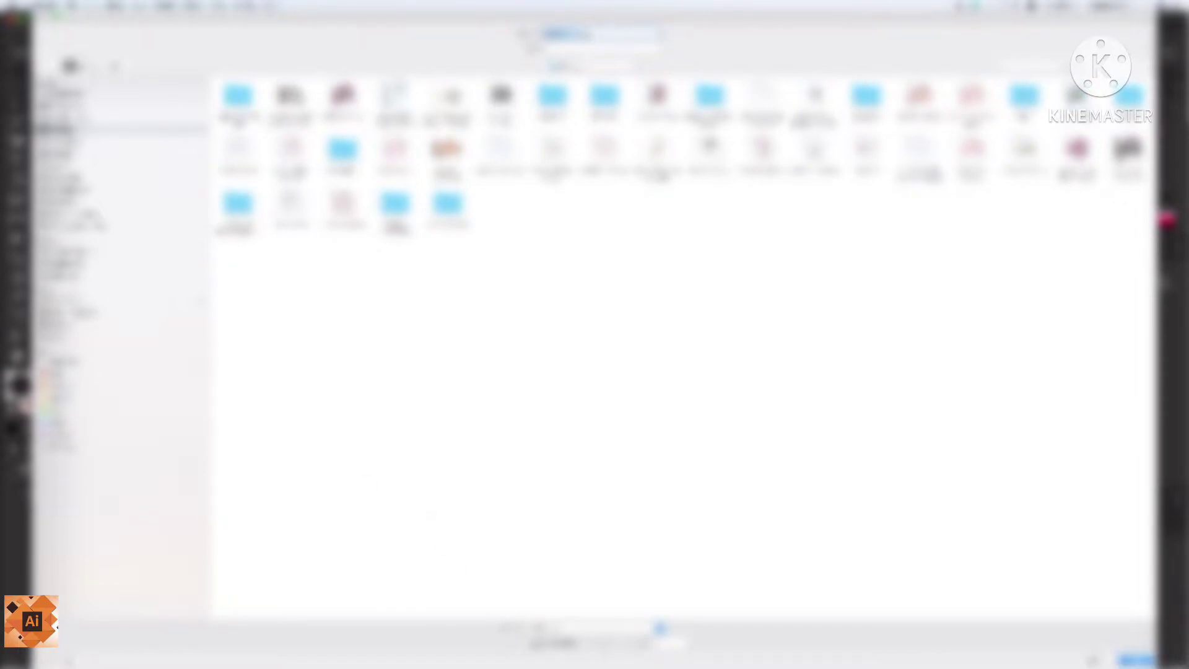
type("lo")
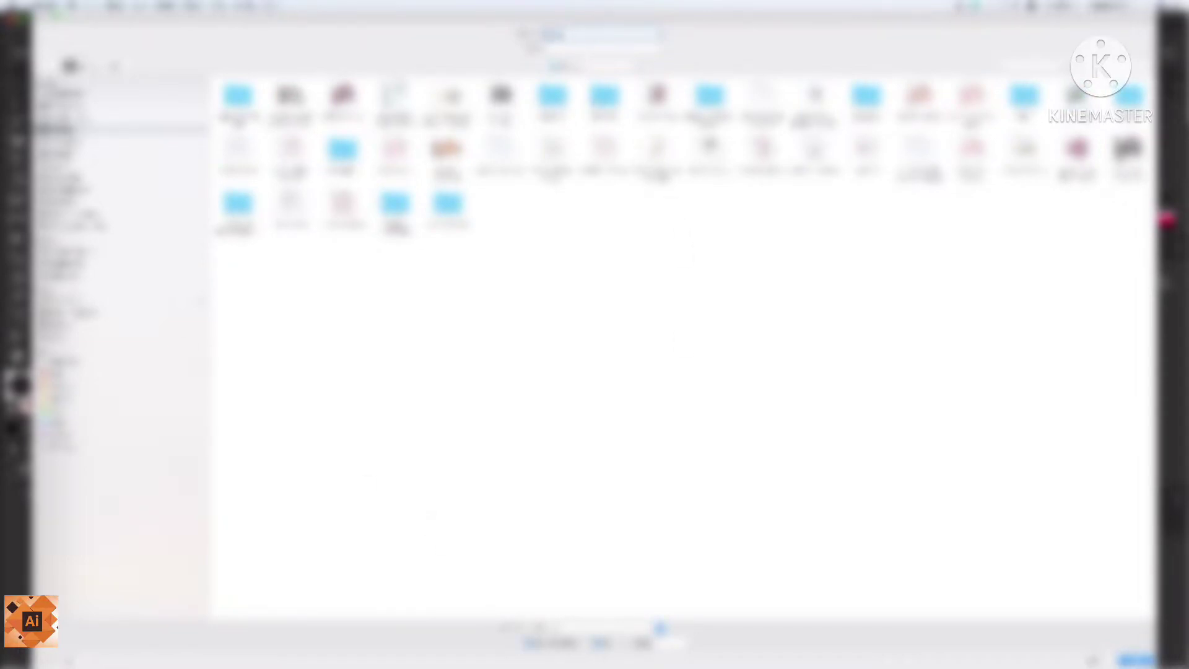
type("go")
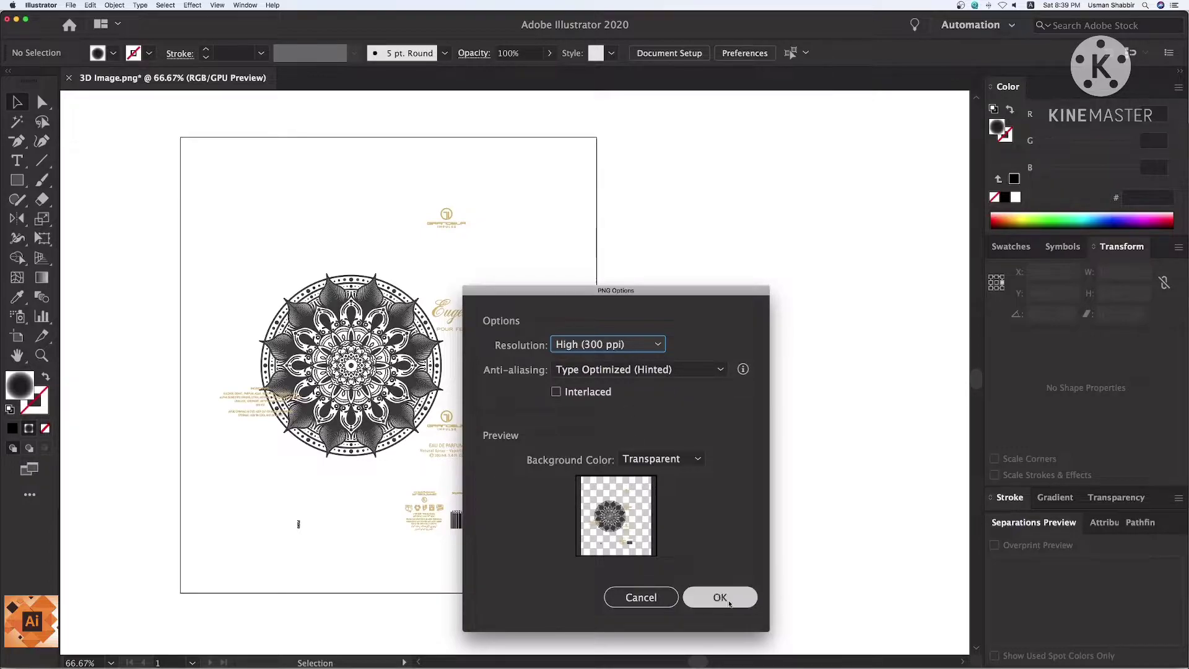
left_click(730, 603)
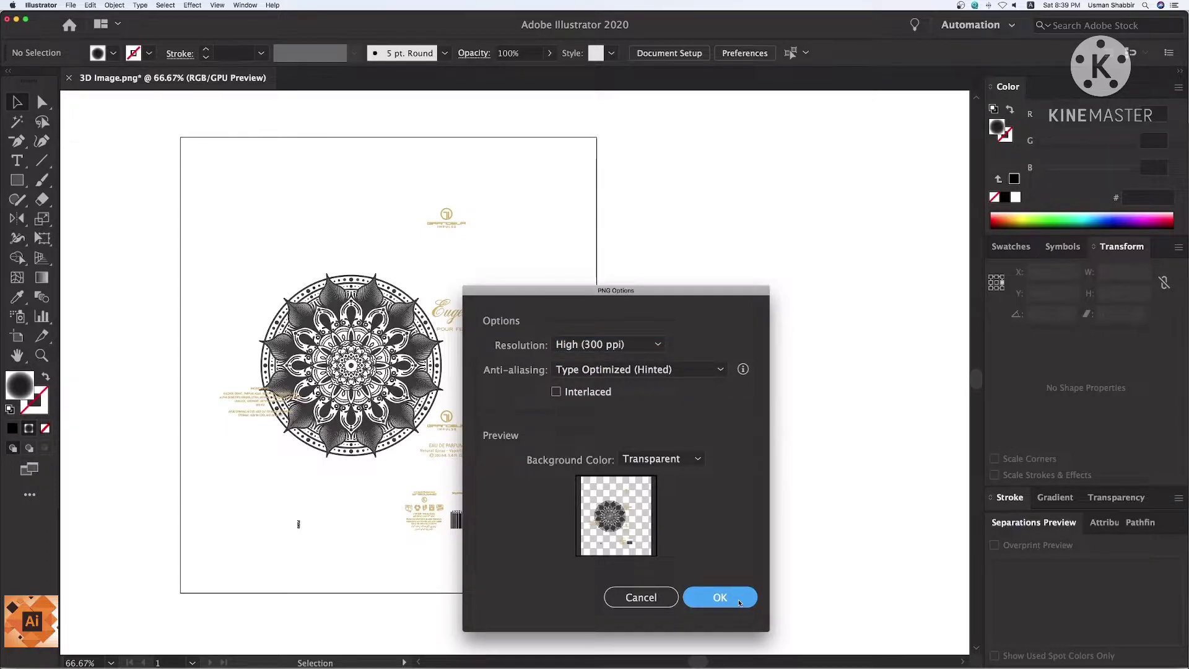
mouse_move(649, 662)
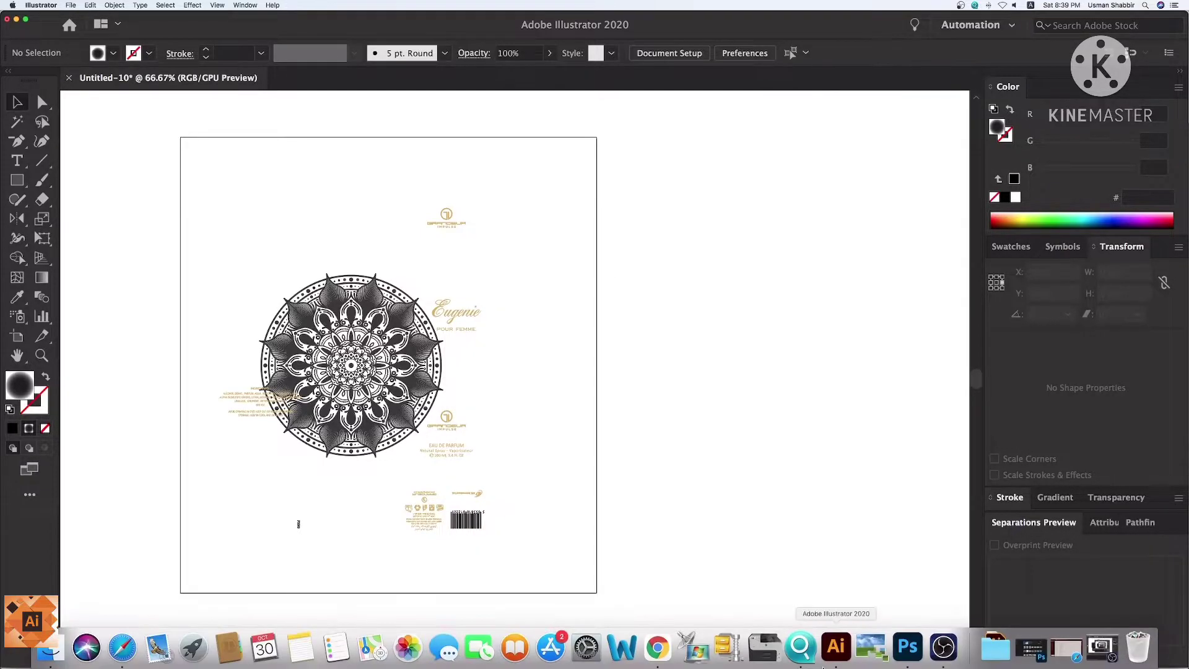
left_click(656, 651)
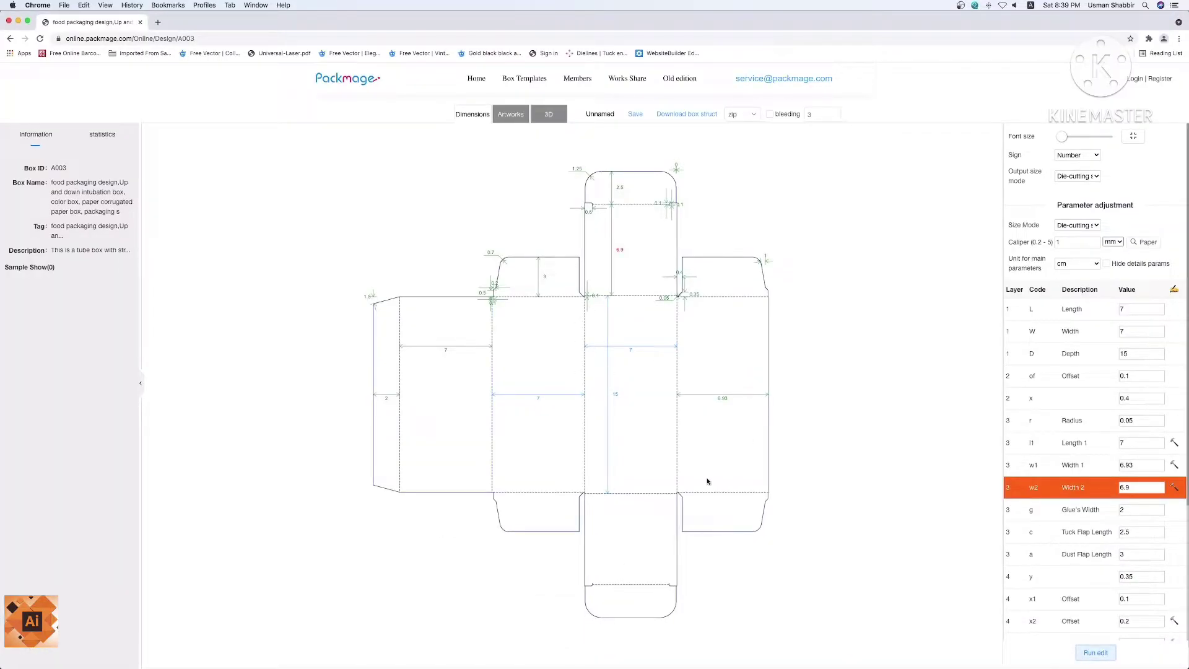
Import 3D Image-01.png from the export folder as artwork on the A003 dieline.
left_click(507, 115)
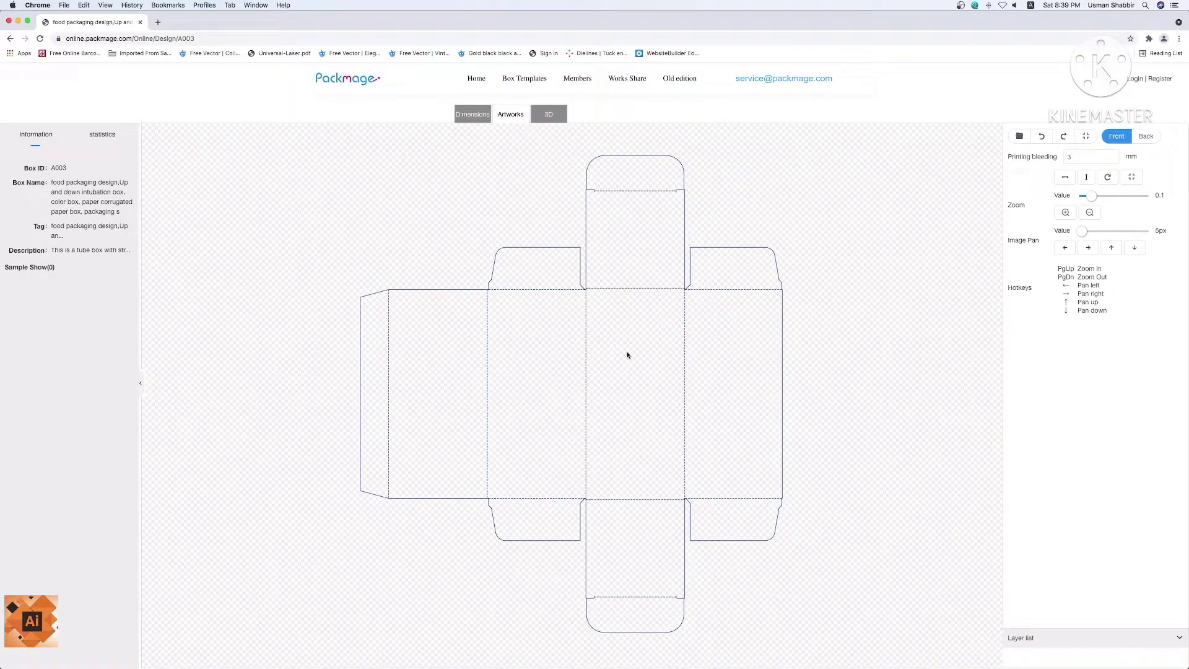
left_click(1021, 142)
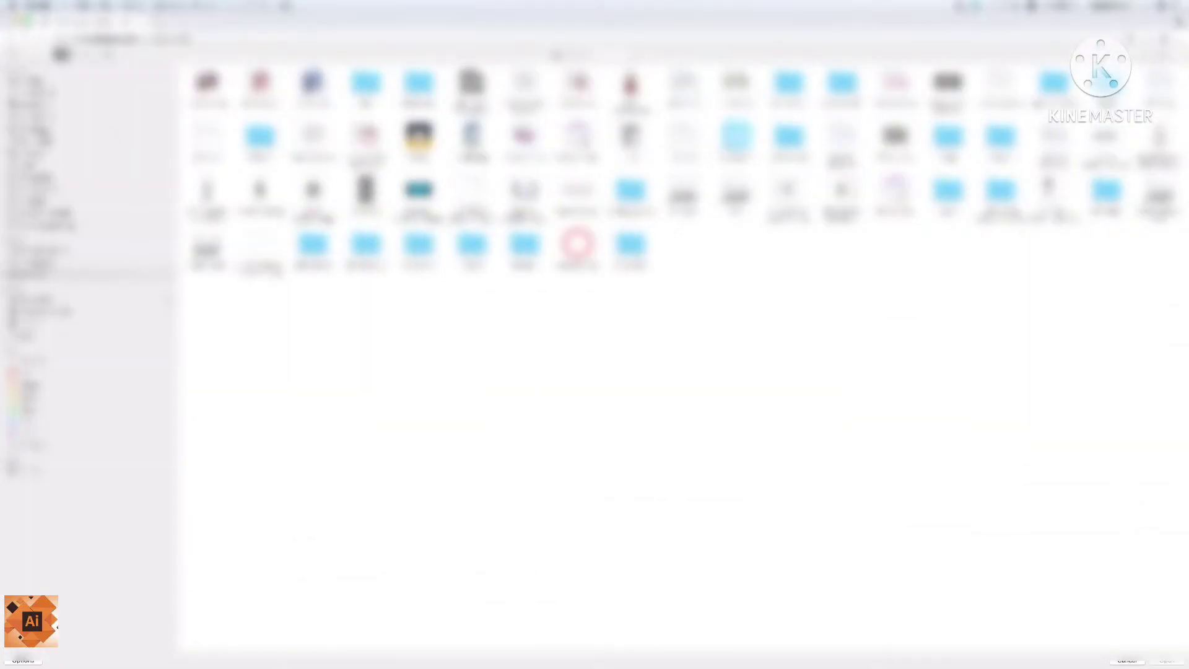
left_click(28, 129)
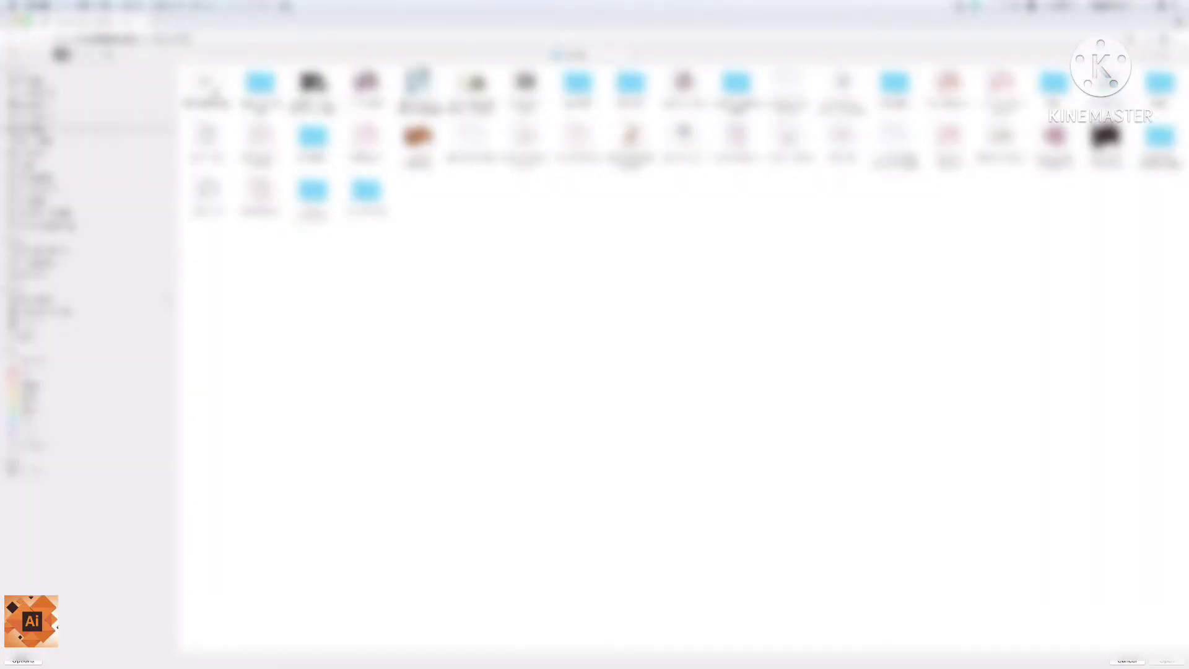
left_click(207, 83)
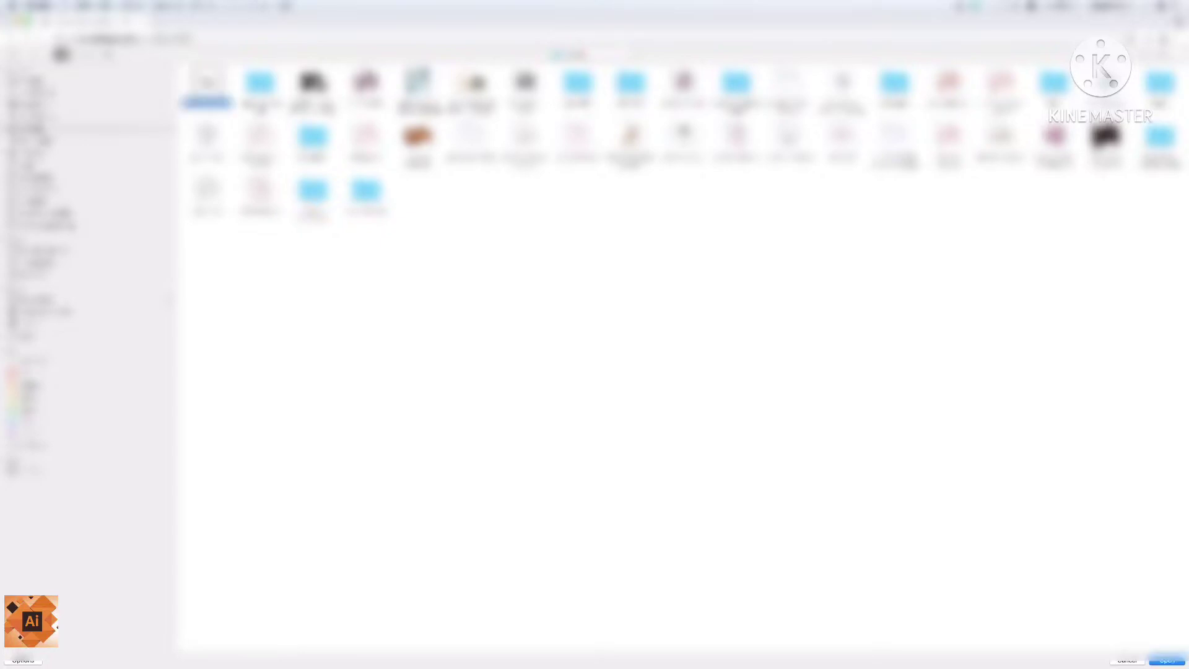
key("space")
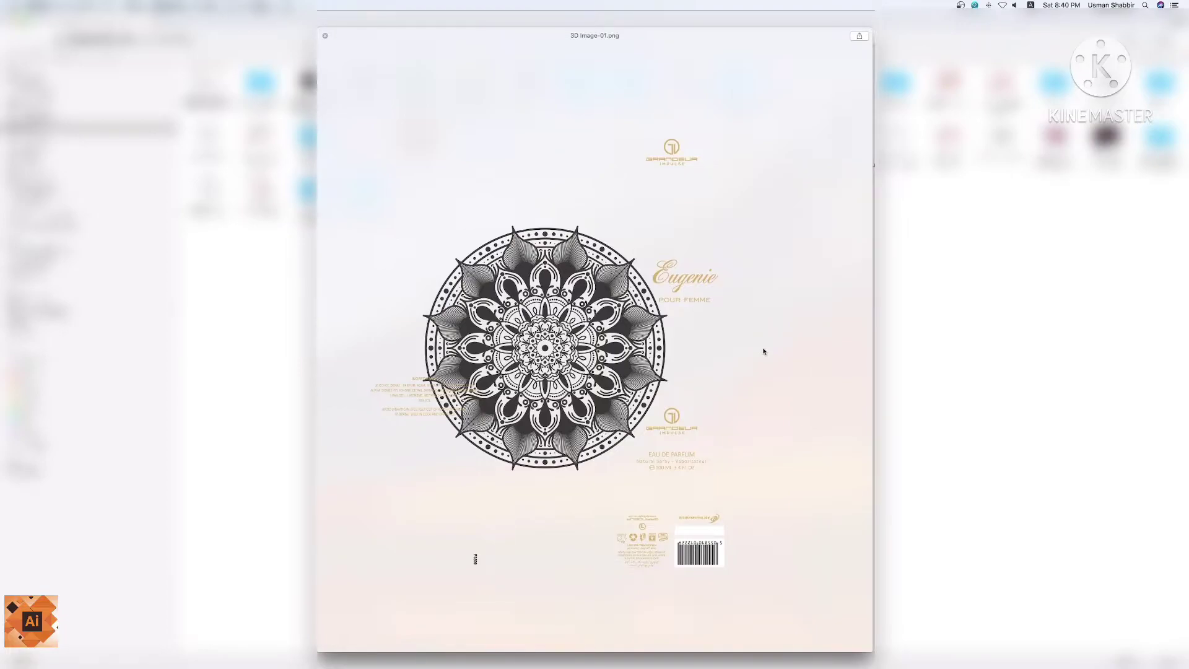
key("Return")
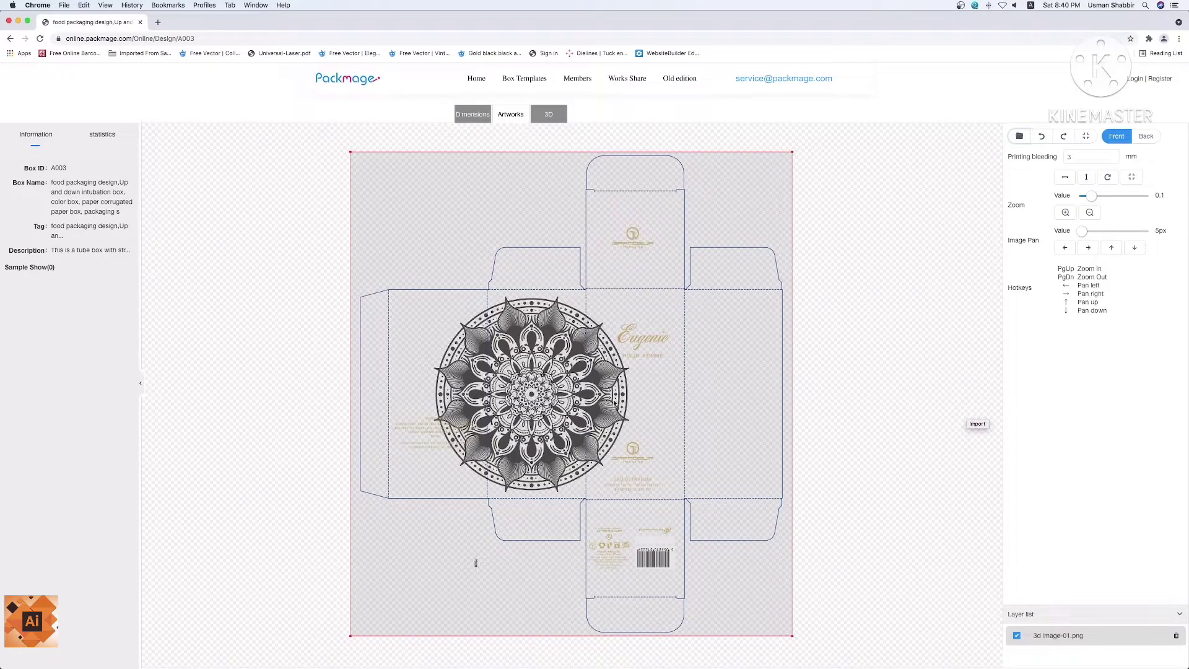
Nudge the artwork right and zoom it so the mandala and barcode fit the A003 dieline.
left_click_drag(613, 409, 618, 408)
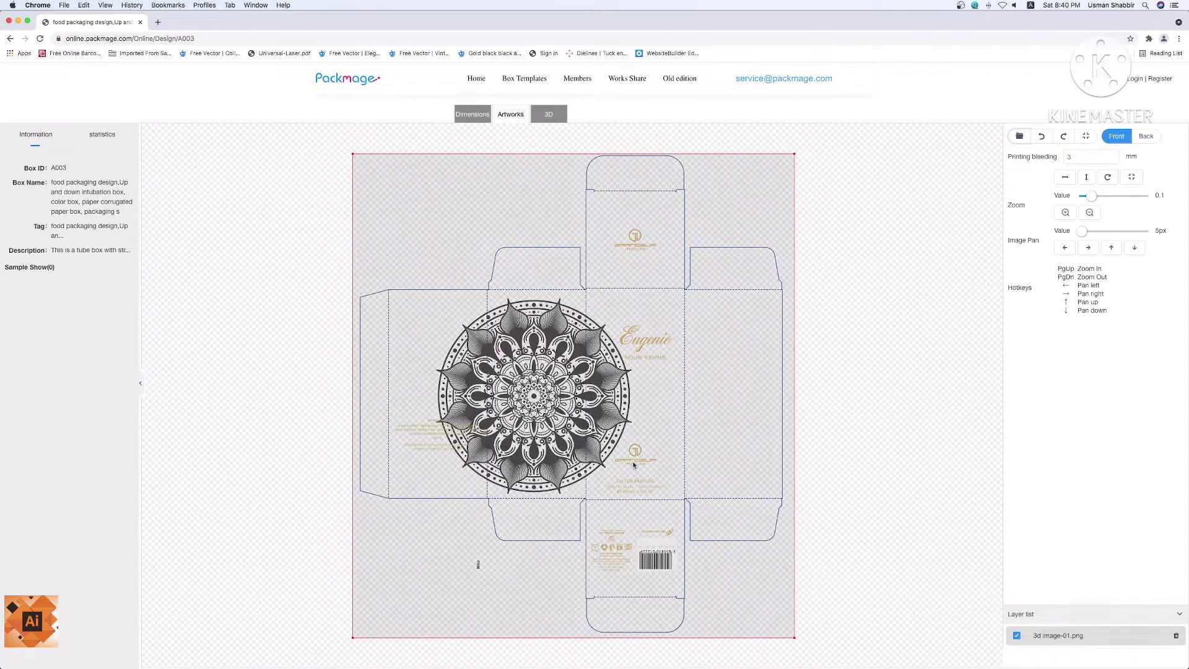
key("Page_Up")
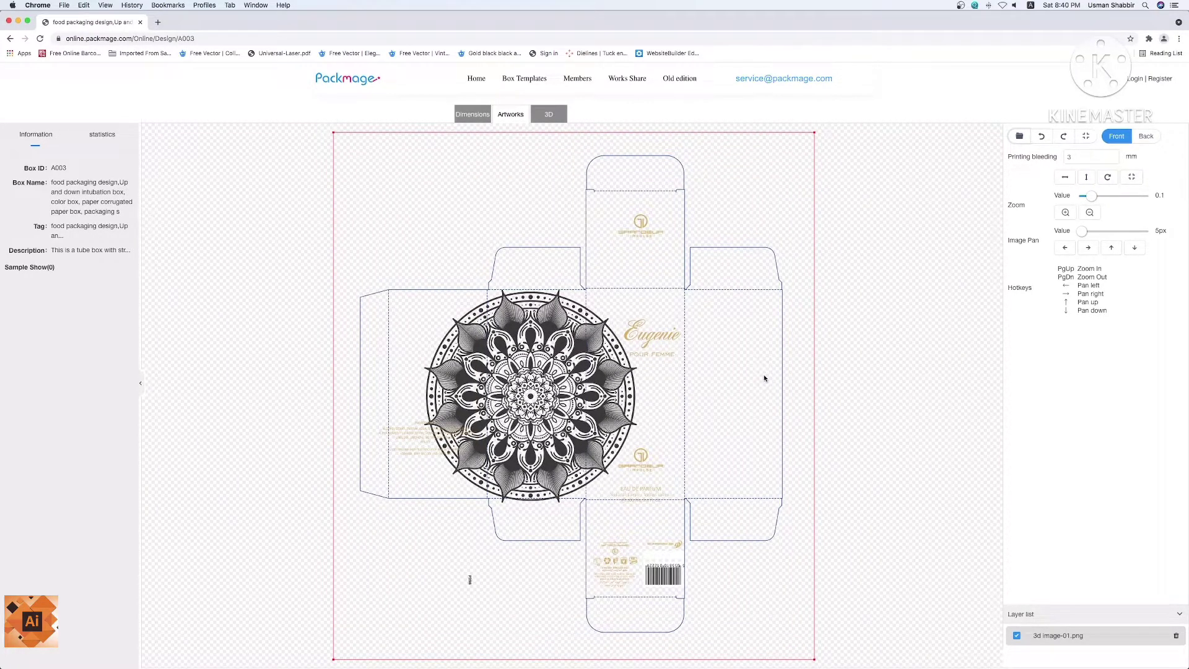
key("Page_Down")
key("Page_Down")
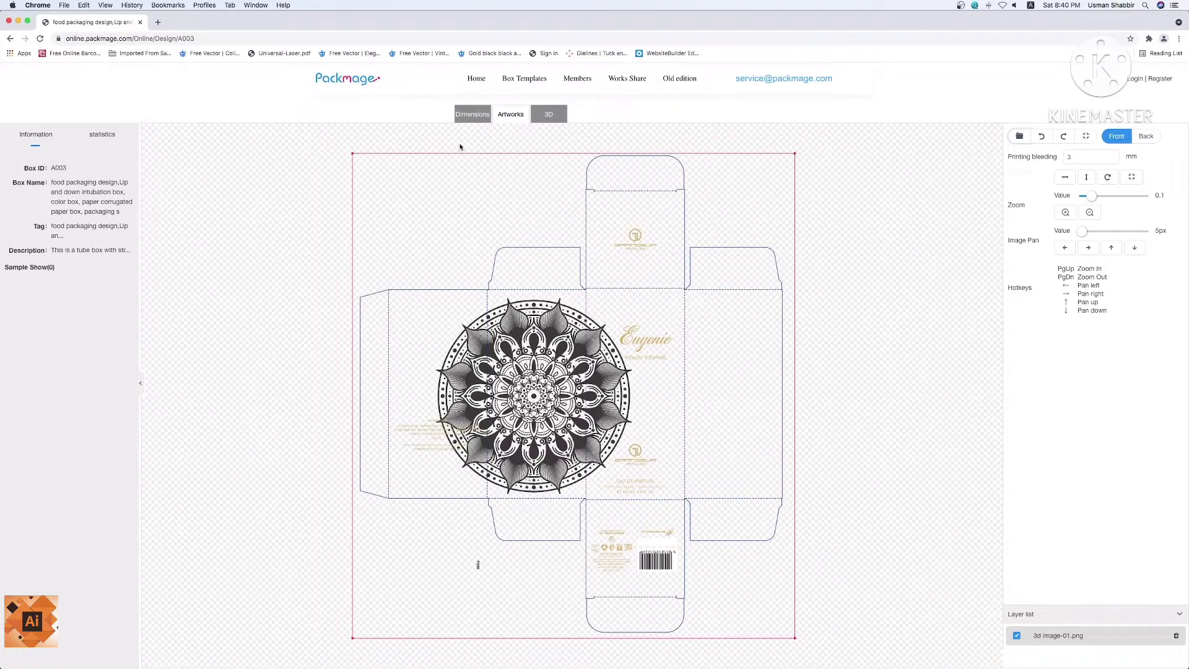
Show the box zoomed in and folded in 3D, auto-rotating, with paper colours brought up.
left_click(553, 118)
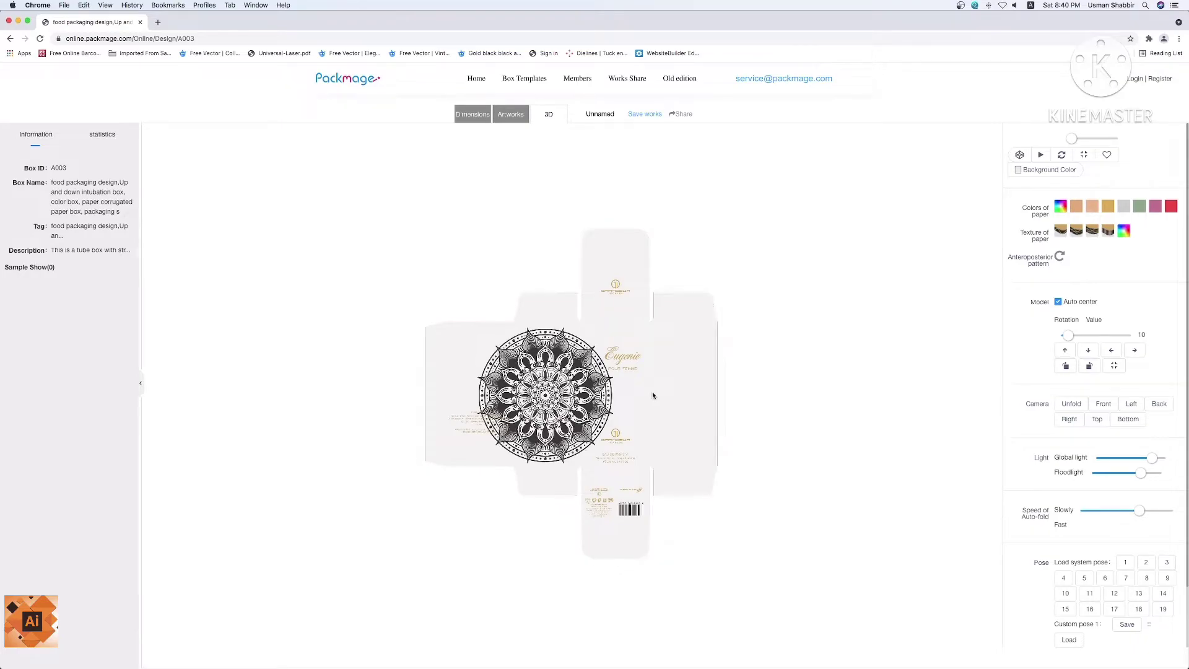
scroll(652, 391, "up", 3)
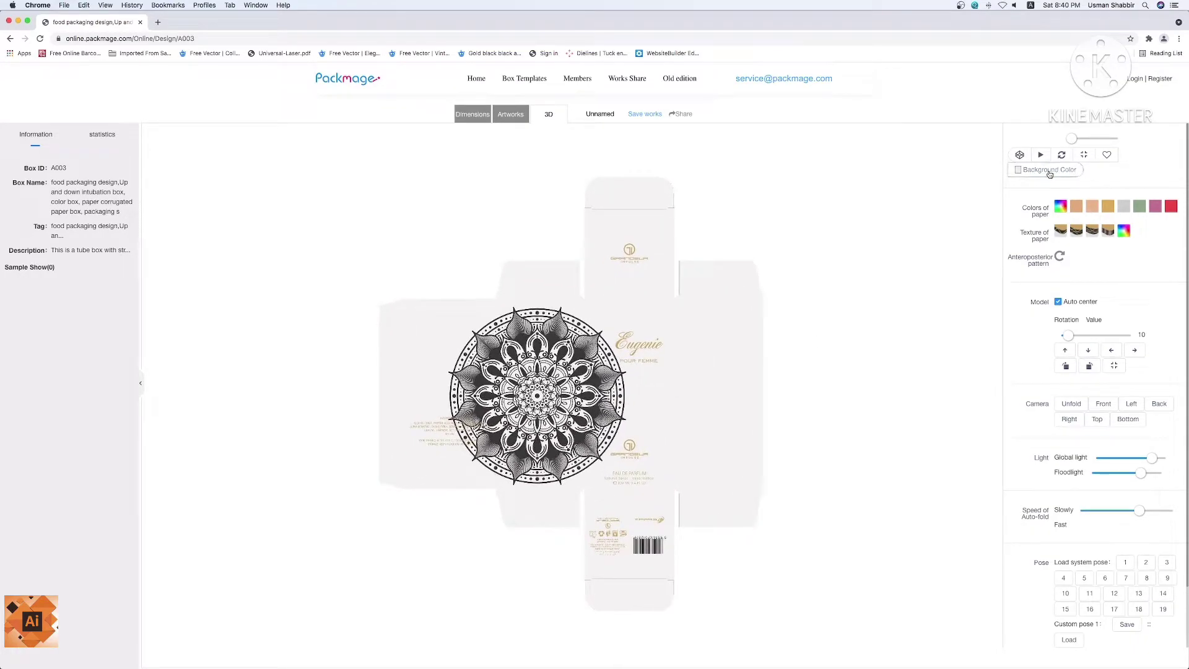
scroll(637, 398, "up", 2)
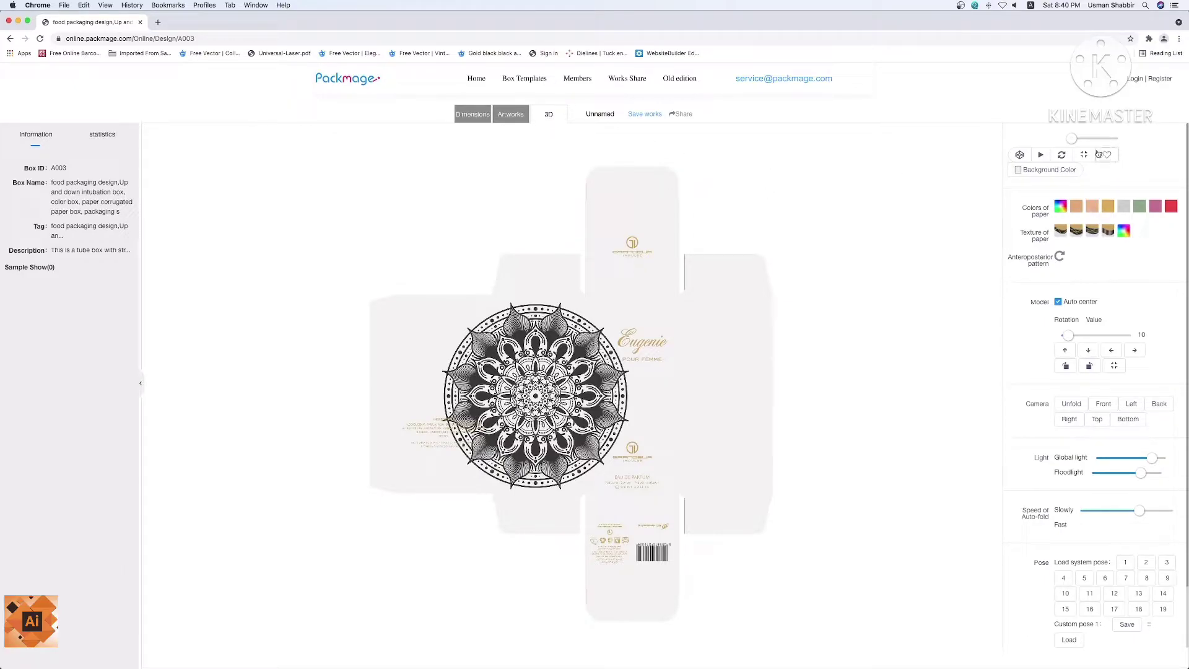
left_click_drag(1074, 140, 1141, 149)
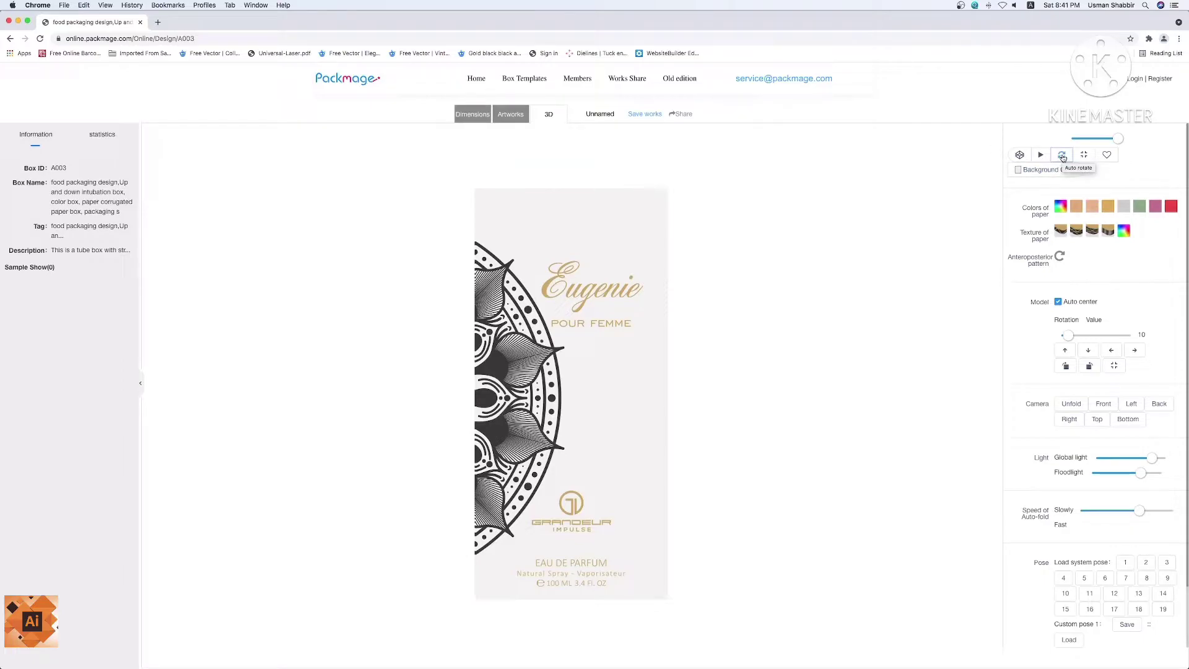
left_click(1063, 155)
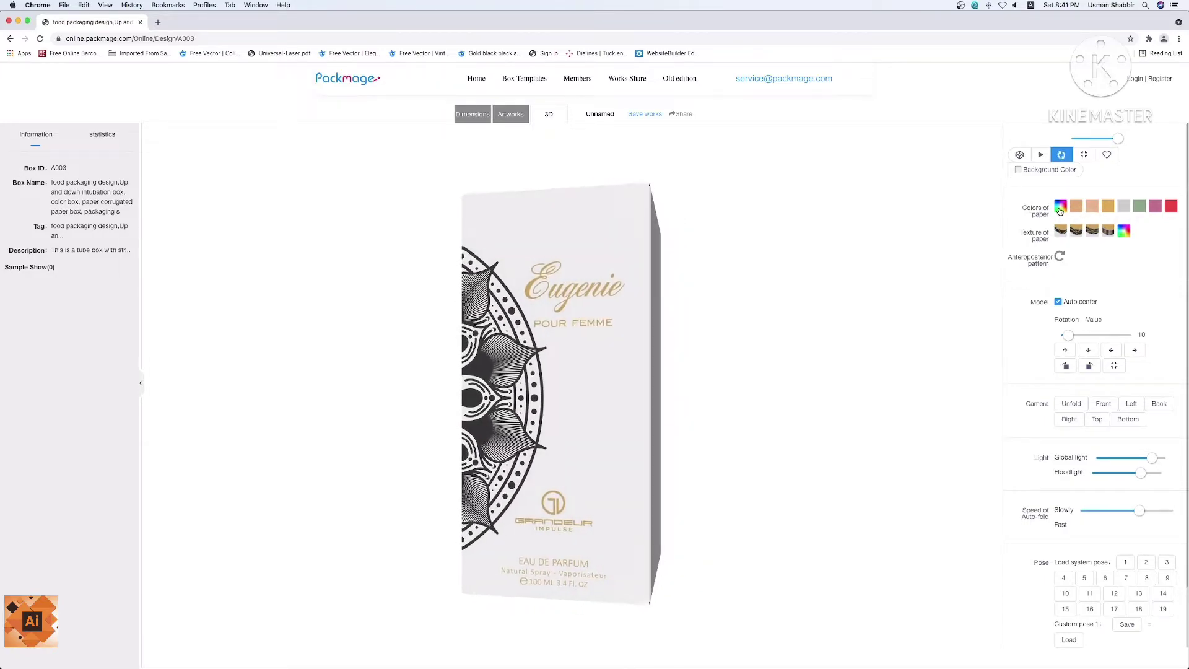
left_click(1060, 208)
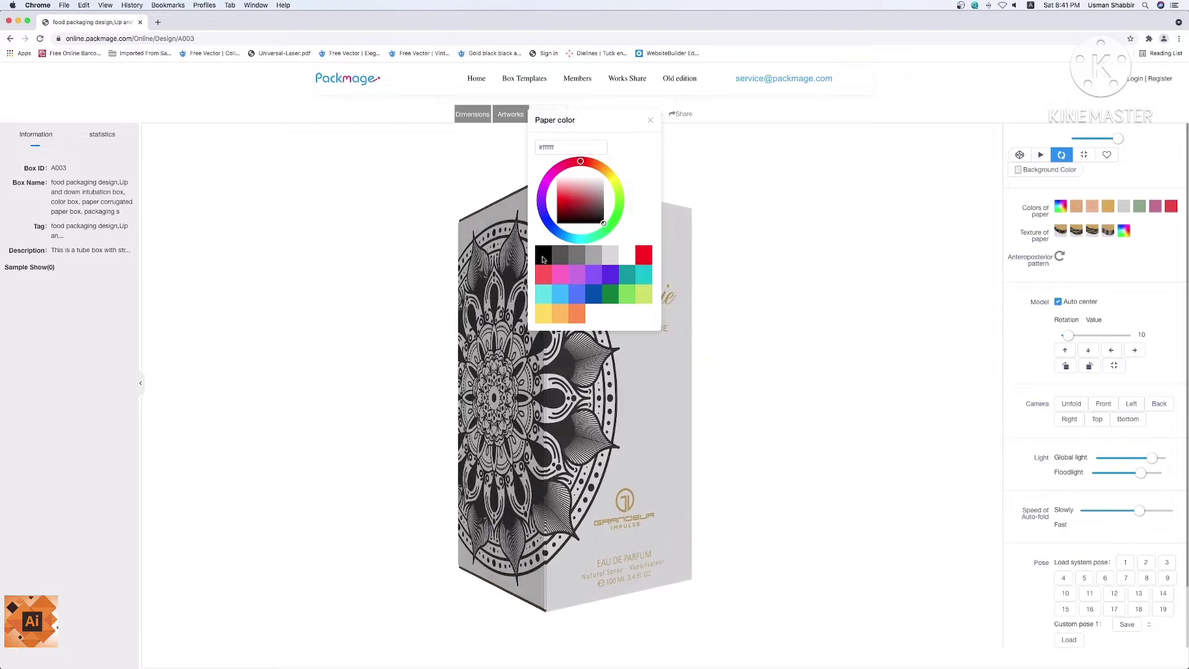
Make the box paper black and the 3D background light green #7ed957.
left_click(542, 259)
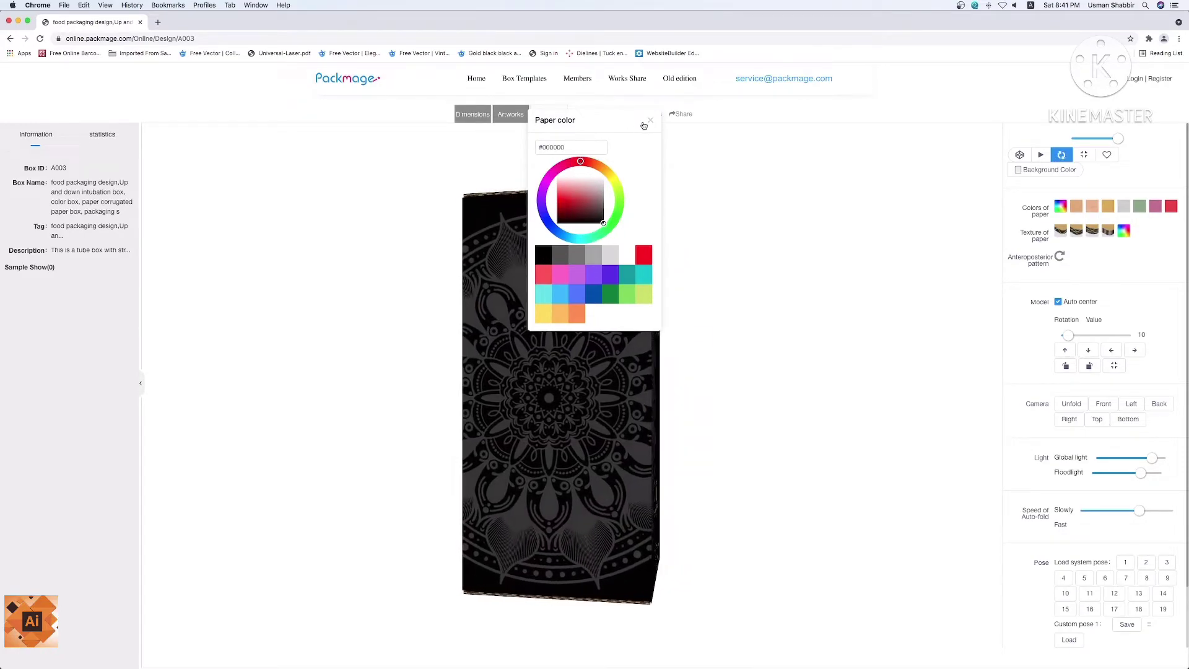
left_click(650, 121)
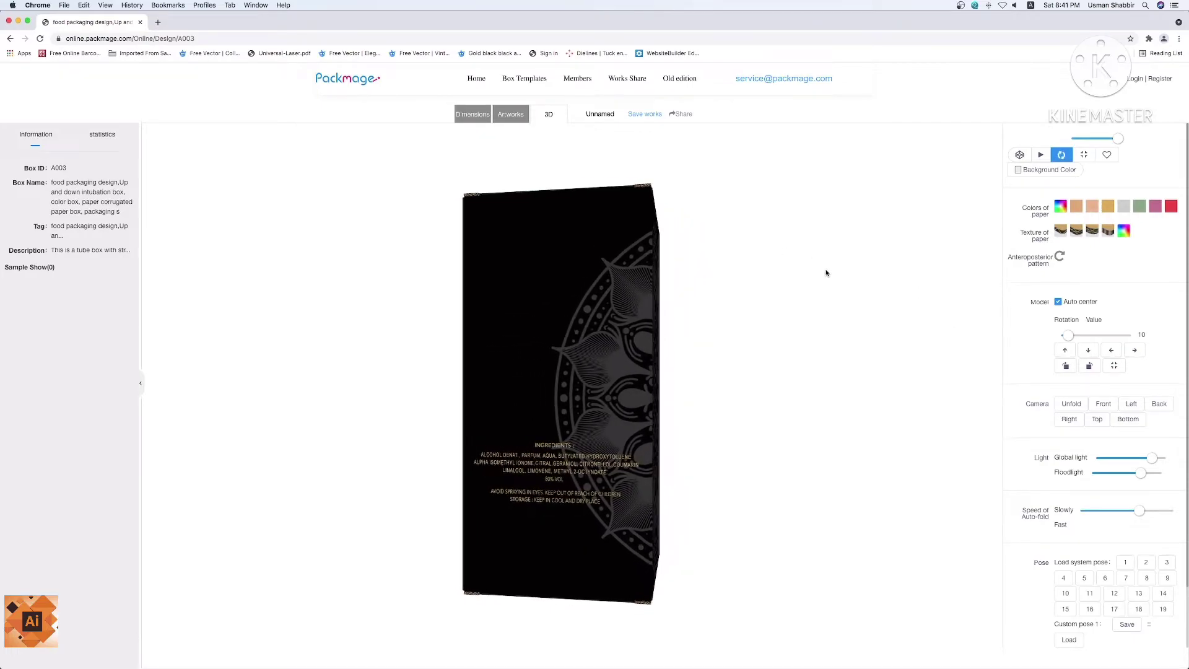
left_click(1019, 169)
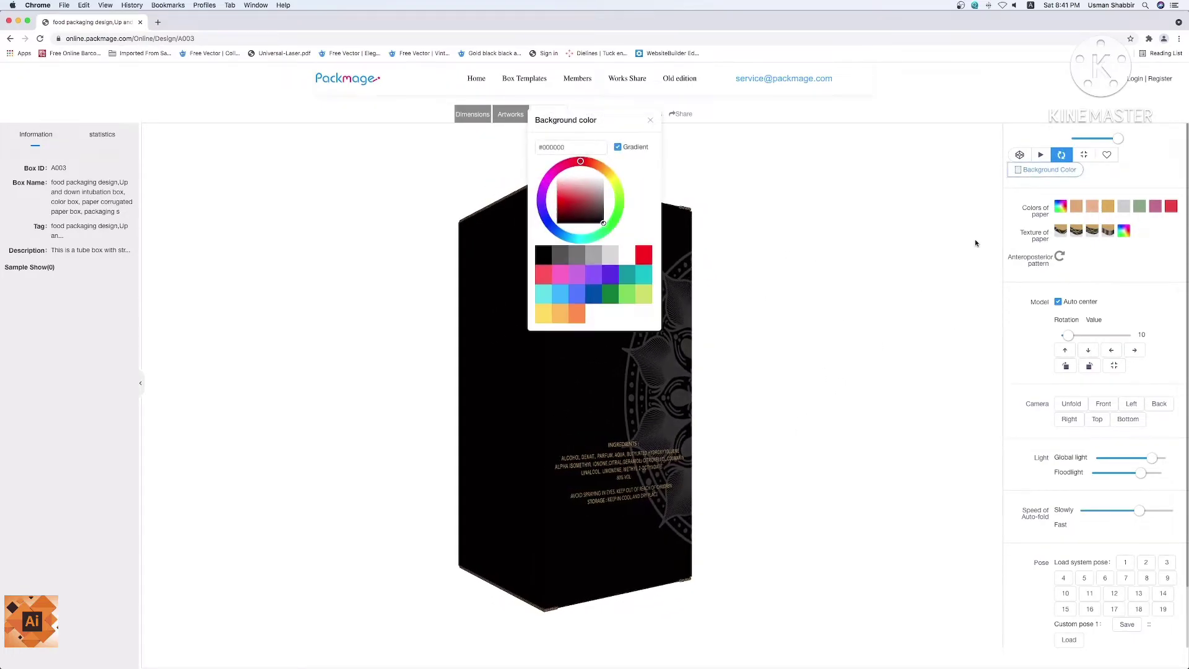
left_click(625, 296)
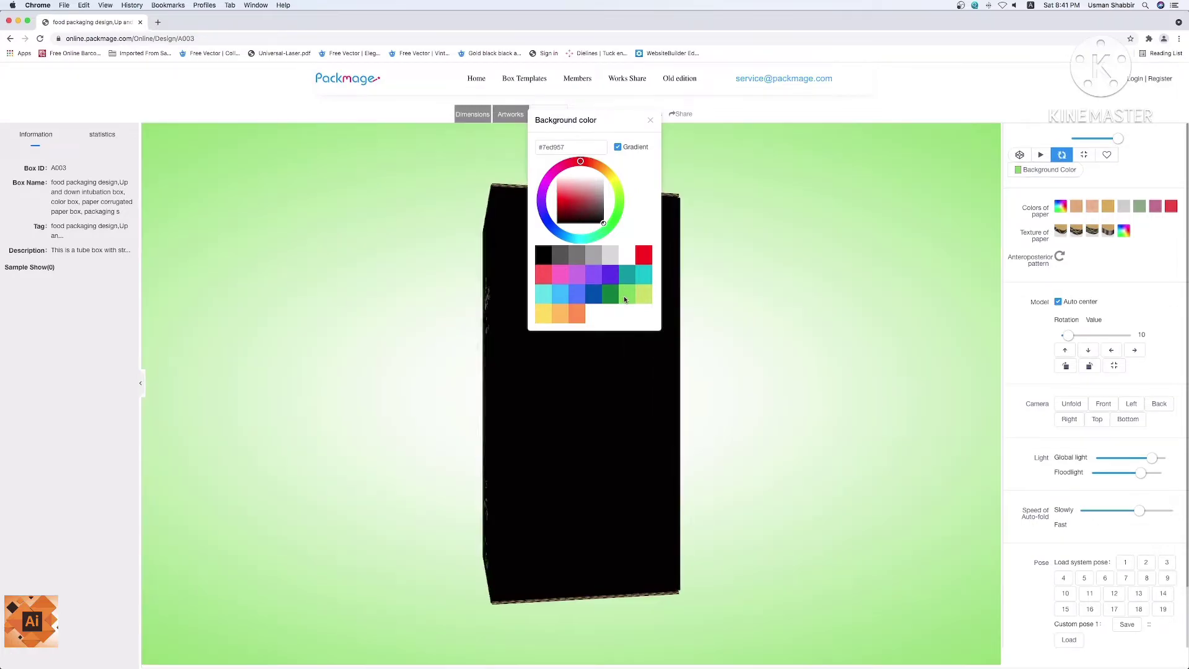
left_click(652, 121)
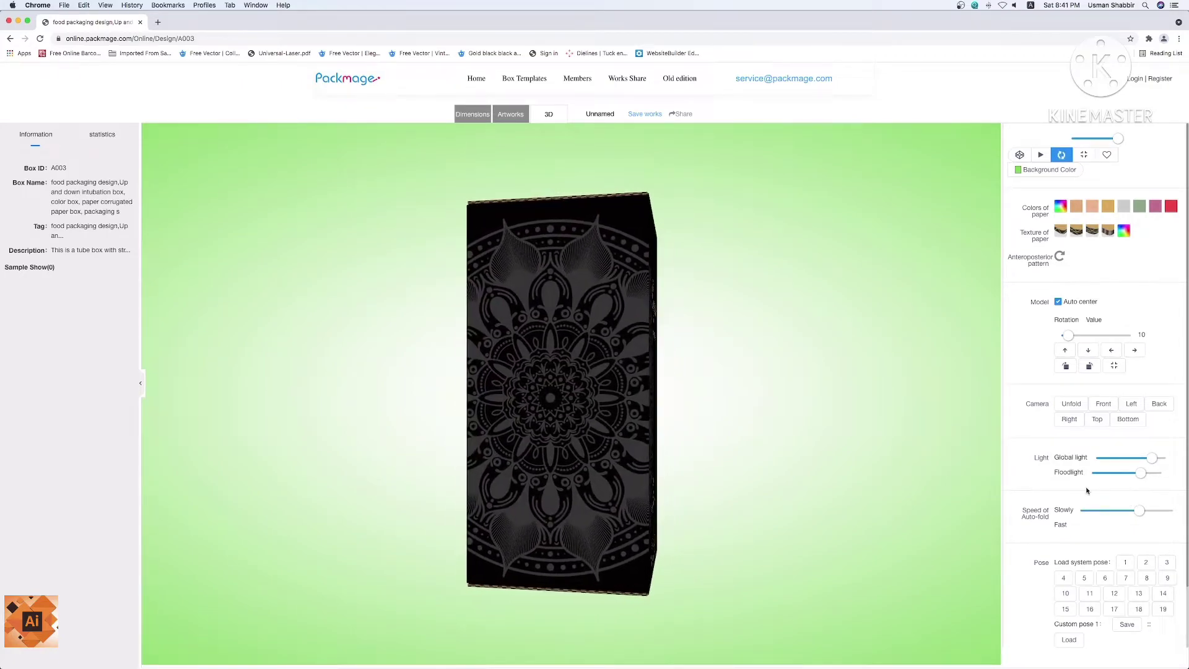
Raise the floodlight and global light to near full brightness, then bring up paper colour settings.
left_click_drag(1131, 475, 1145, 475)
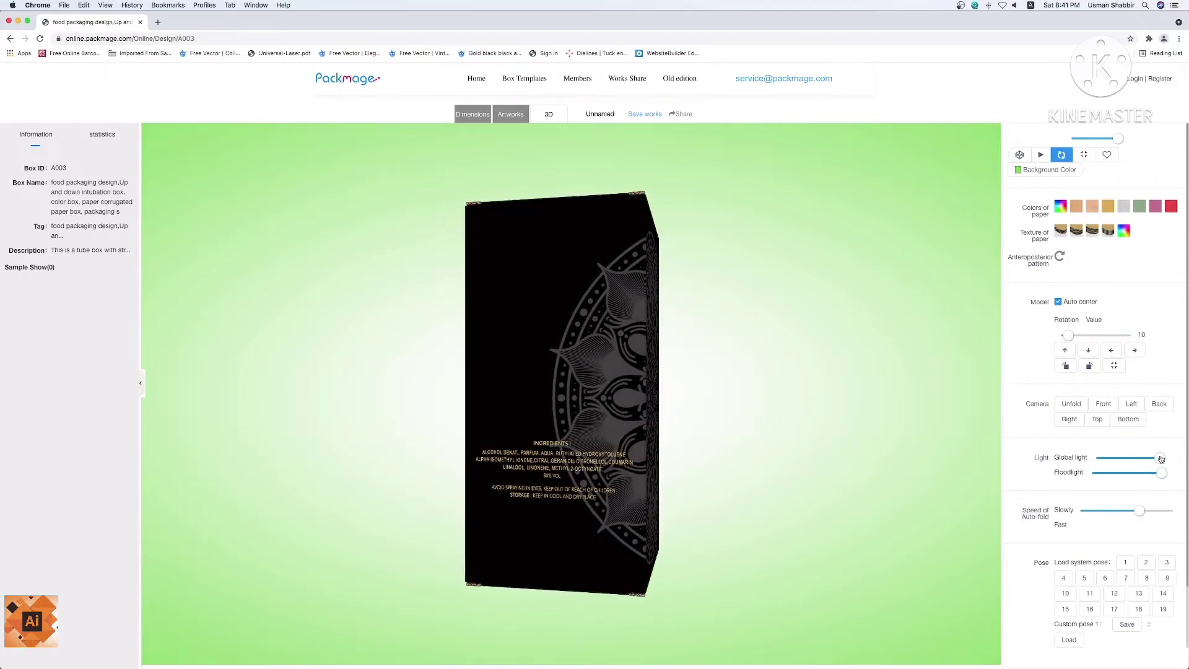
left_click_drag(1150, 459, 1156, 463)
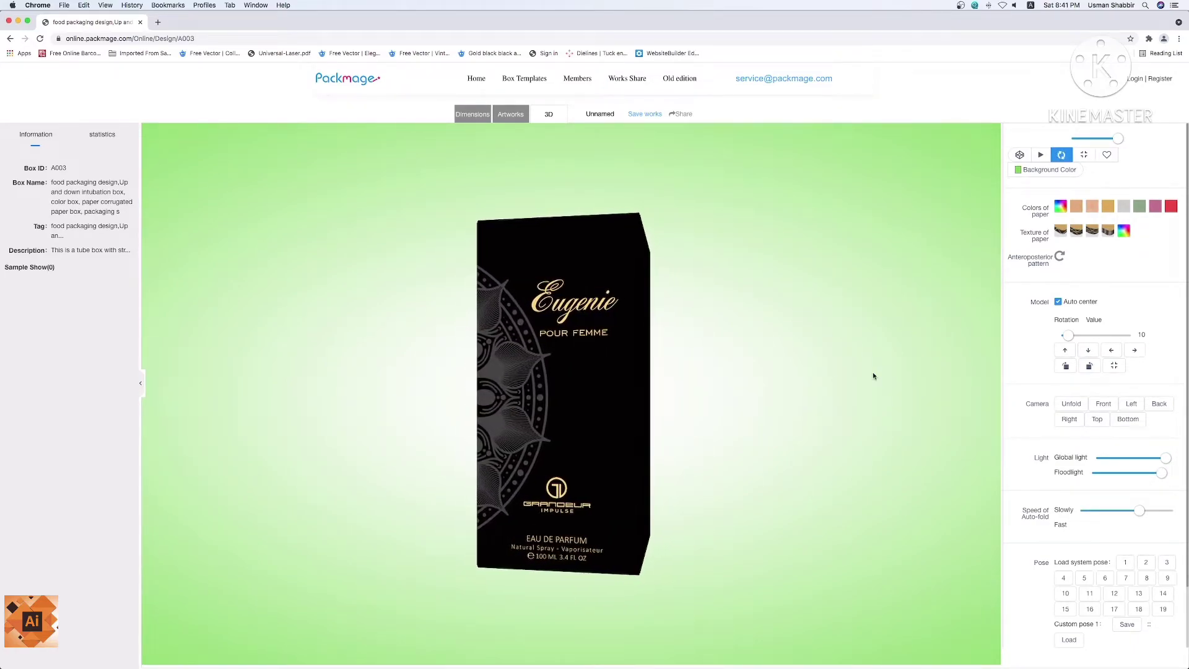
left_click(1060, 206)
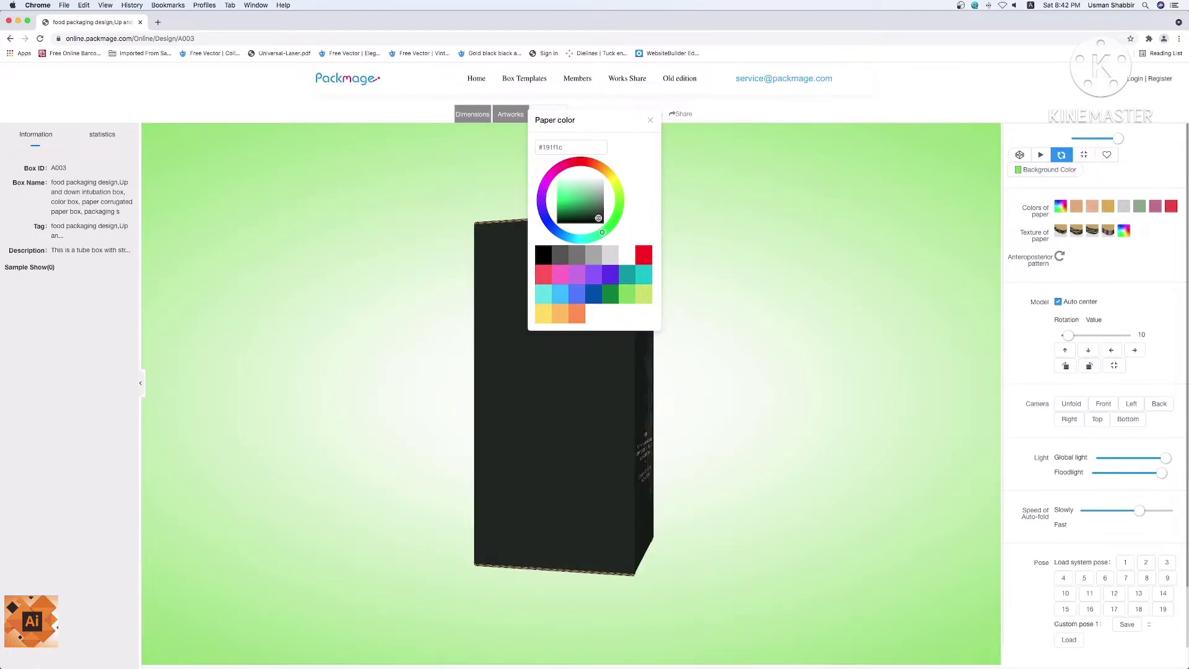
Try kraft, peach, gold, sage and pink paper colours, ending on red paper.
left_click(651, 121)
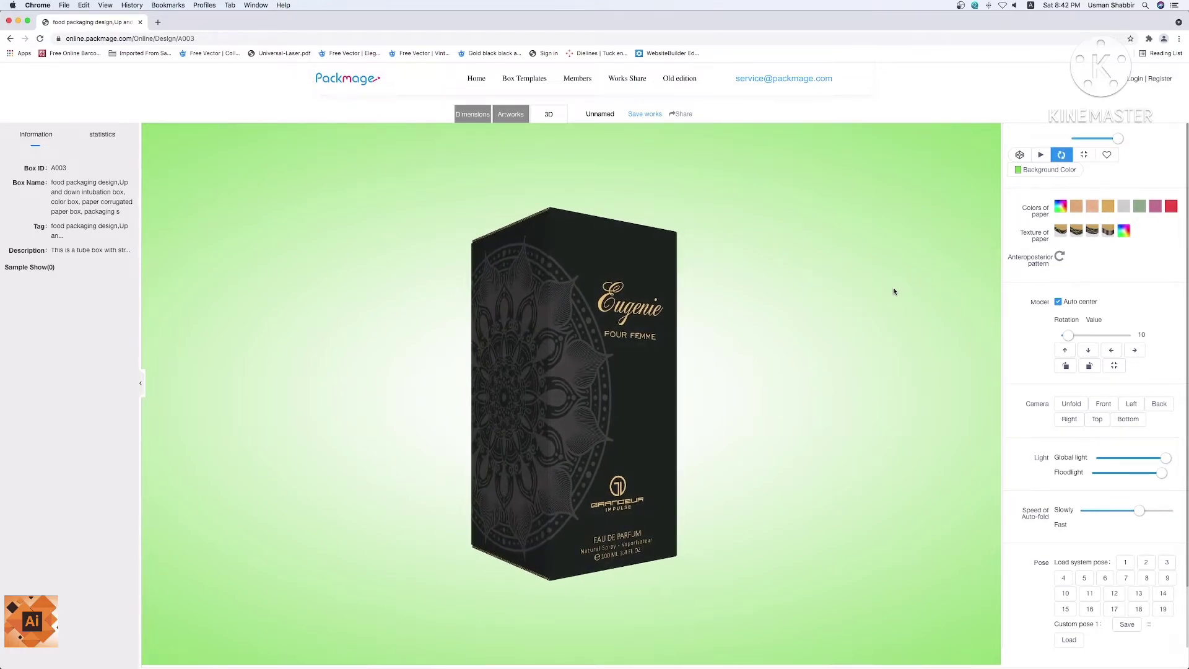
left_click(1076, 208)
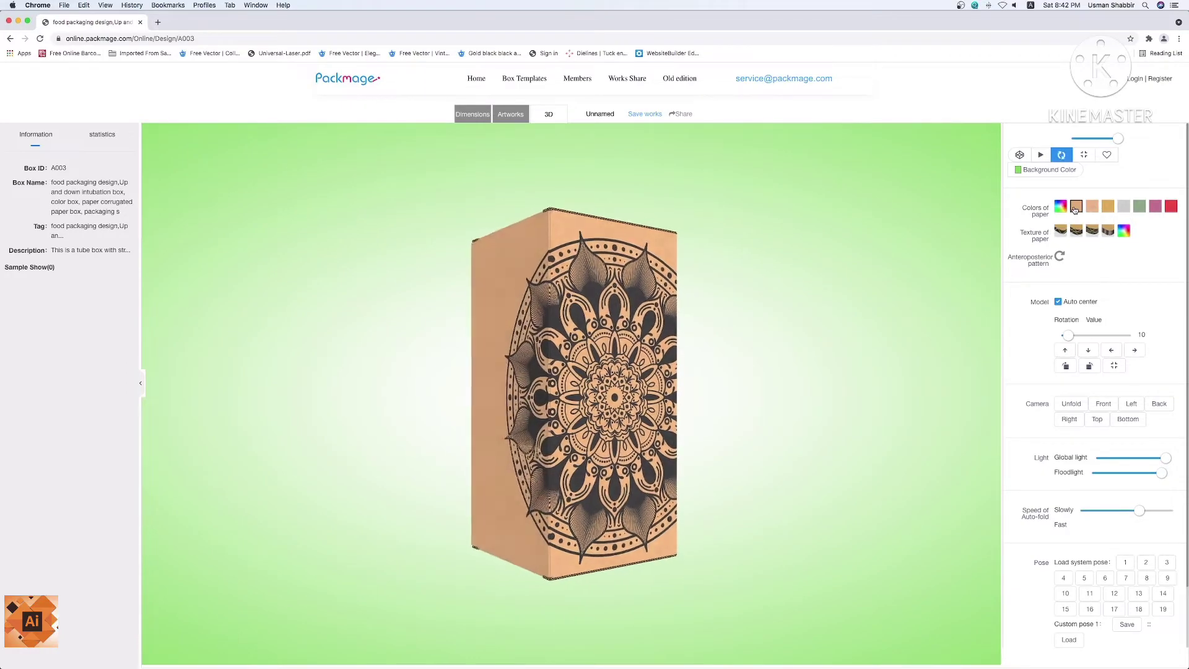
left_click(1092, 211)
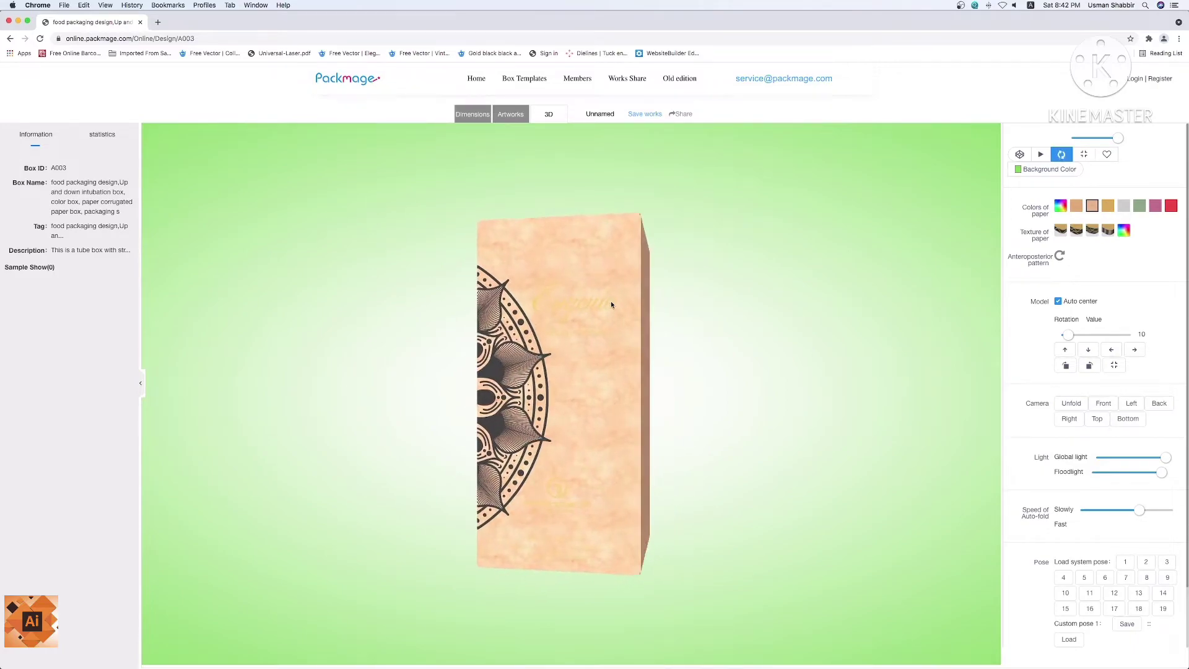
left_click(1108, 205)
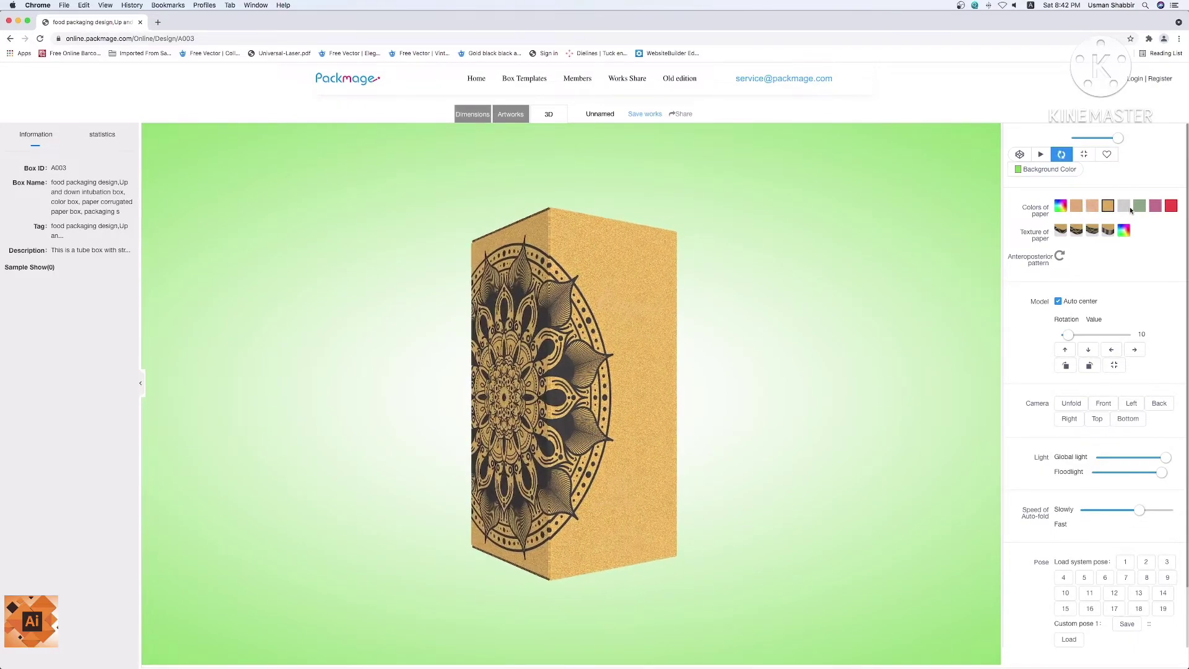
left_click(1138, 206)
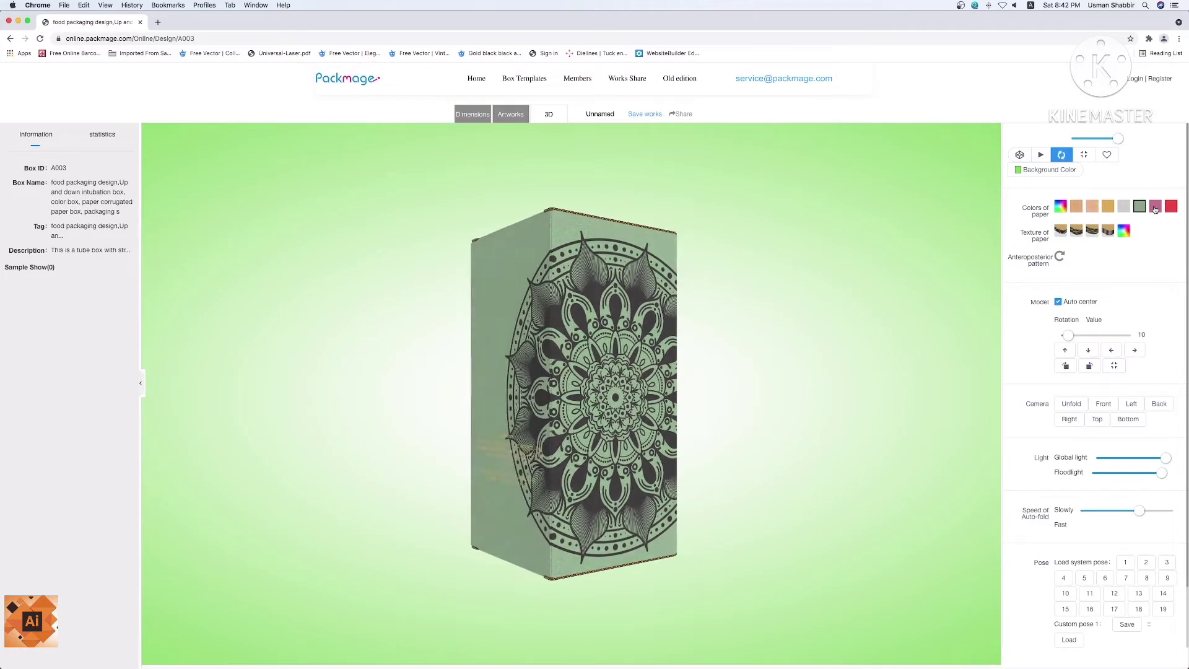
left_click(1155, 207)
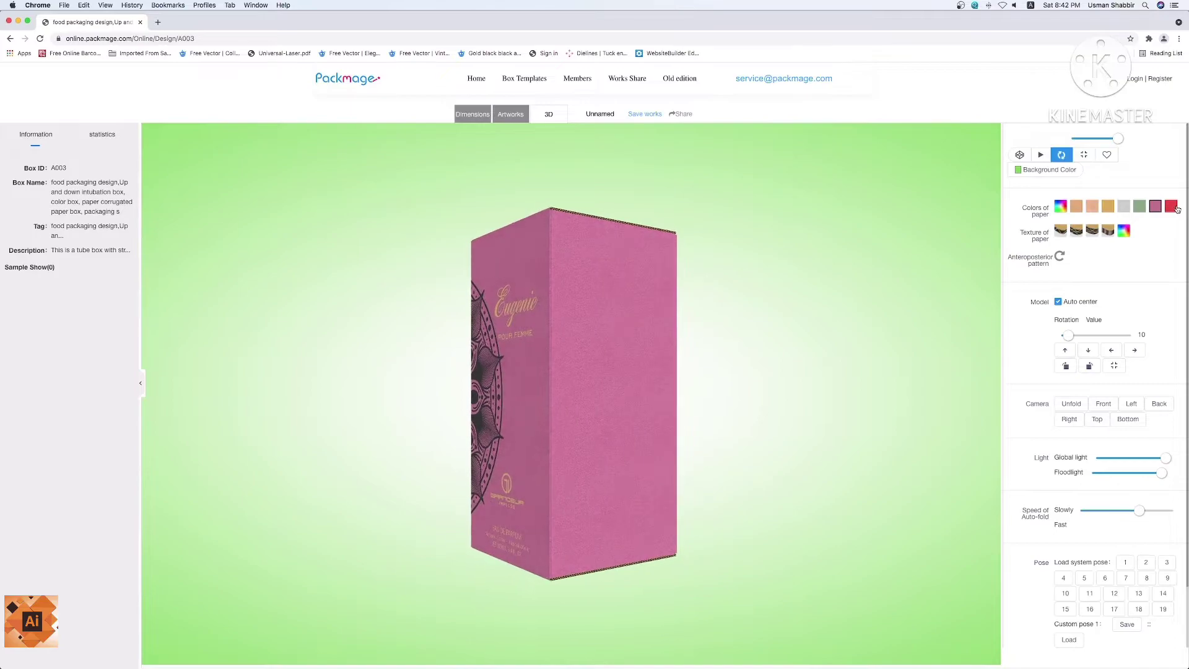
left_click(1175, 208)
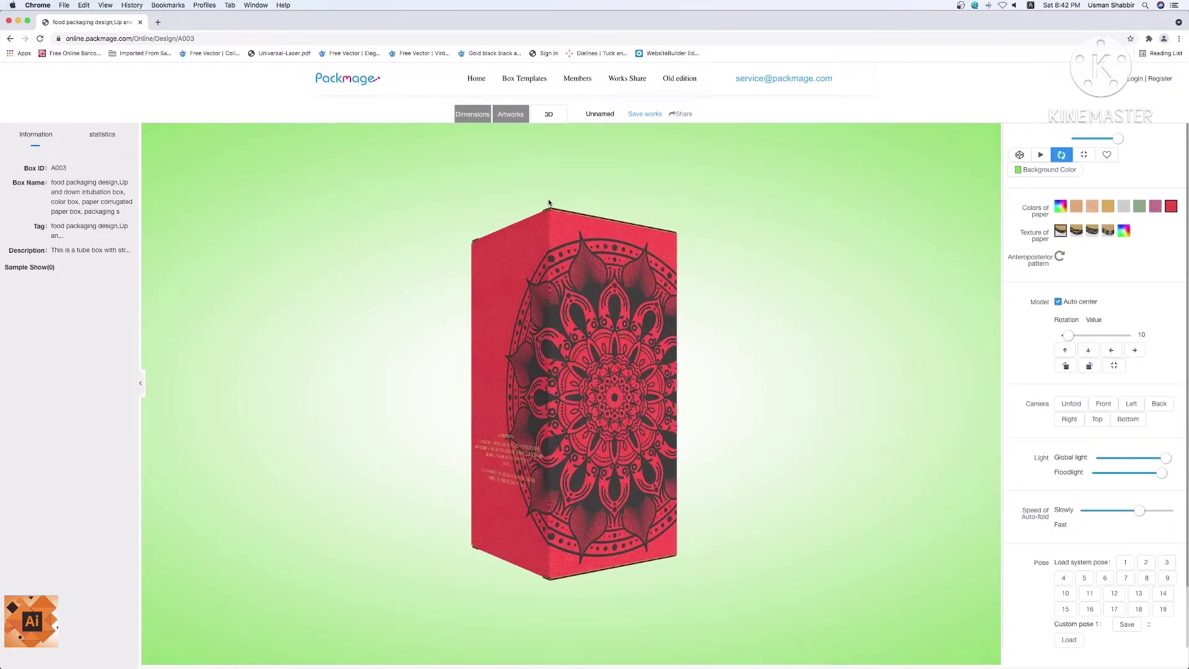
Halt rotation, tilt the box top-up, open its top flaps partway and bring up the edge colour.
scroll(545, 220, "up", 5)
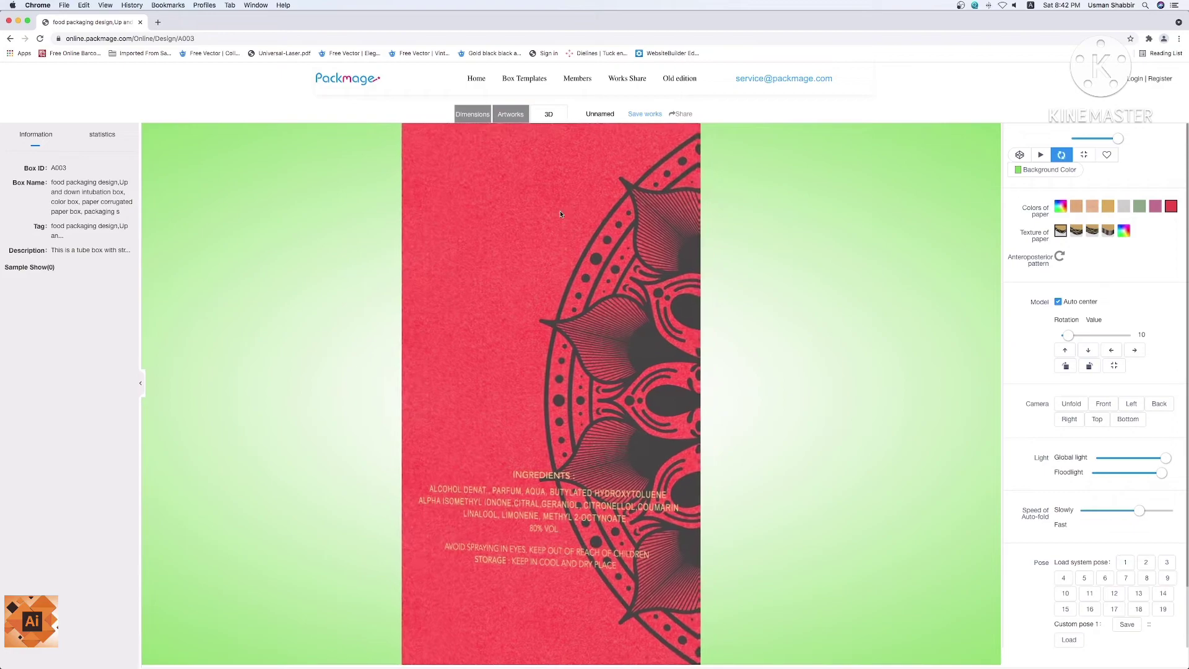
left_click_drag(558, 205, 477, 308)
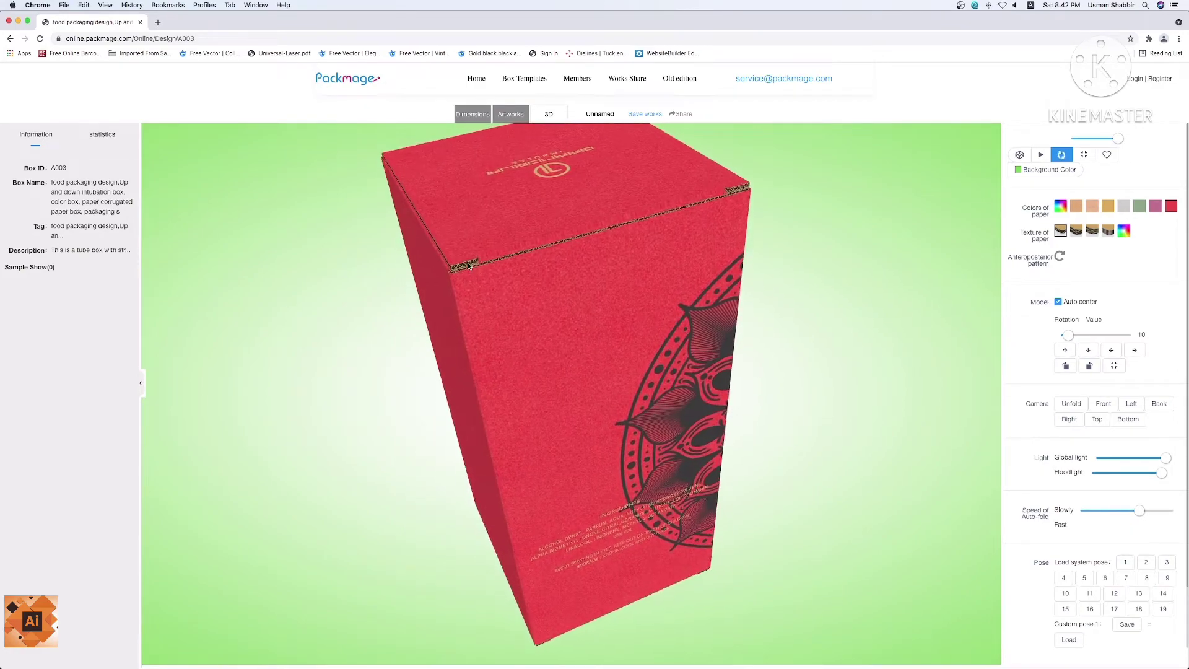
left_click(1062, 155)
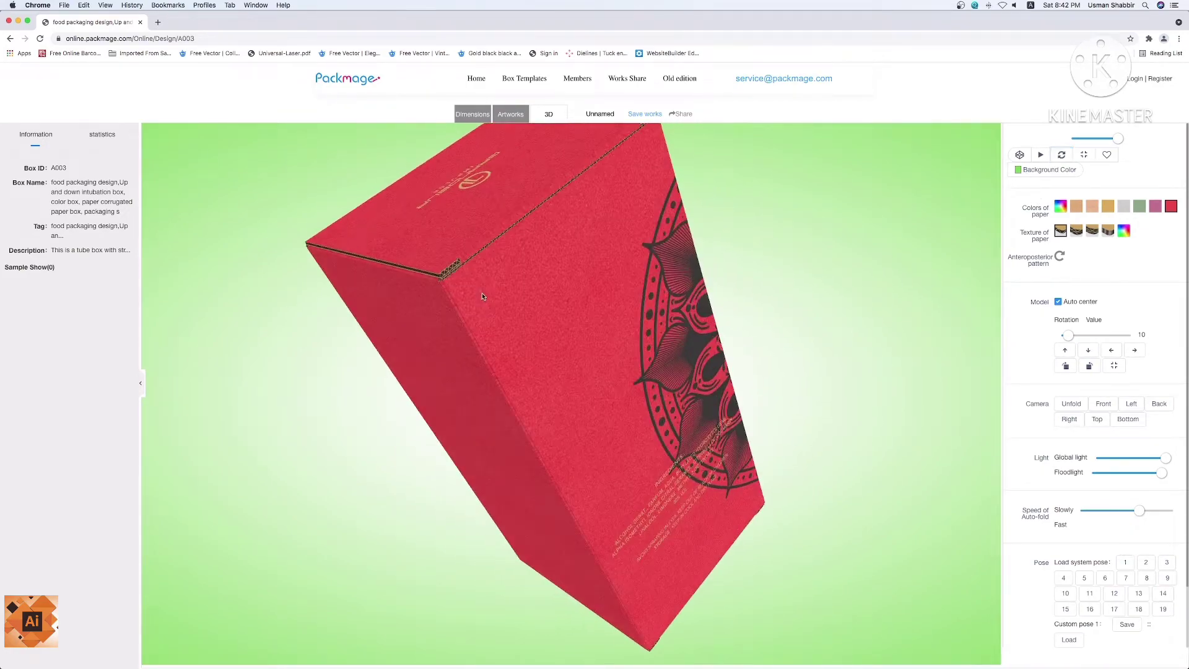
left_click_drag(478, 274, 482, 321)
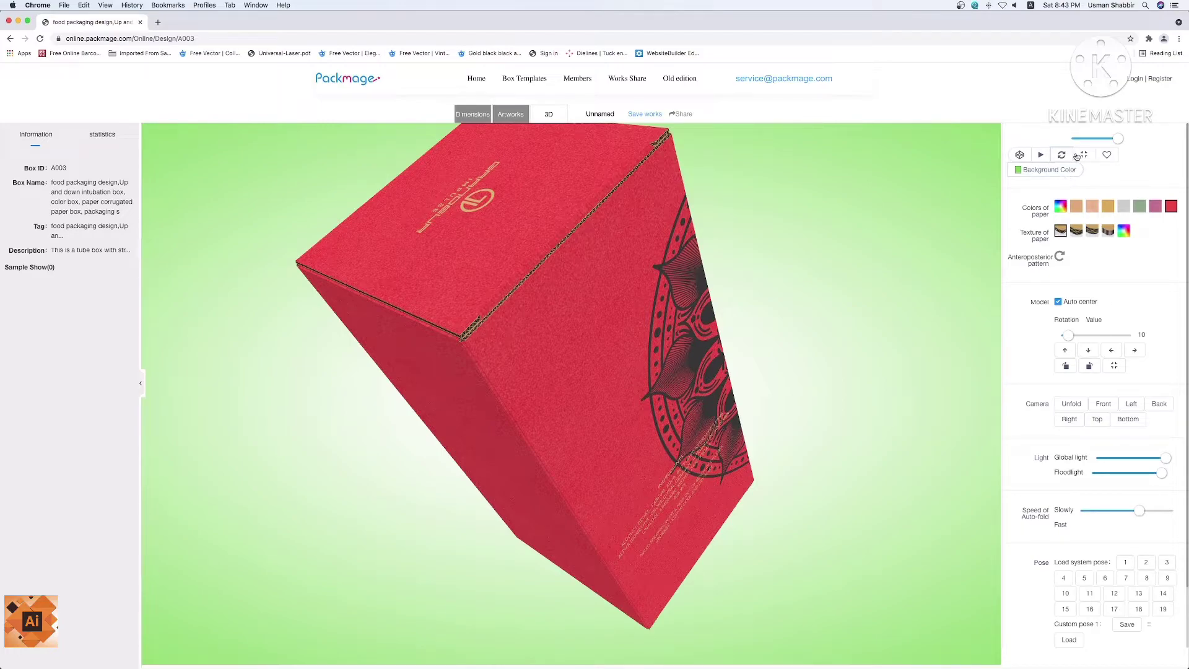
left_click_drag(1119, 141, 1113, 138)
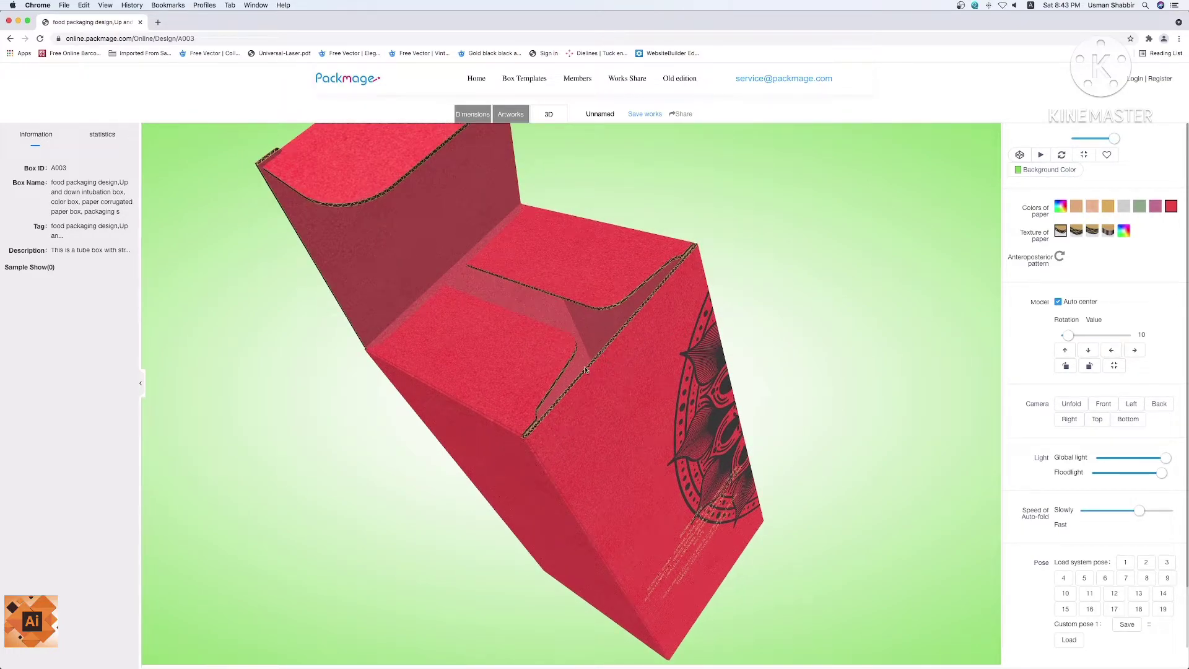
scroll(585, 370, "up", 2)
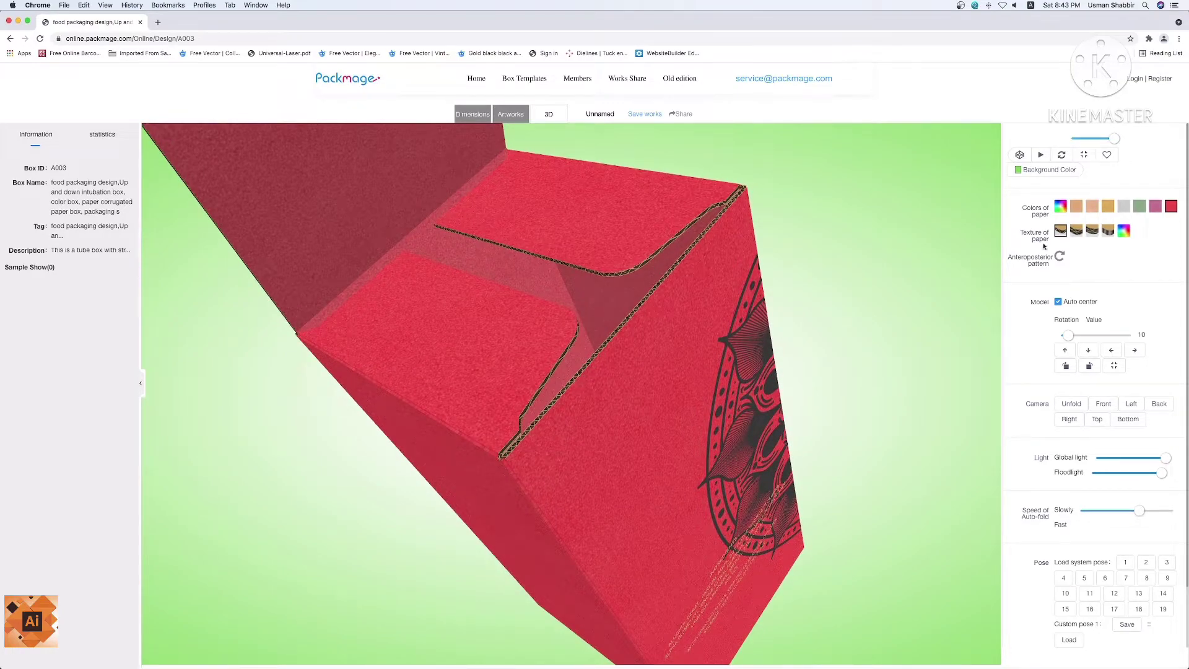
left_click(1124, 231)
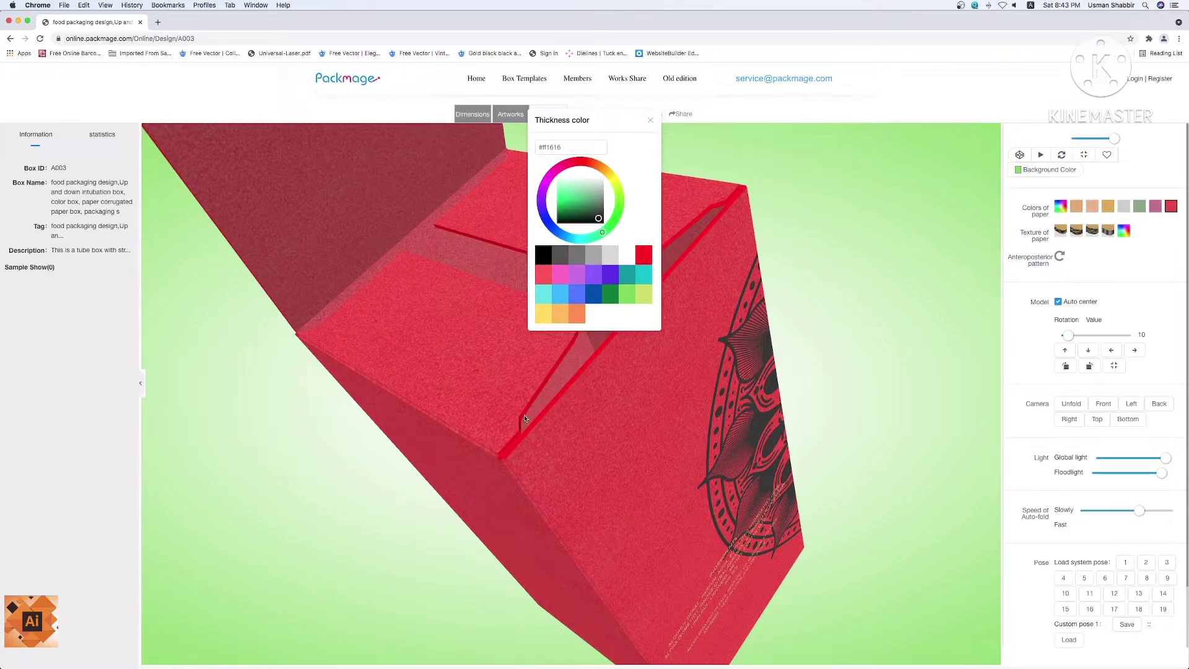
Turn the box to its top opening, resume auto-rotation and start the auto-fold animation.
left_click(651, 120)
mouse_move(620, 186)
left_mouse_down()
mouse_move(578, 227)
mouse_move(621, 466)
mouse_move(292, 348)
left_mouse_up()
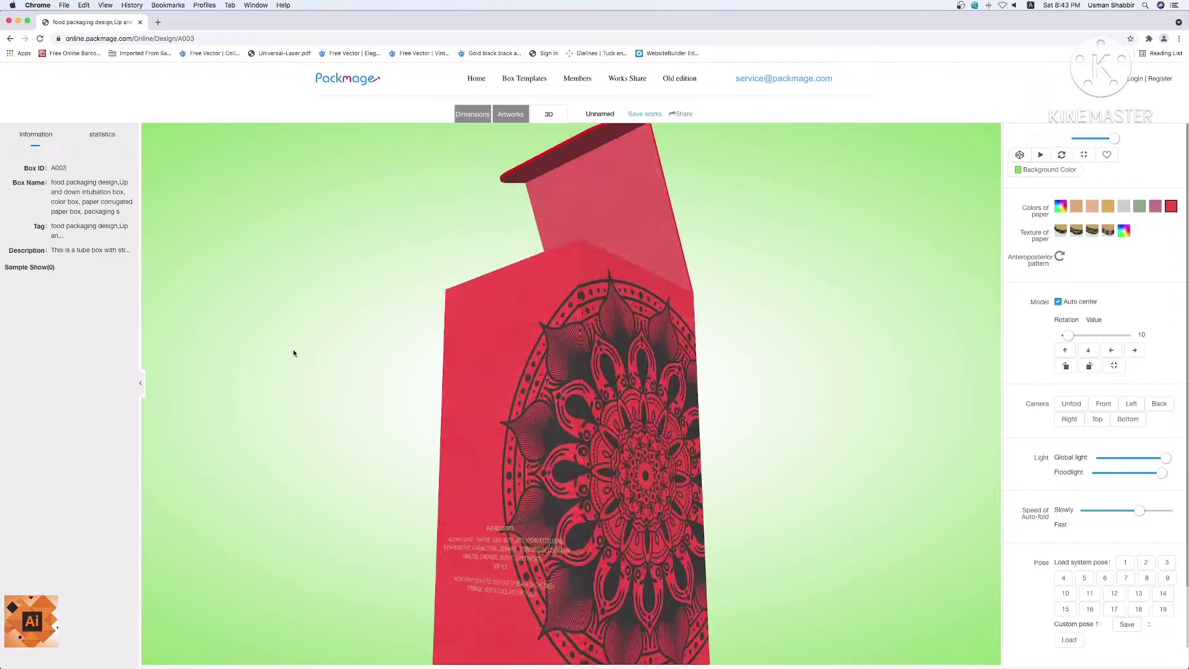
left_click(1065, 158)
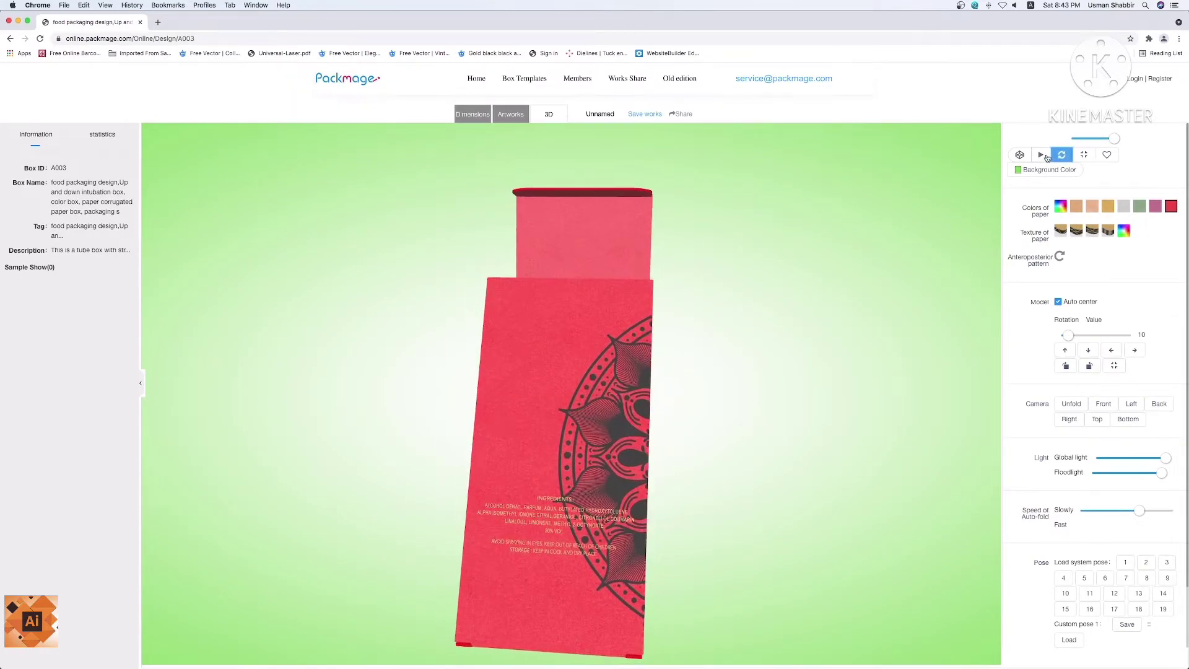
left_click(1042, 155)
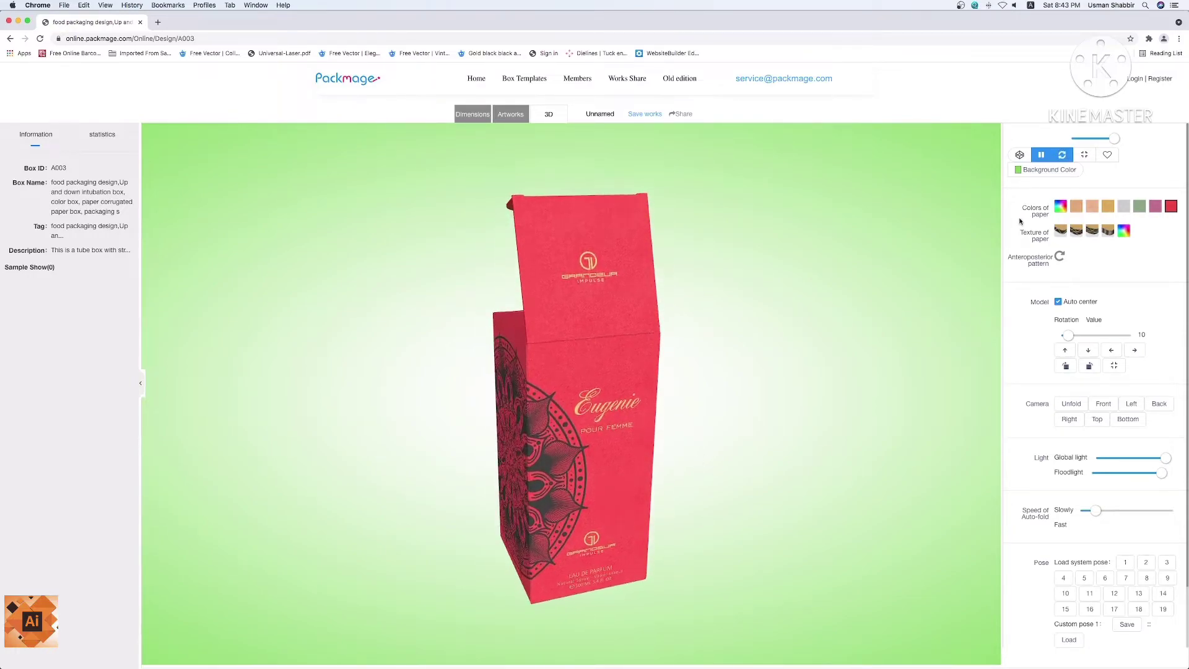
Toggle the box see-through, then back to opaque.
left_click(1020, 155)
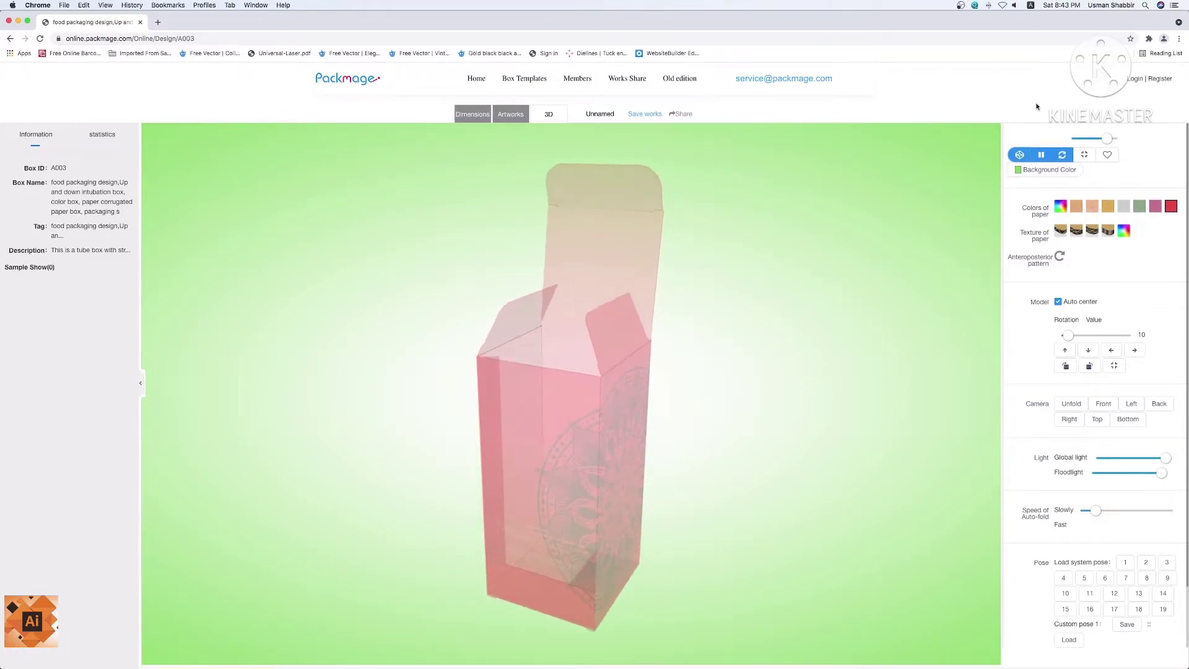
left_click(1020, 156)
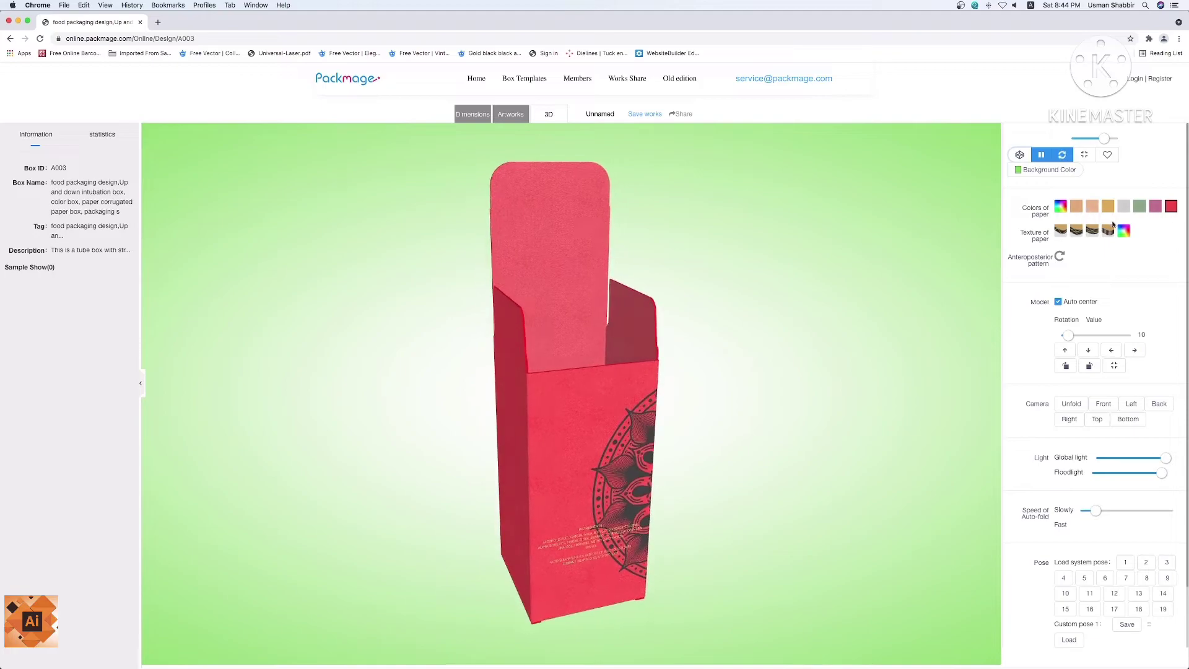
Try light green, blue, cyan and grey paper, settling on a very dark near-black green.
left_click(1060, 207)
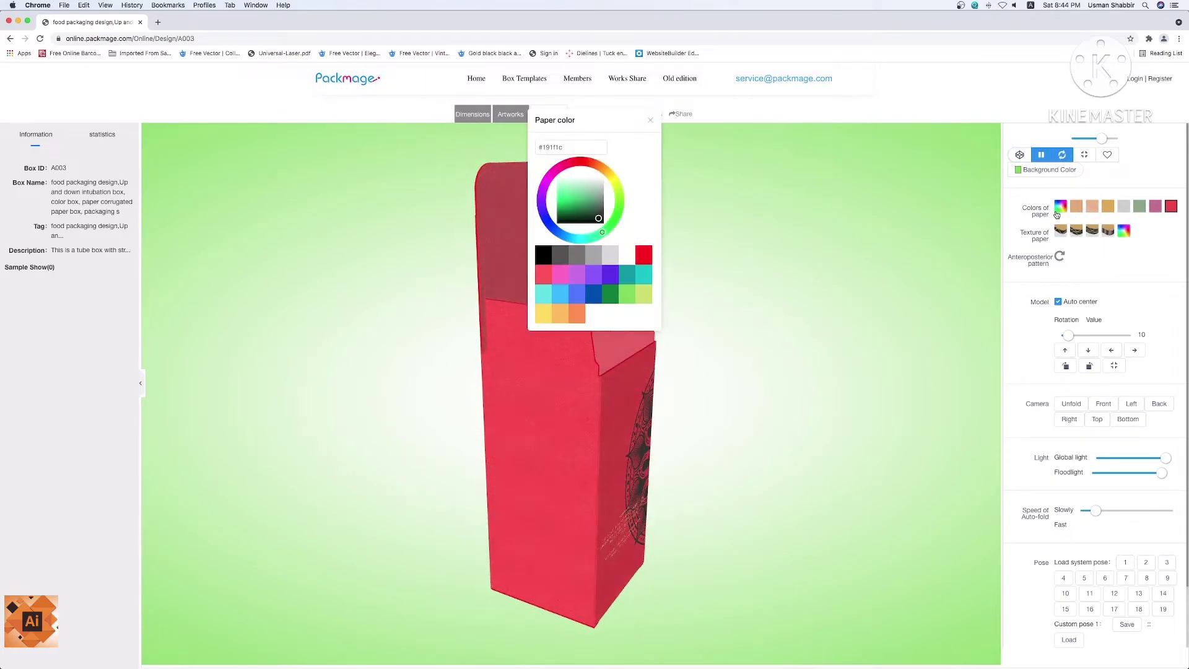
left_click(625, 292)
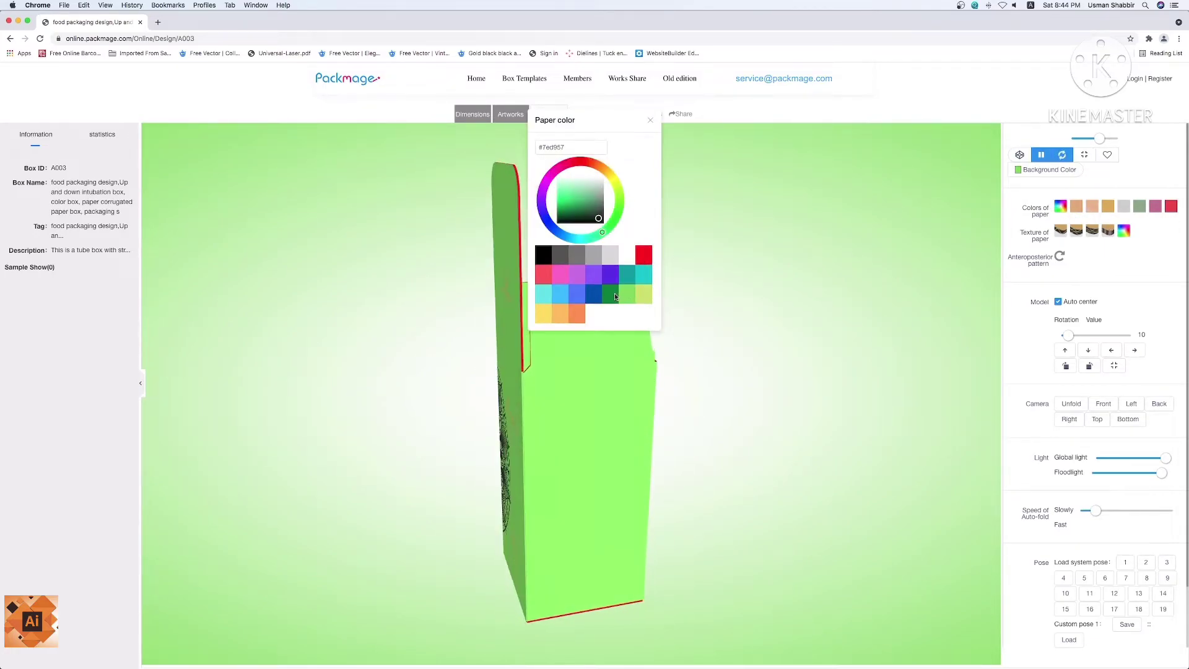
left_click(593, 295)
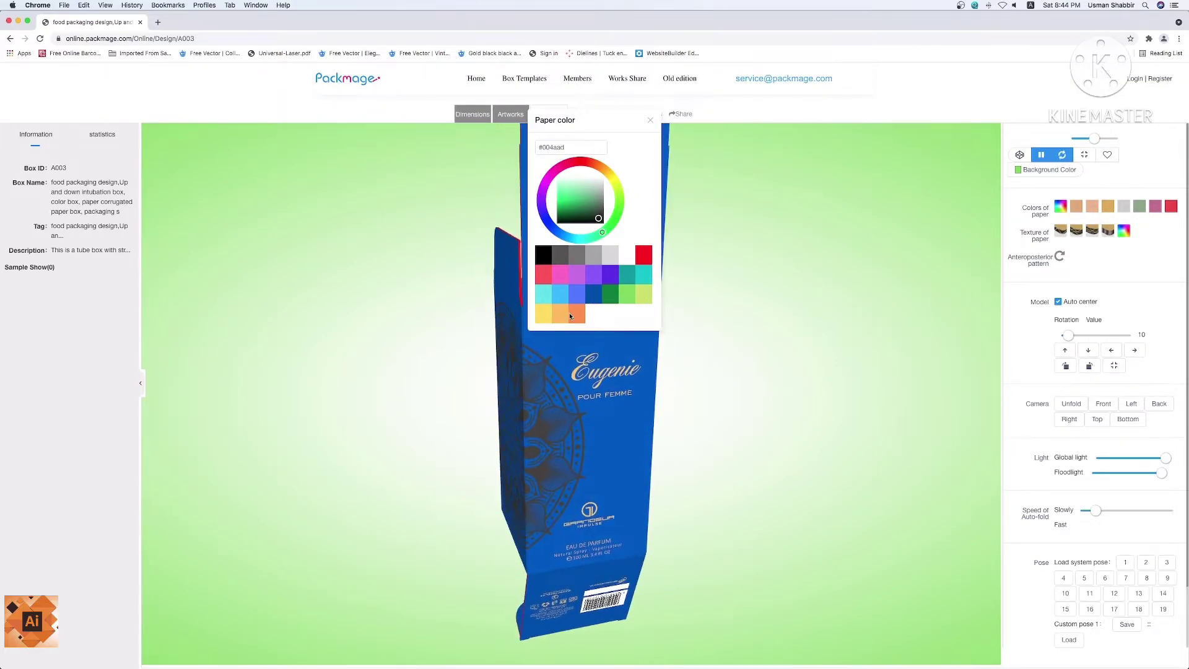
left_click(561, 296)
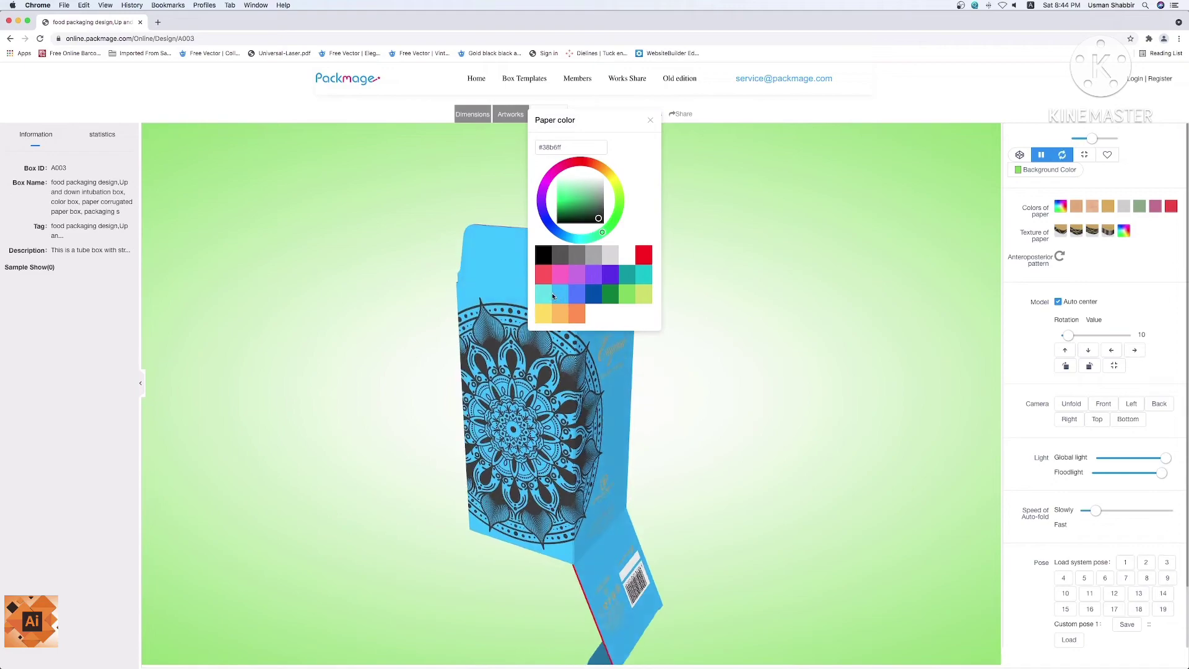
left_click(543, 295)
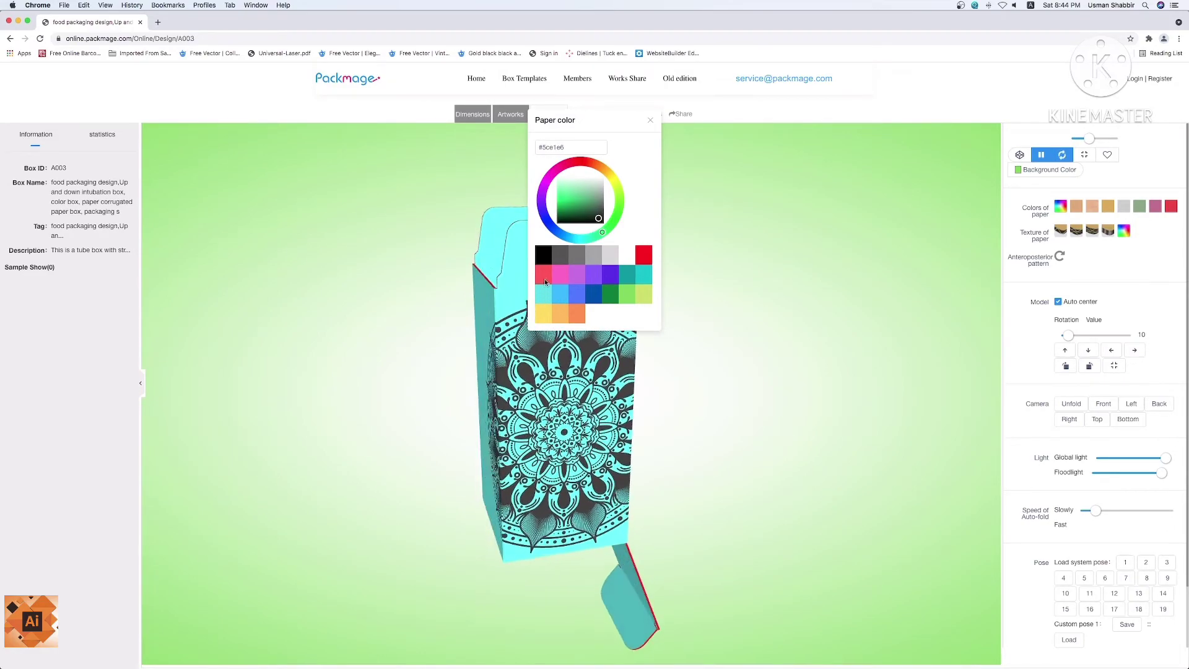
left_click(564, 254)
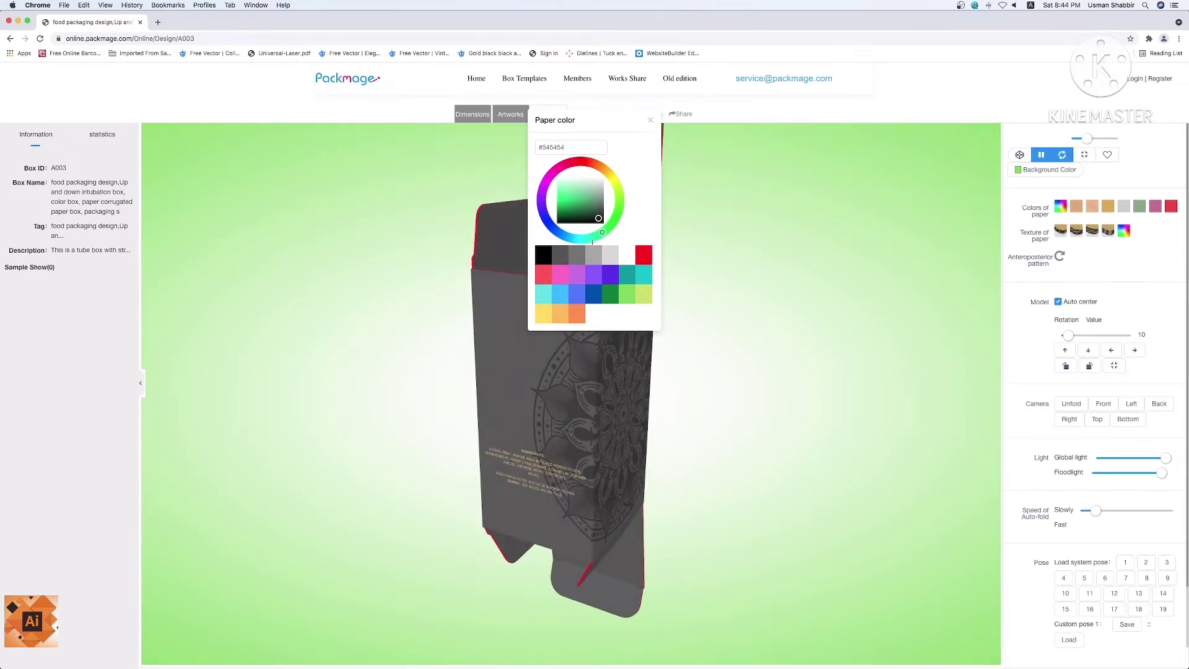
left_click(595, 218)
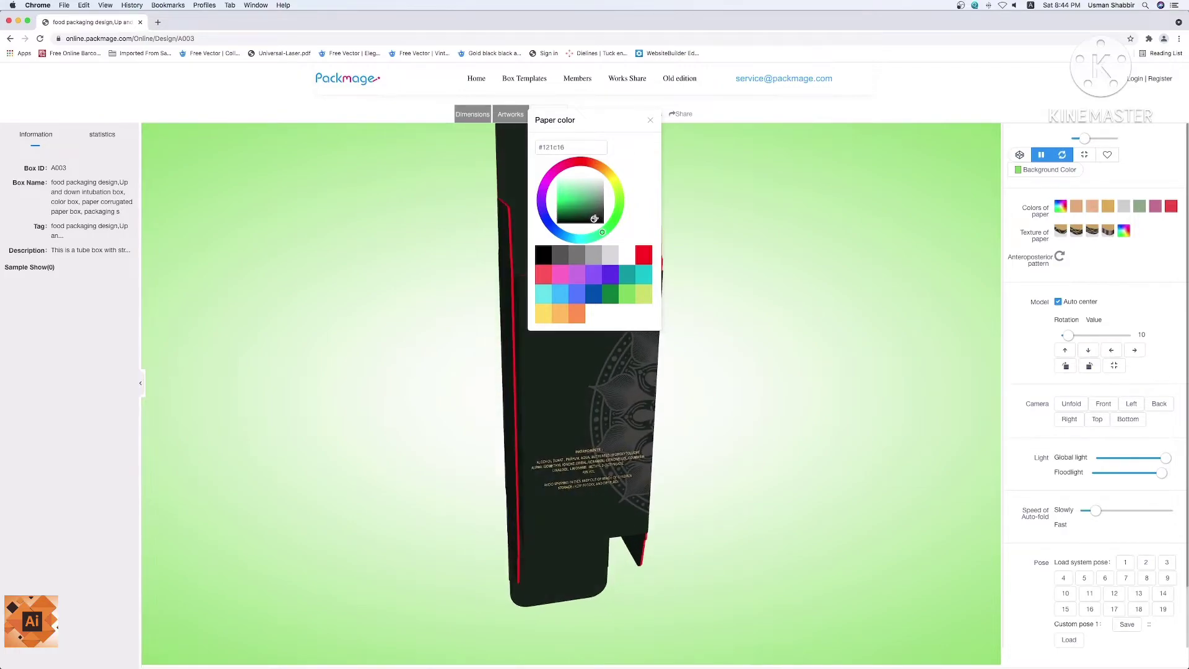
left_click_drag(596, 218, 597, 218)
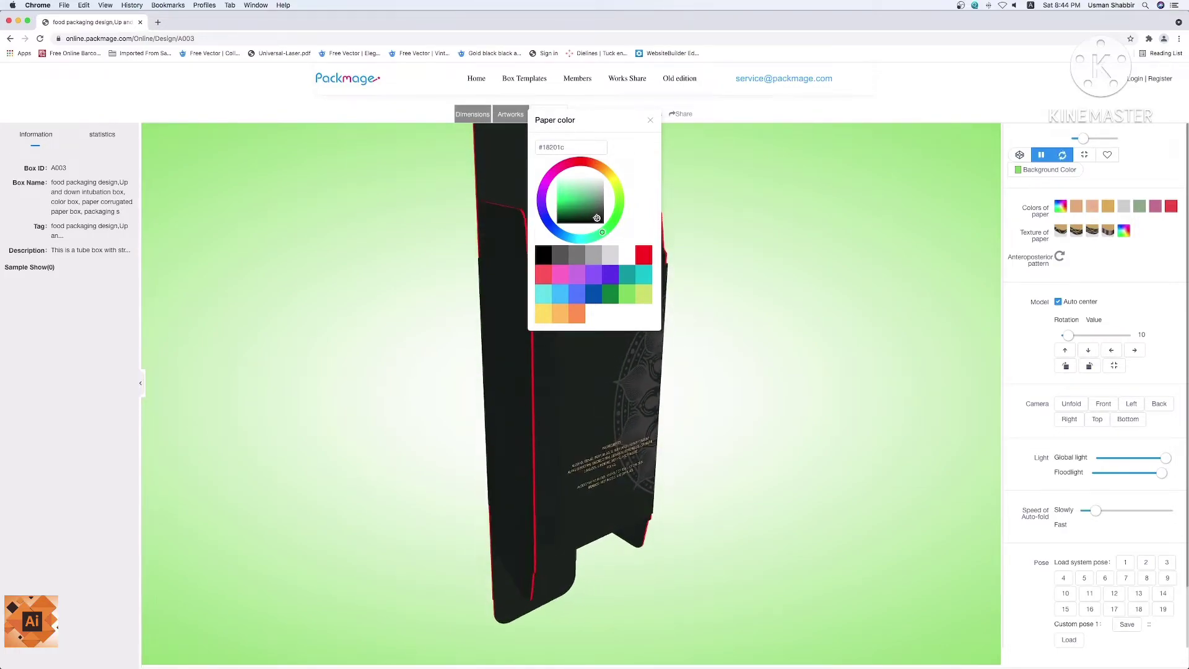
left_click(650, 119)
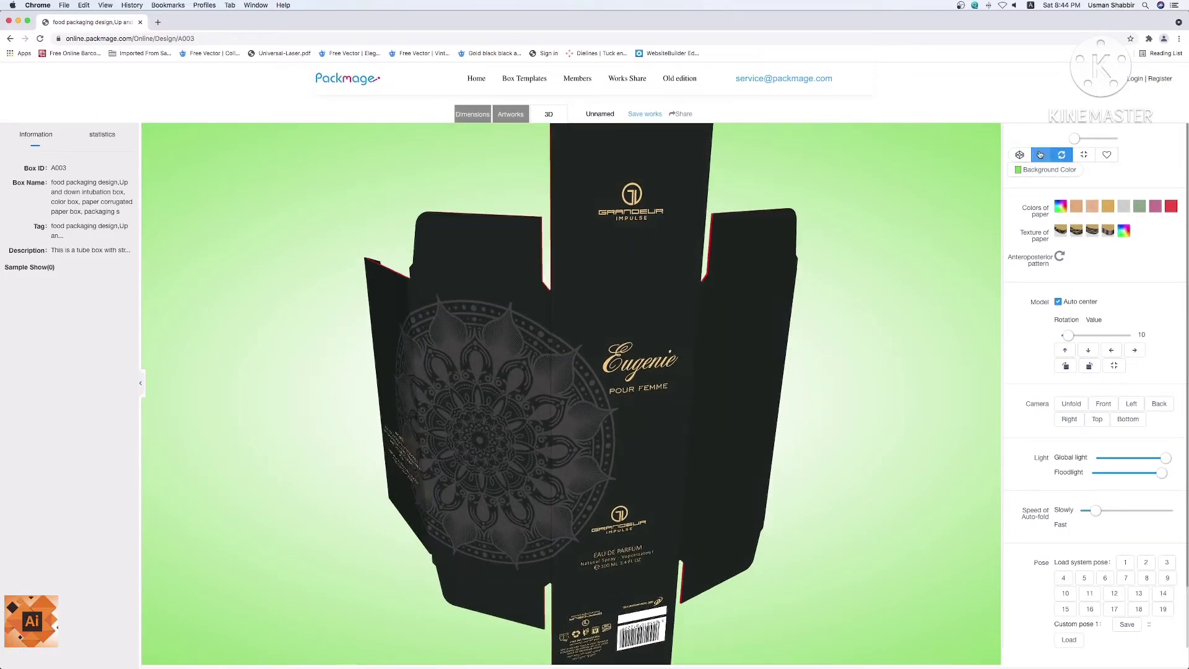
Stop rotation, fold the box fully closed with dark grey #545454 edges, and face the Eugenie front forward.
left_click(1063, 156)
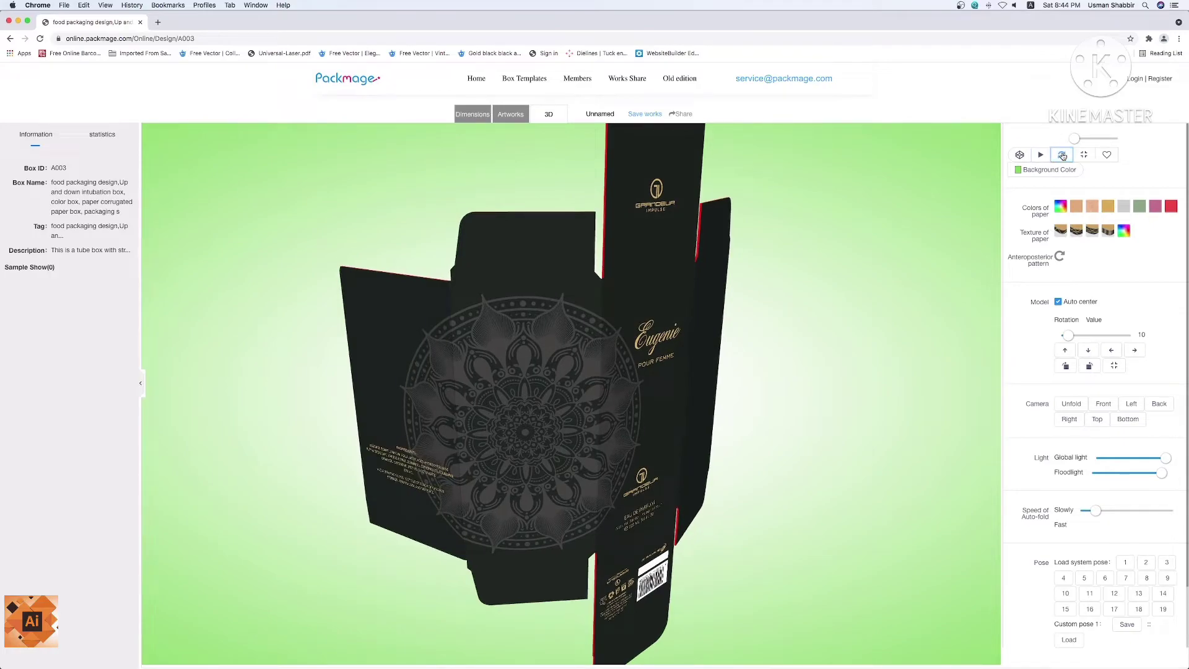
left_click_drag(1076, 141, 1153, 145)
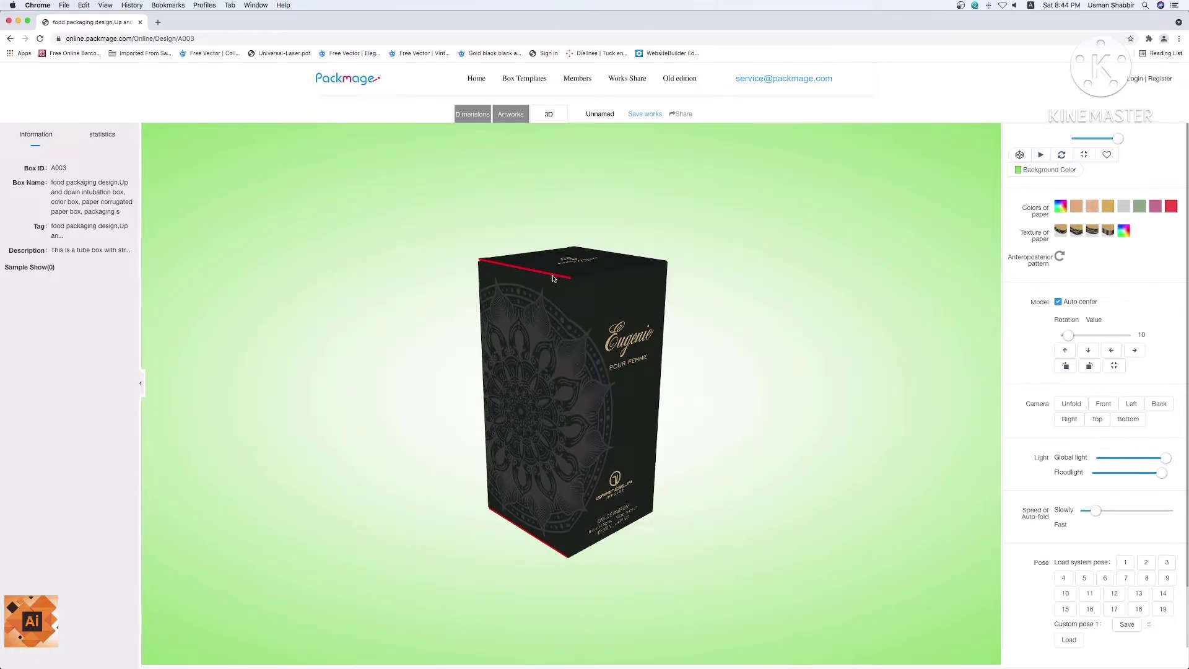
left_click(1125, 232)
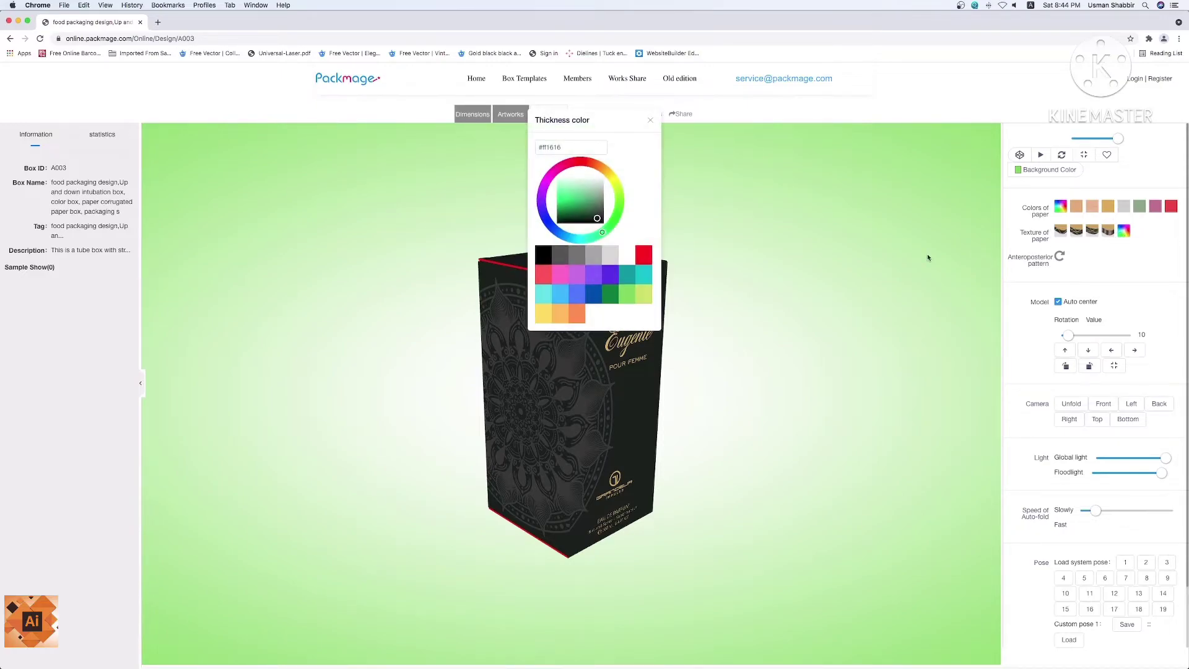
left_click(651, 120)
mouse_move(554, 404)
left_mouse_down()
mouse_move(583, 396)
mouse_move(448, 403)
left_mouse_up()
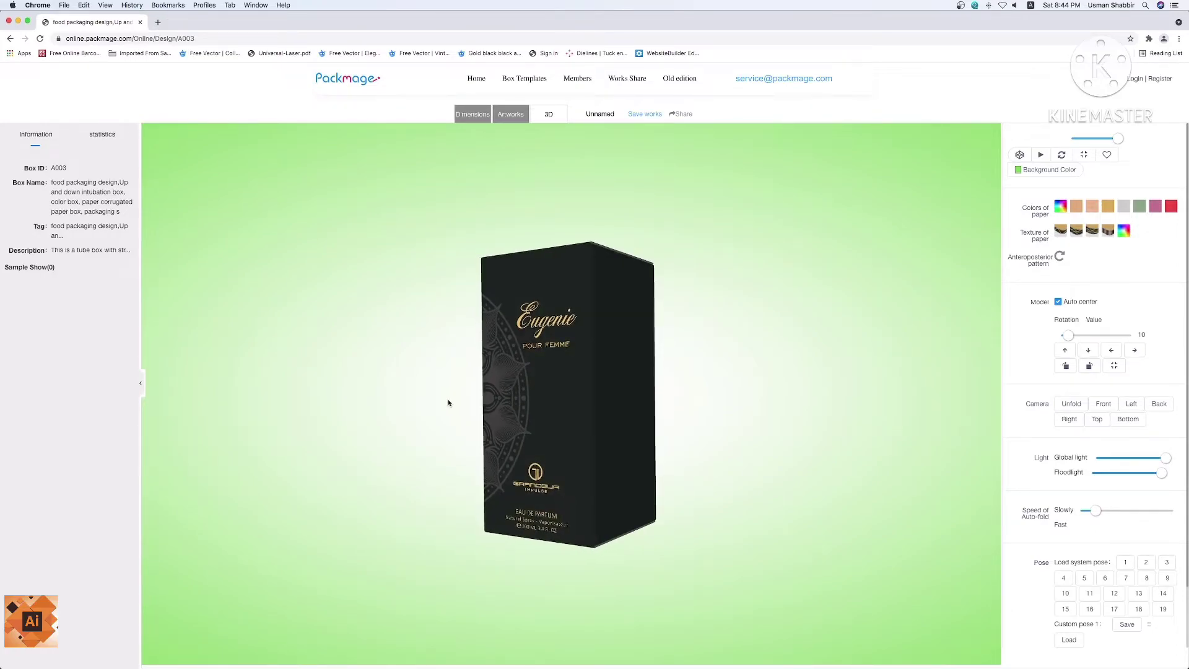
Cycle the closed box through the first preset system poses, starting from pose 1.
scroll(584, 369, "up", 3)
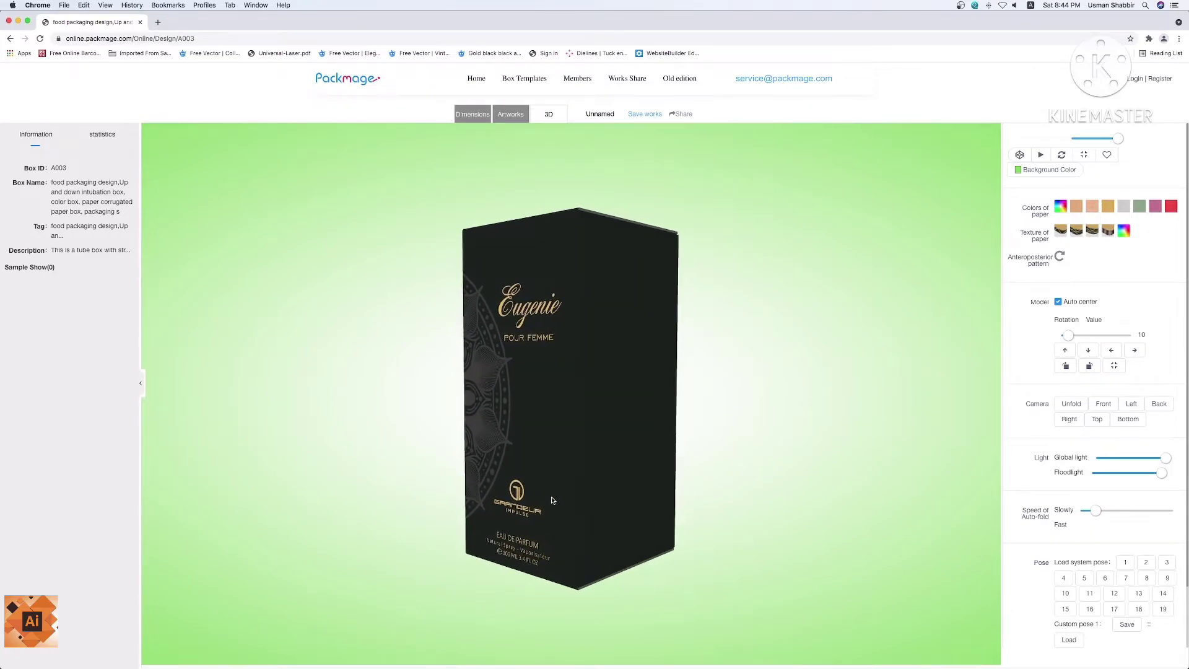
scroll(575, 445, "down", 2)
scroll(576, 427, "down", 1)
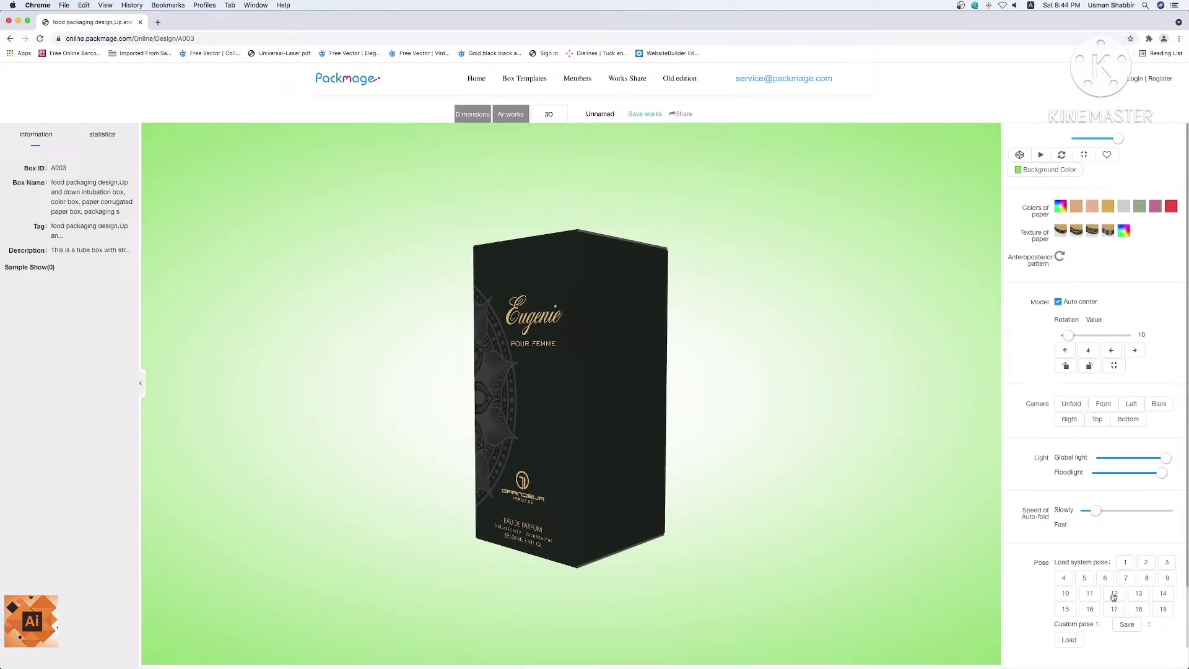
left_click(1126, 563)
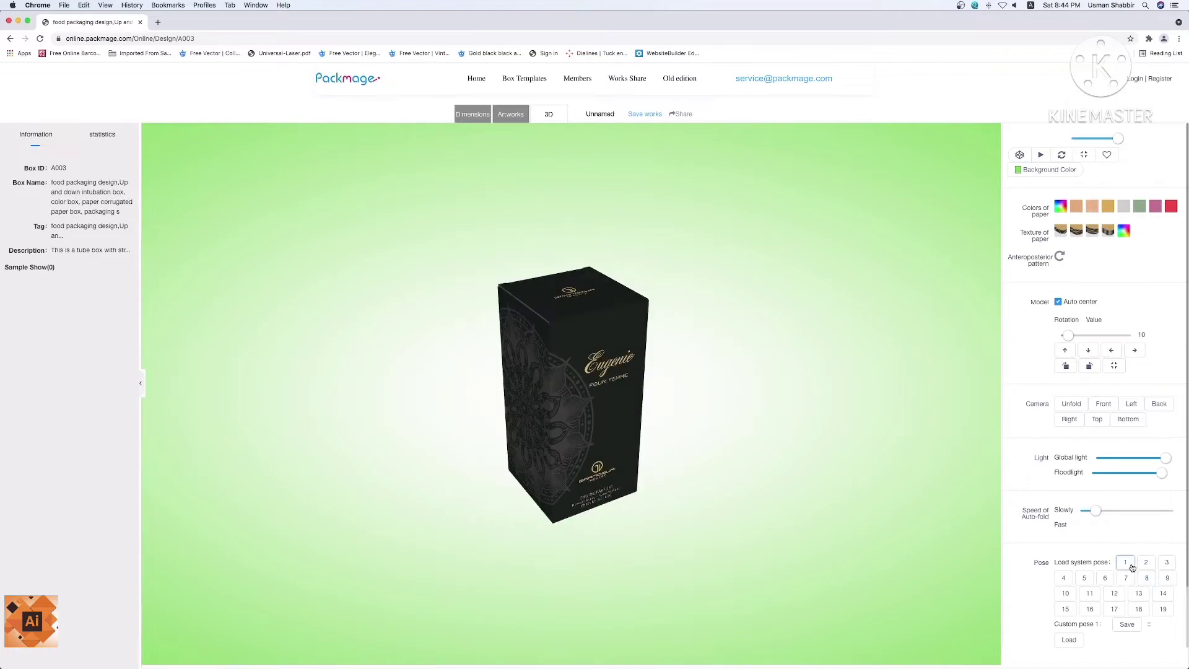
scroll(553, 514, "up", 2)
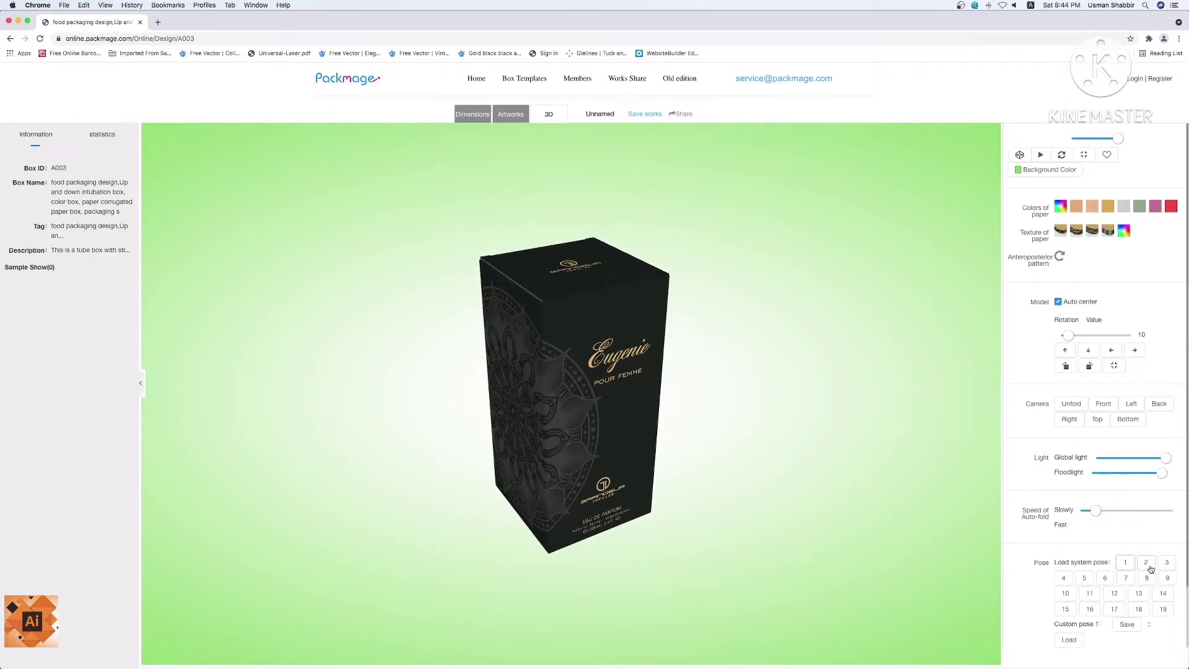
left_click(1155, 564)
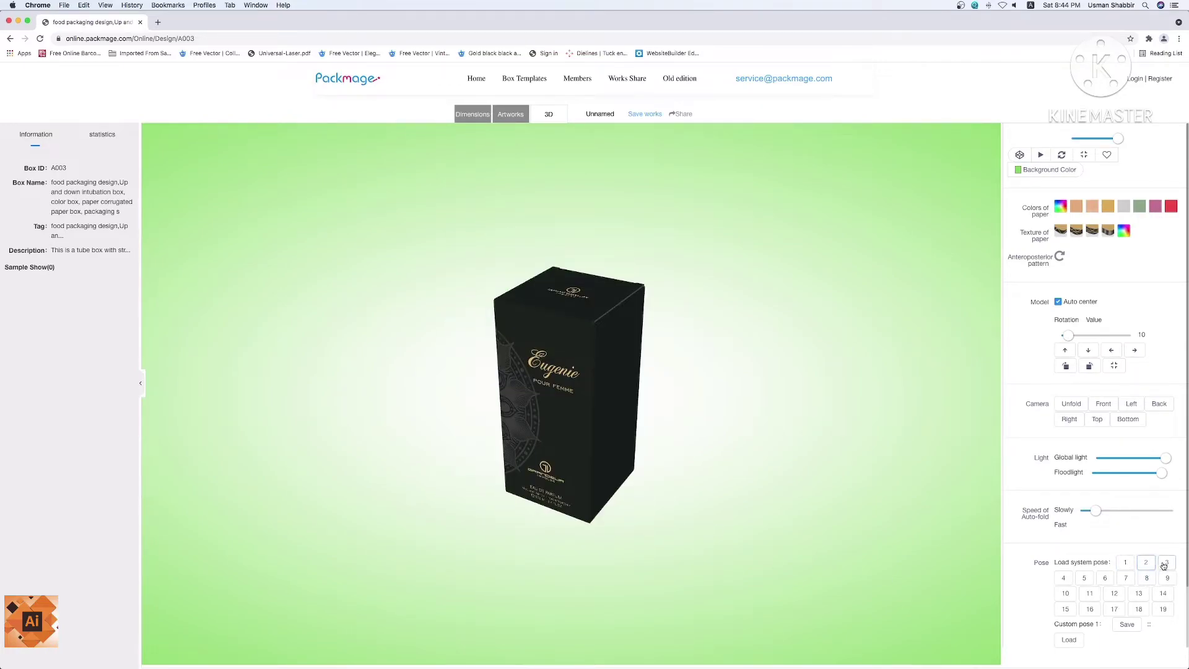
left_click(1063, 579)
left_click(1105, 581)
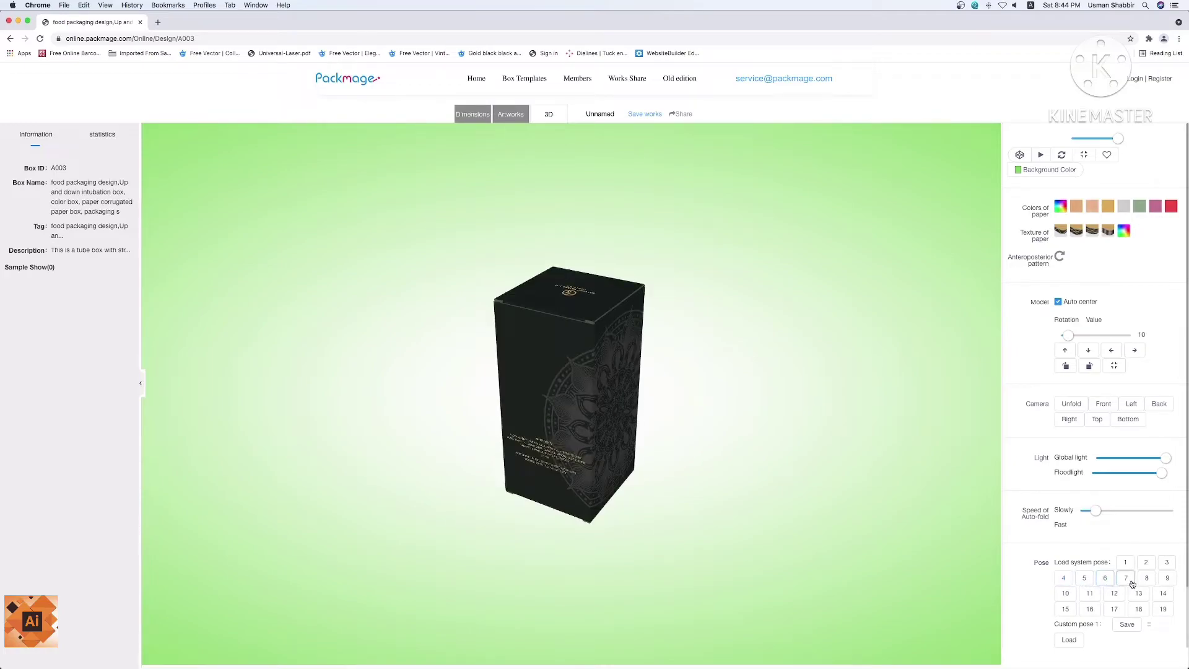
left_click(1131, 582)
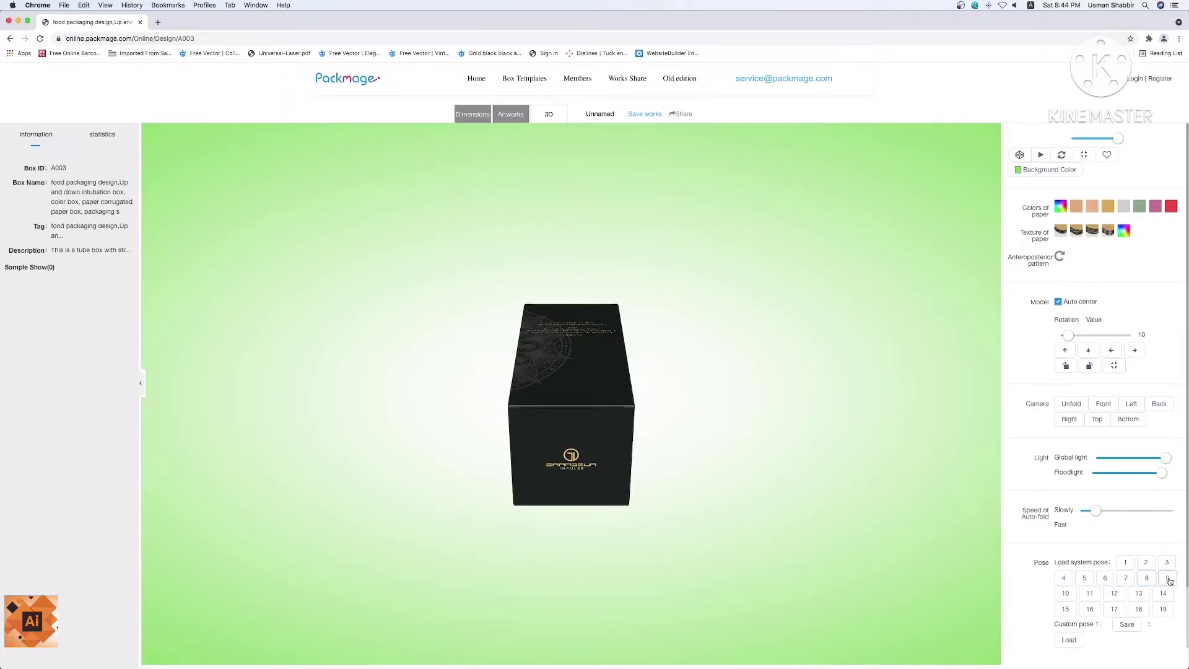
Continue through preset poses 9 to 19, ending with the box lying on its side.
left_click(1169, 579)
left_click(1067, 595)
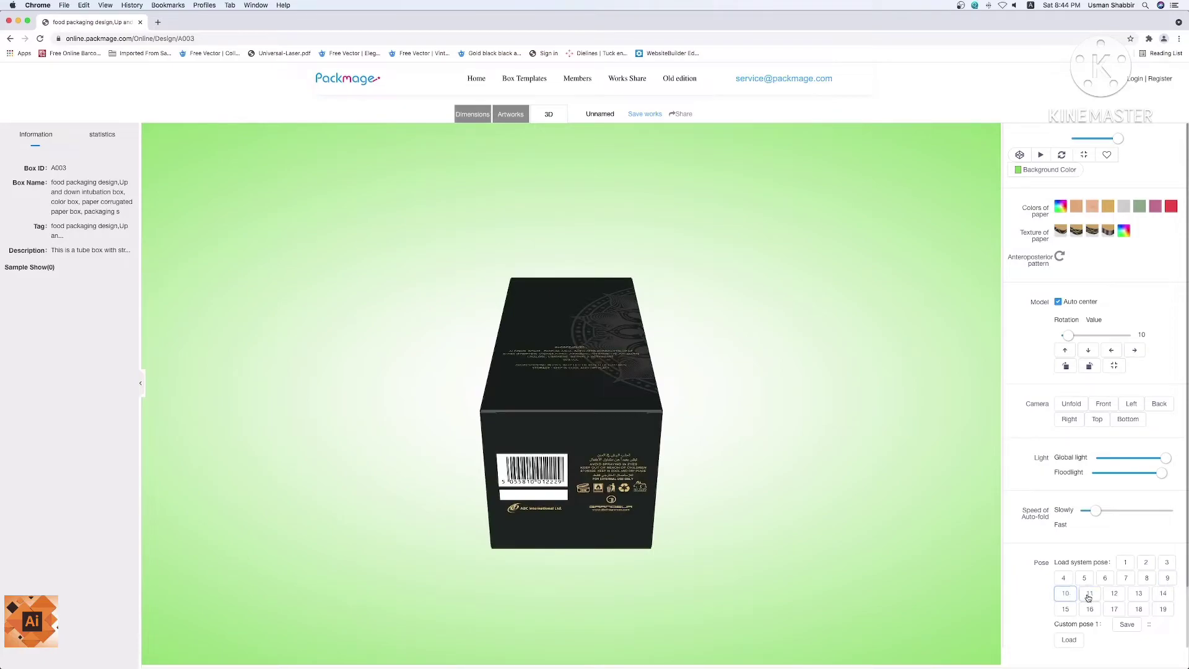
left_click(1089, 595)
left_click(1114, 595)
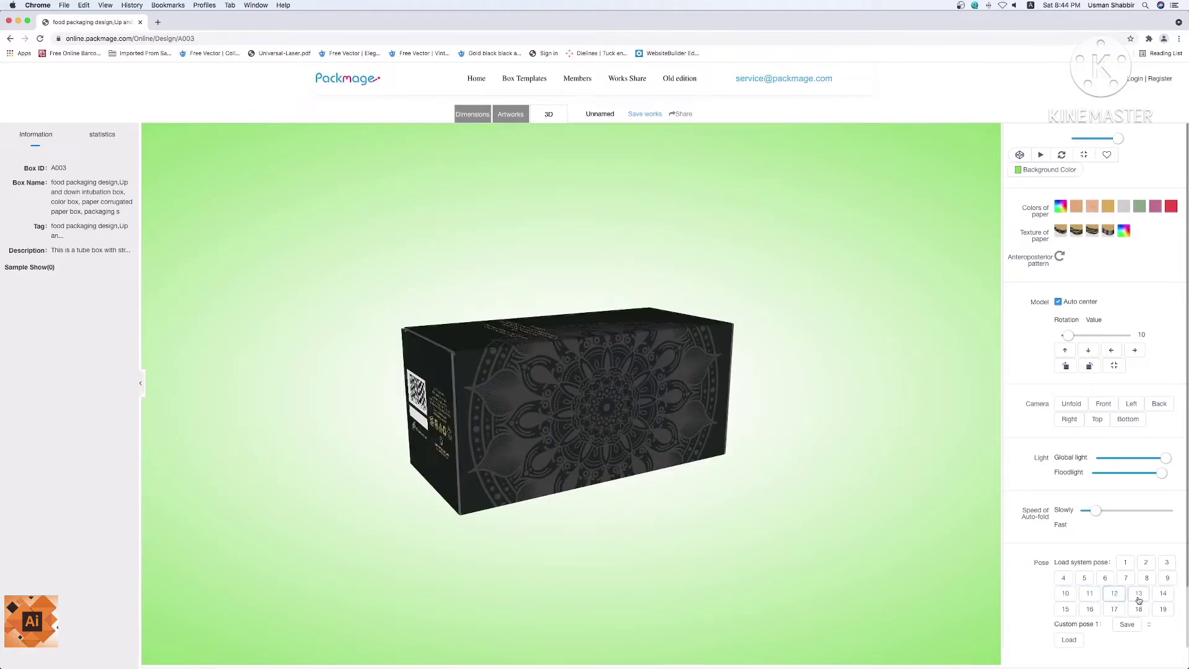
left_click(1138, 598)
left_click(1159, 596)
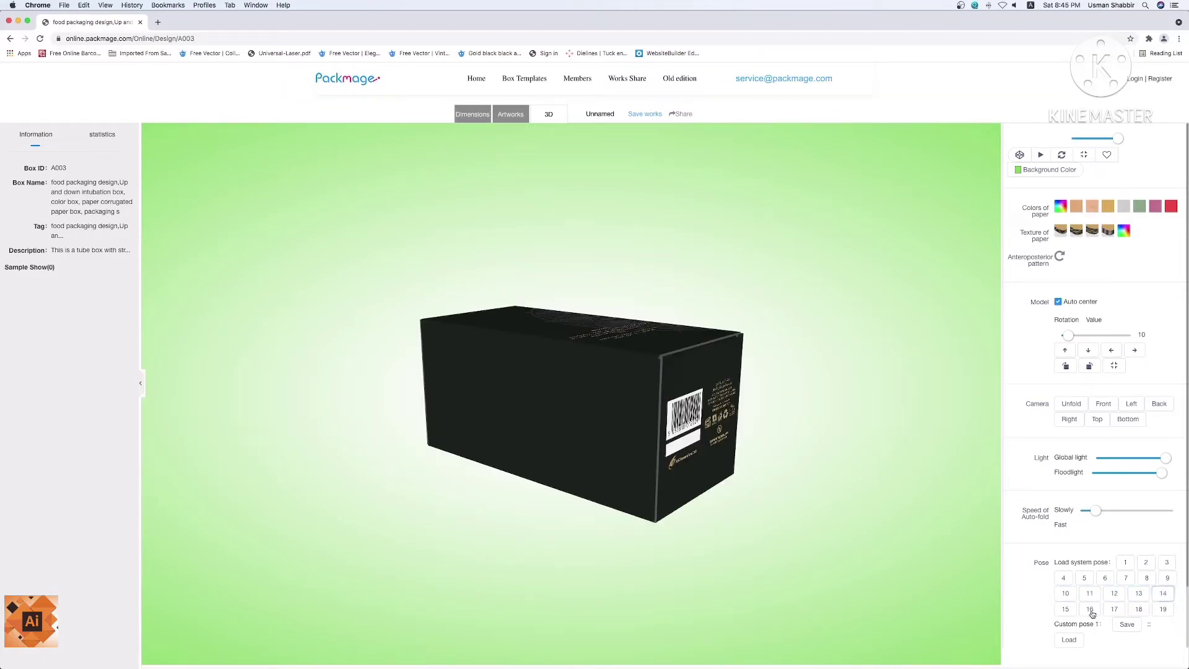
left_click(1090, 610)
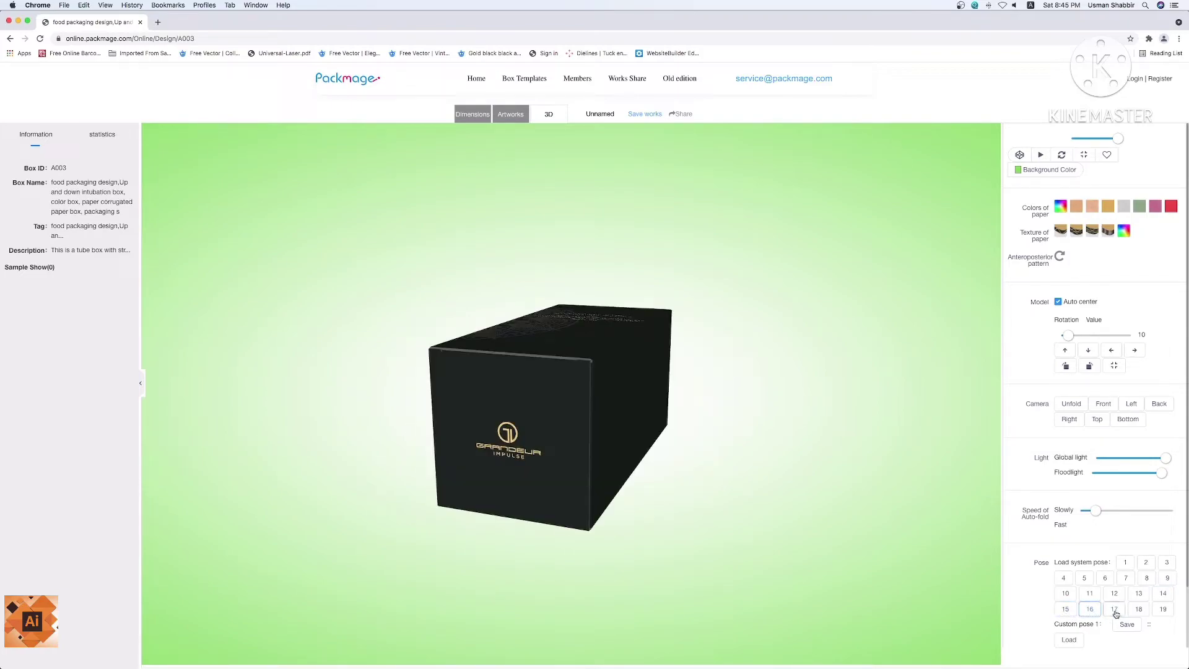
left_click(1114, 610)
left_click(1153, 612)
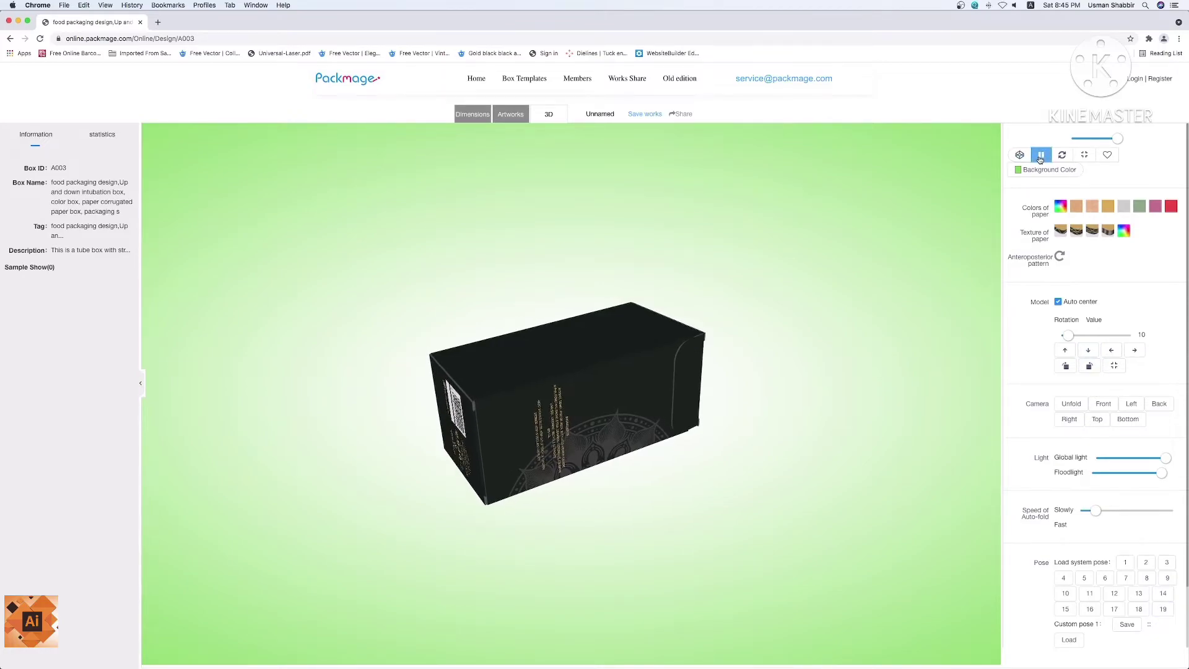
Toggle auto-rotate, reset to the front view, restart rotation, and bring up Background Color settings.
left_click(1058, 156)
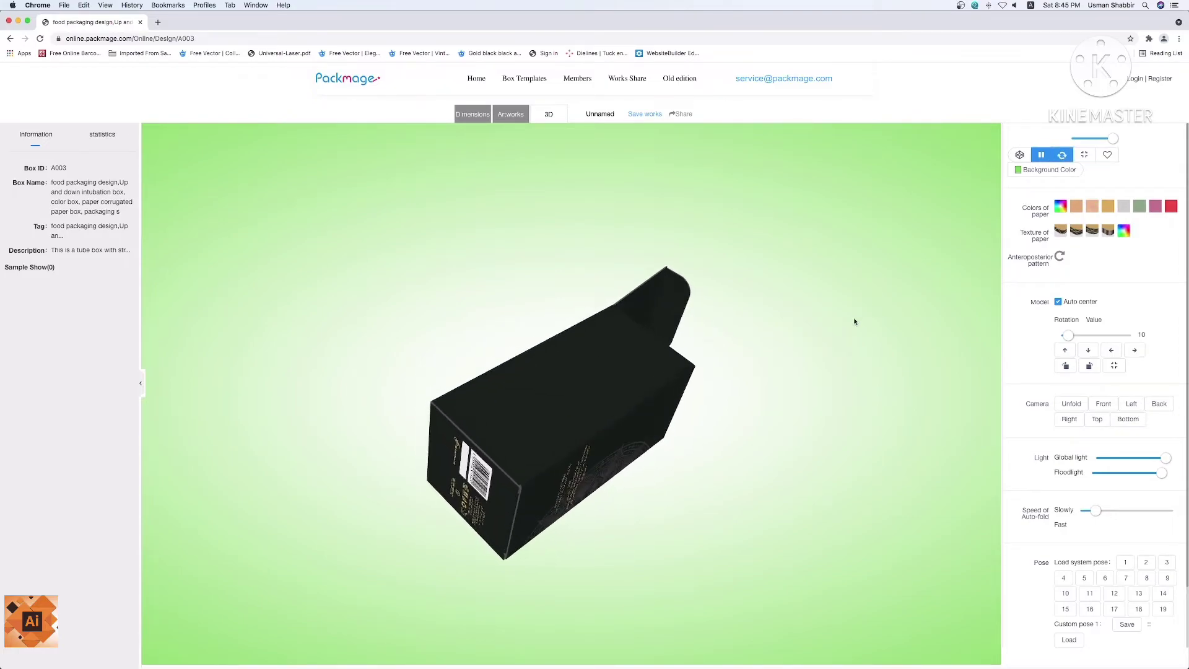
left_click(1048, 160)
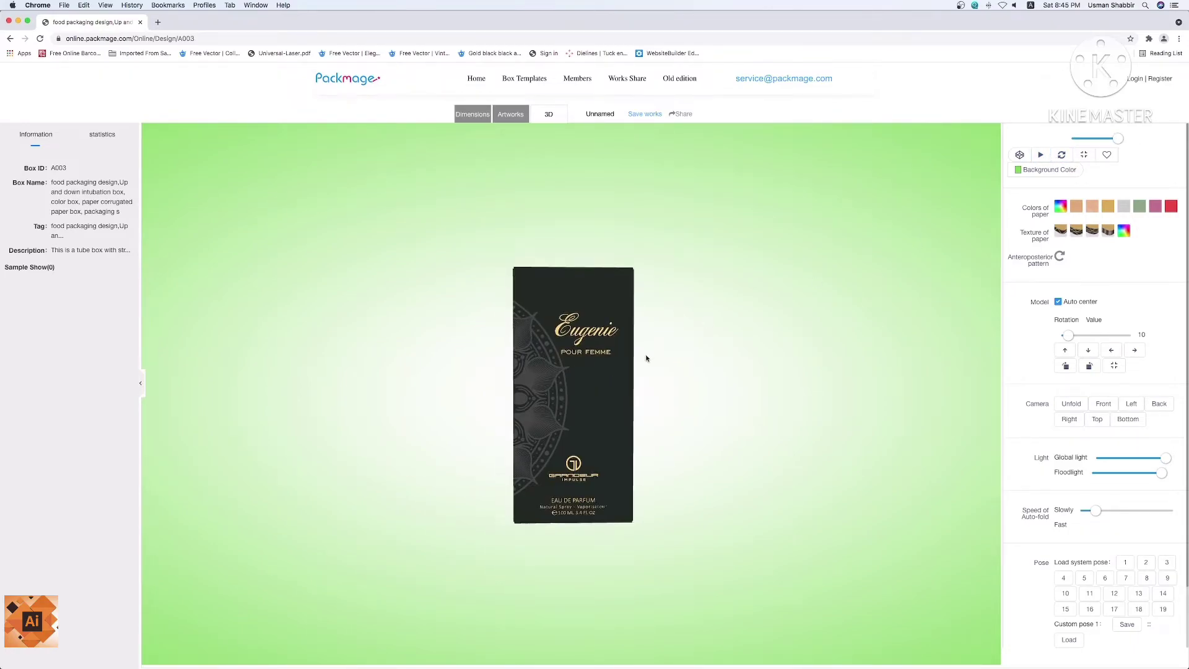
left_click(1063, 157)
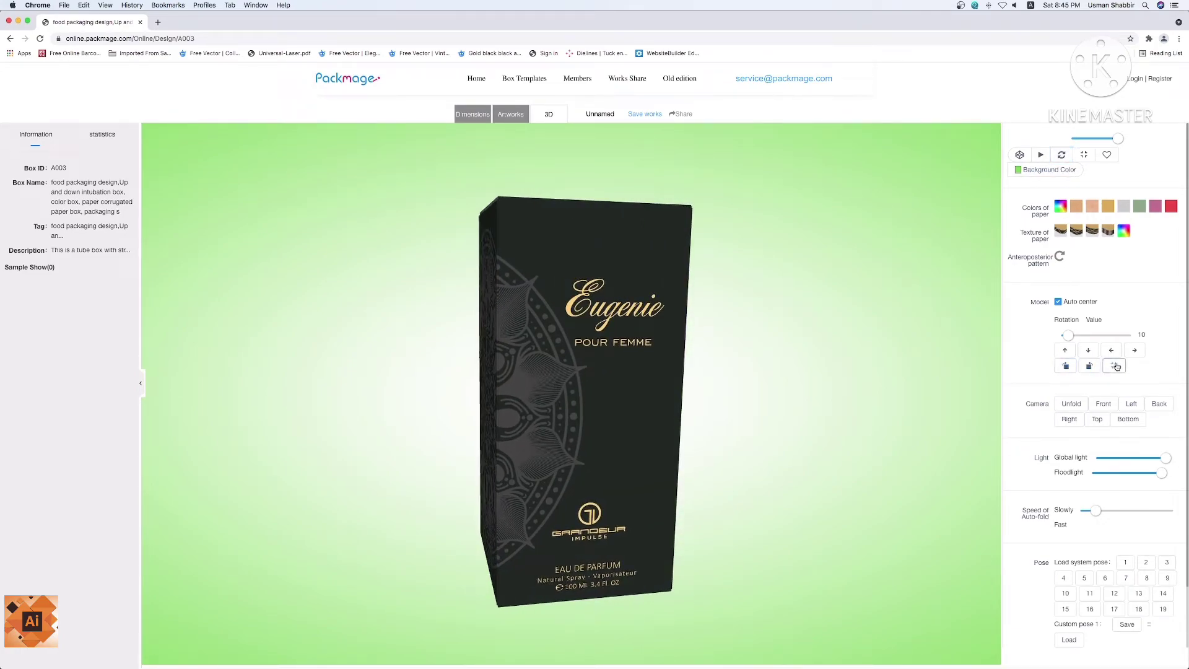
left_click(1116, 366)
left_click(1062, 155)
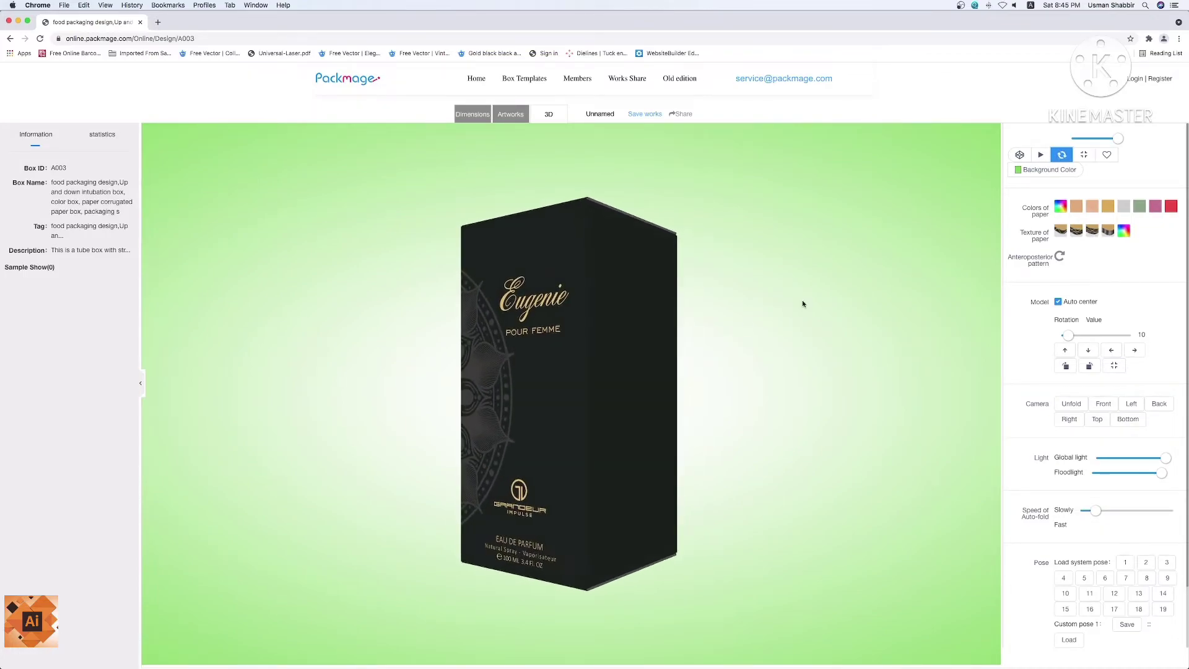
left_click(1047, 170)
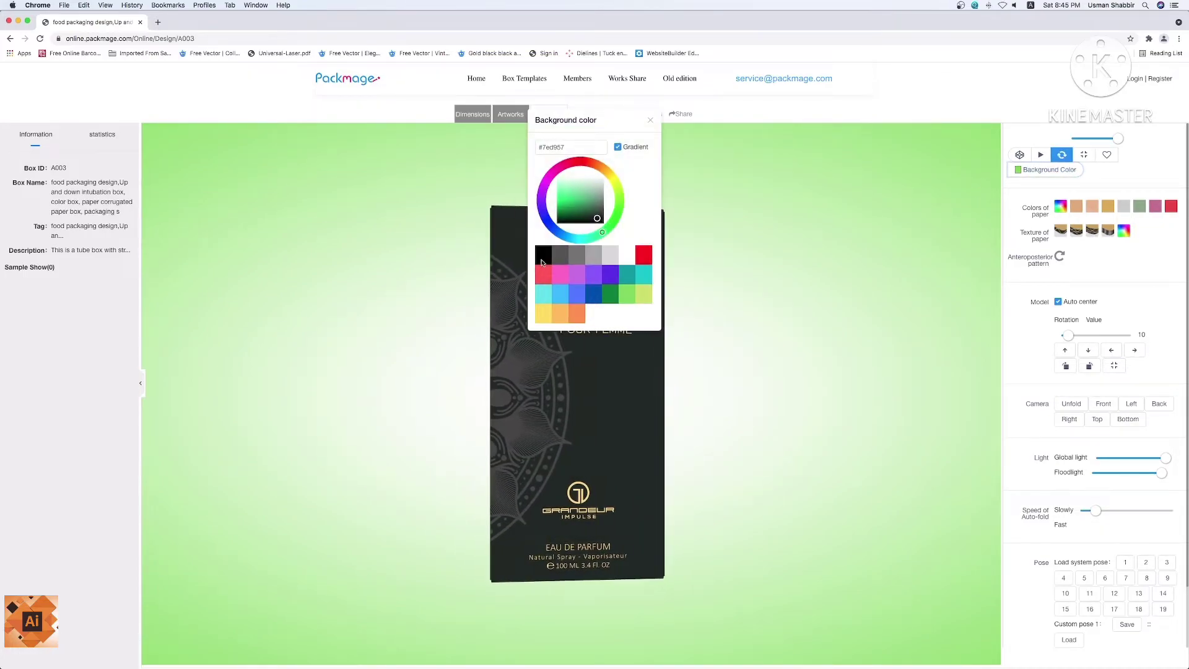
Pick a different background swatch, then unfold the box to show its inside.
left_click(543, 254)
left_click(650, 120)
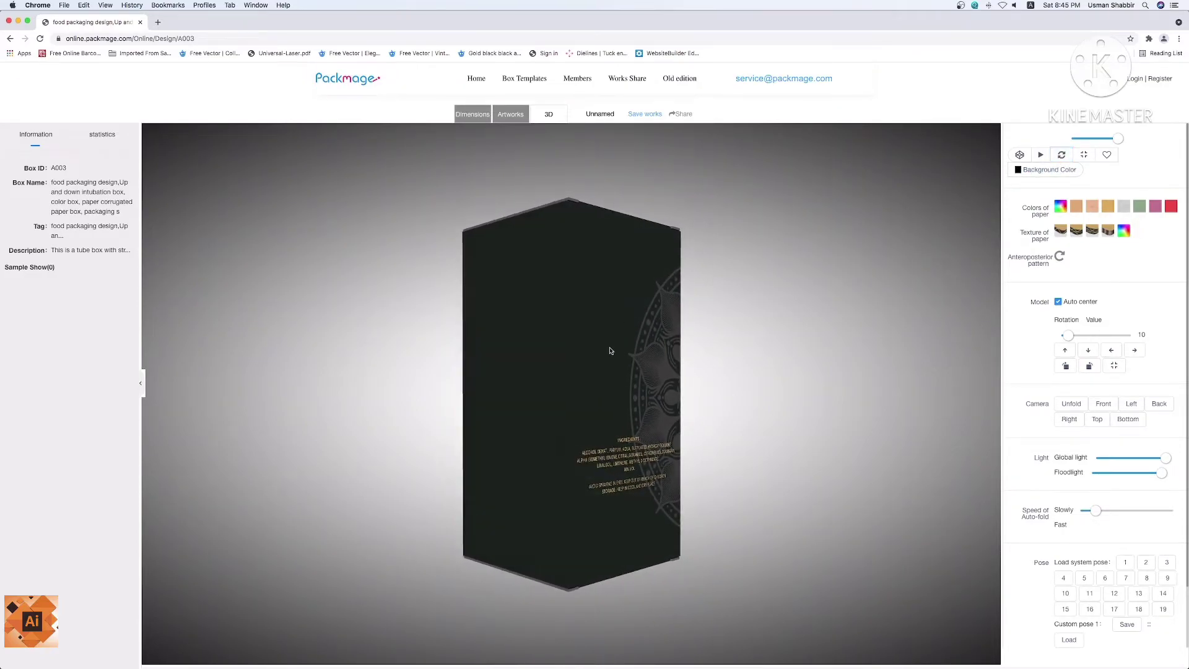
left_click_drag(608, 347, 590, 348)
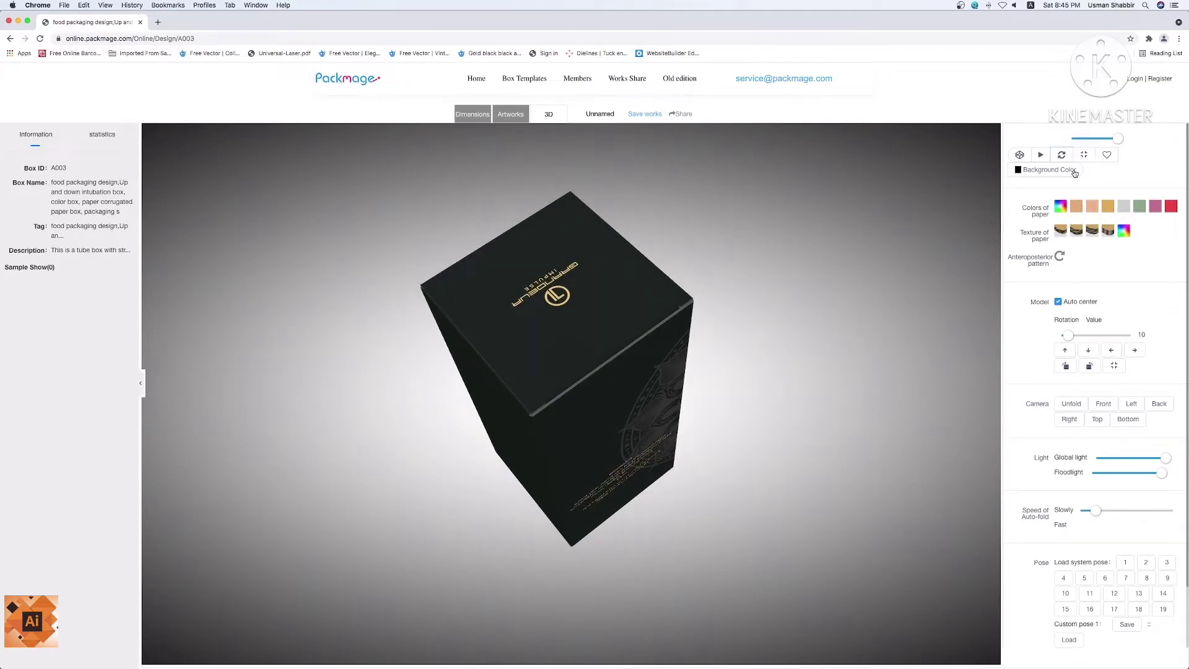
left_click(1106, 143)
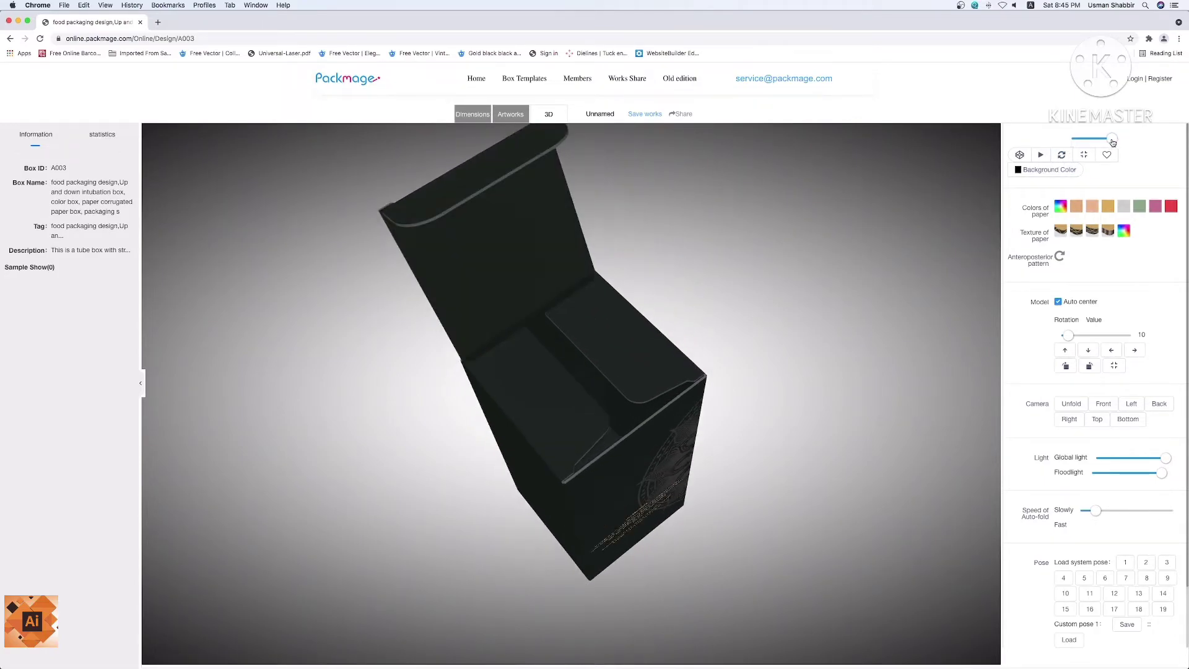
left_click_drag(582, 497, 657, 418)
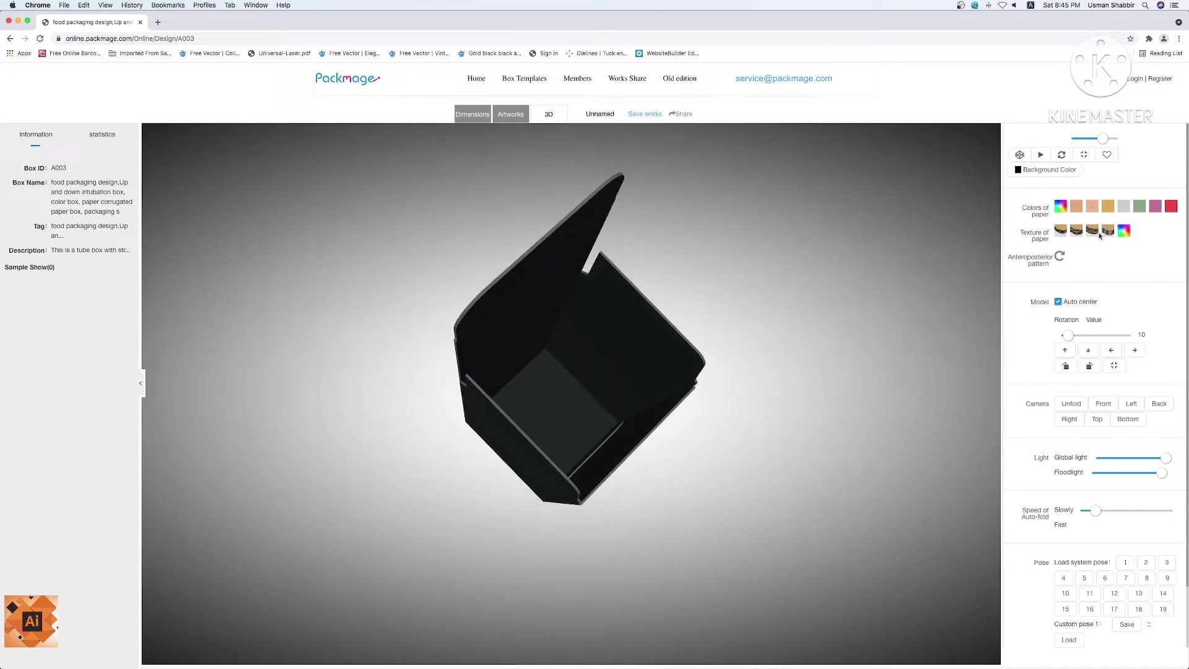
Try kraft brown paper, then switch to pink and brighten it to #f577ef.
left_click(1108, 208)
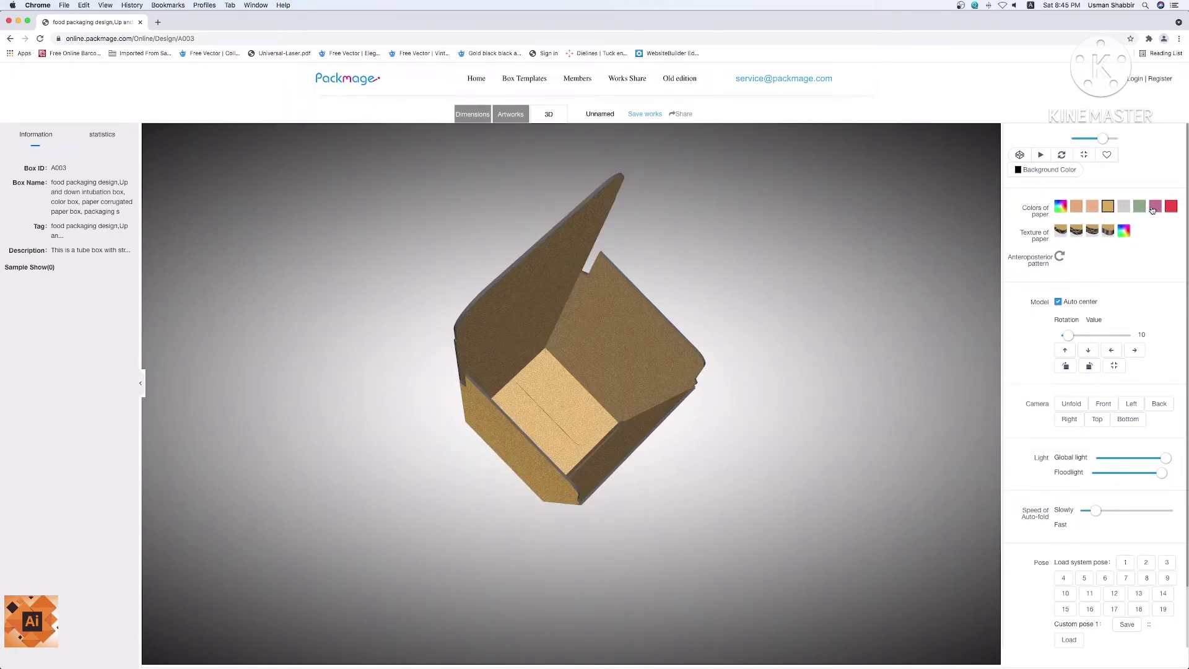
left_click(1154, 209)
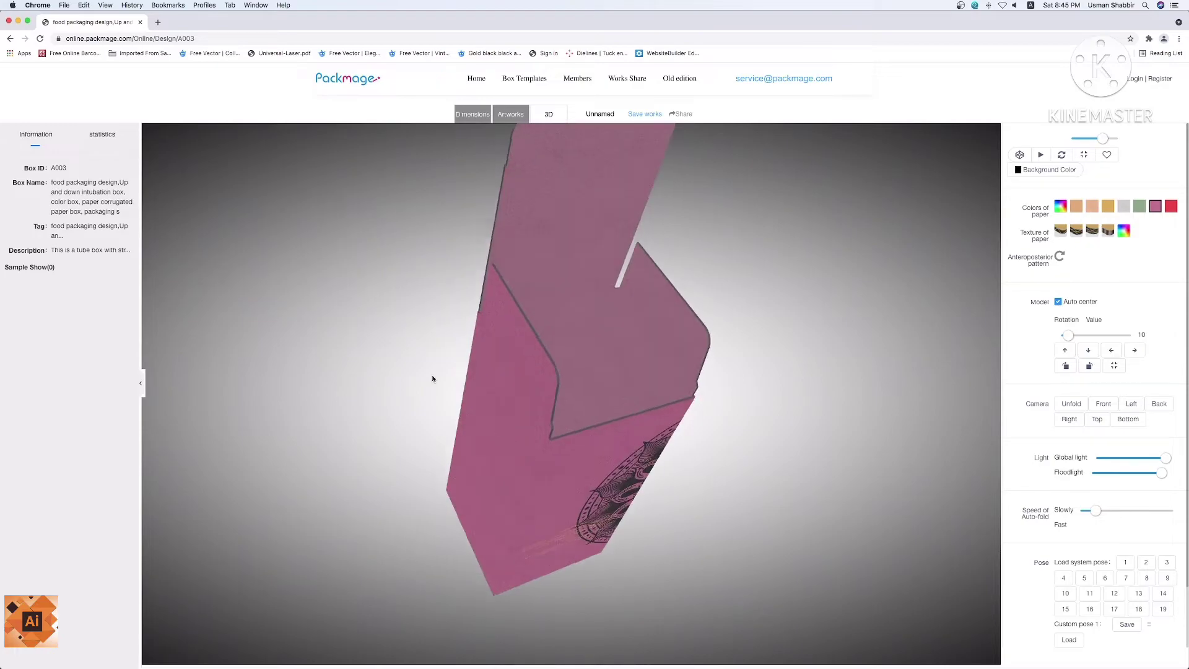
mouse_move(433, 377)
left_mouse_down()
mouse_move(604, 529)
mouse_move(608, 485)
mouse_move(407, 401)
left_mouse_up()
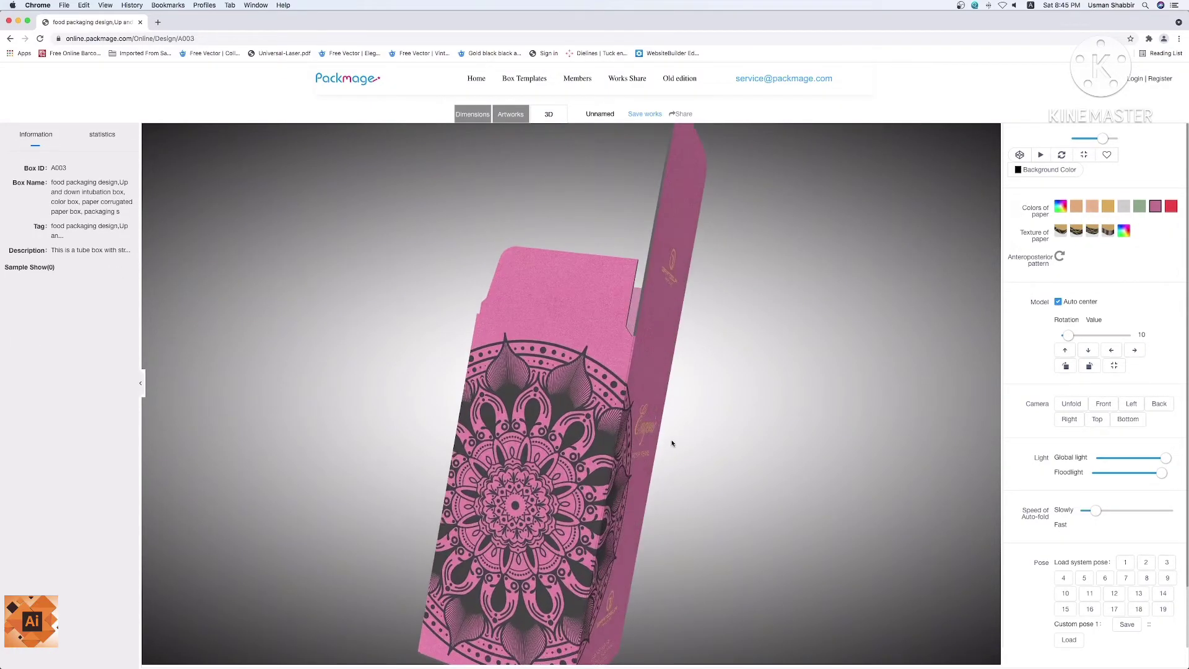
left_click_drag(671, 443, 393, 374)
left_click(1060, 207)
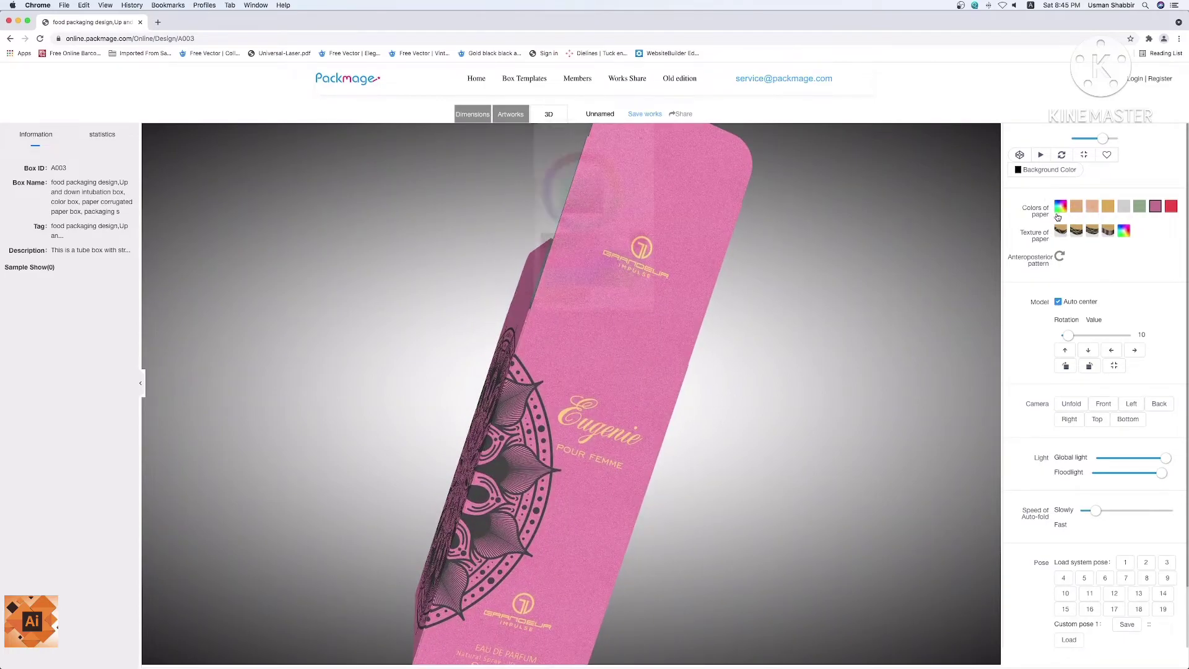
mouse_move(596, 219)
left_mouse_down()
mouse_move(592, 187)
mouse_move(548, 178)
mouse_move(562, 189)
left_mouse_up()
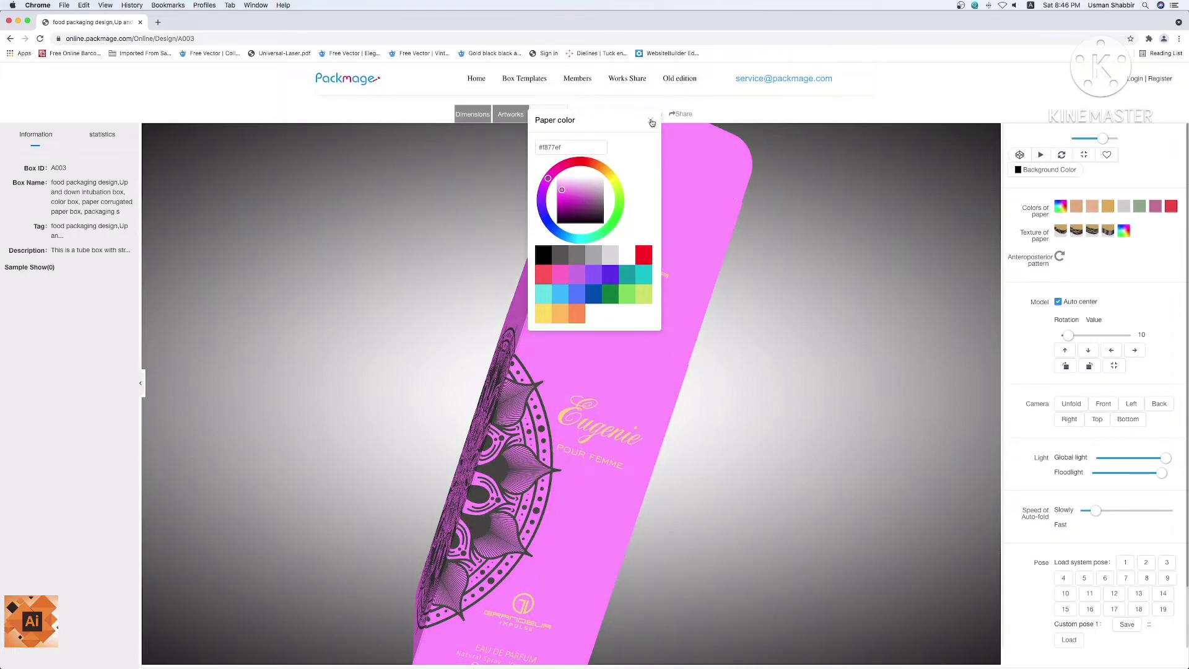
Try yellow #ffde59 paper, then fold the box closed facing front and auto-rotate it.
left_click(652, 122)
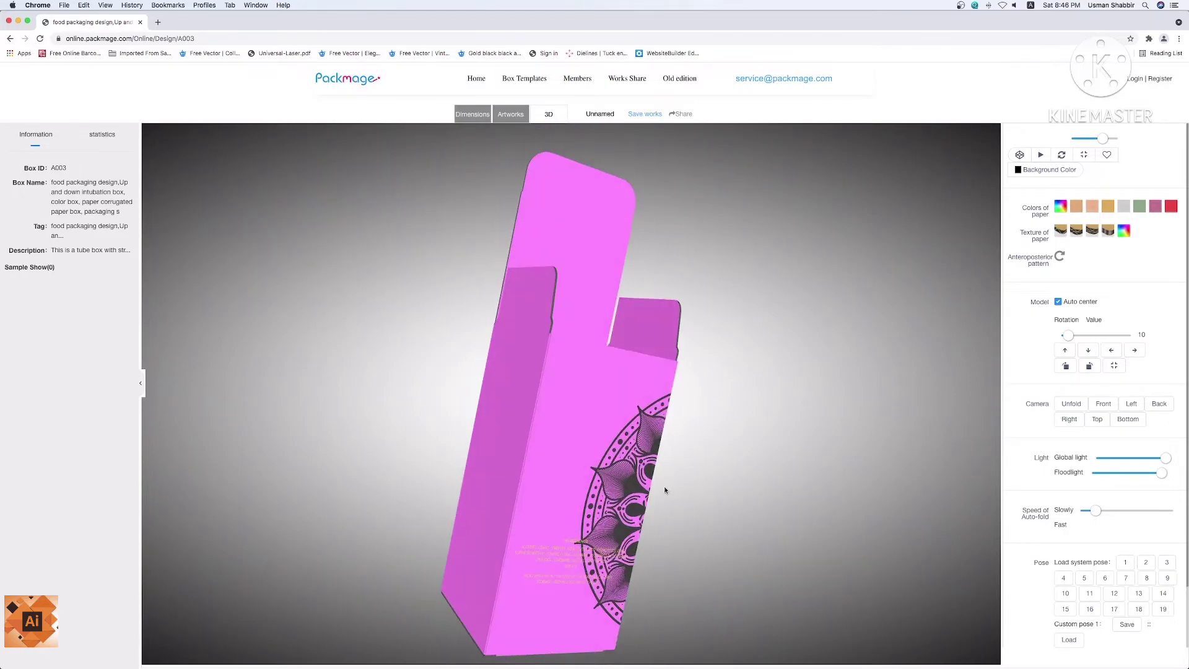
mouse_move(665, 489)
left_mouse_down()
mouse_move(604, 347)
mouse_move(493, 207)
left_mouse_up()
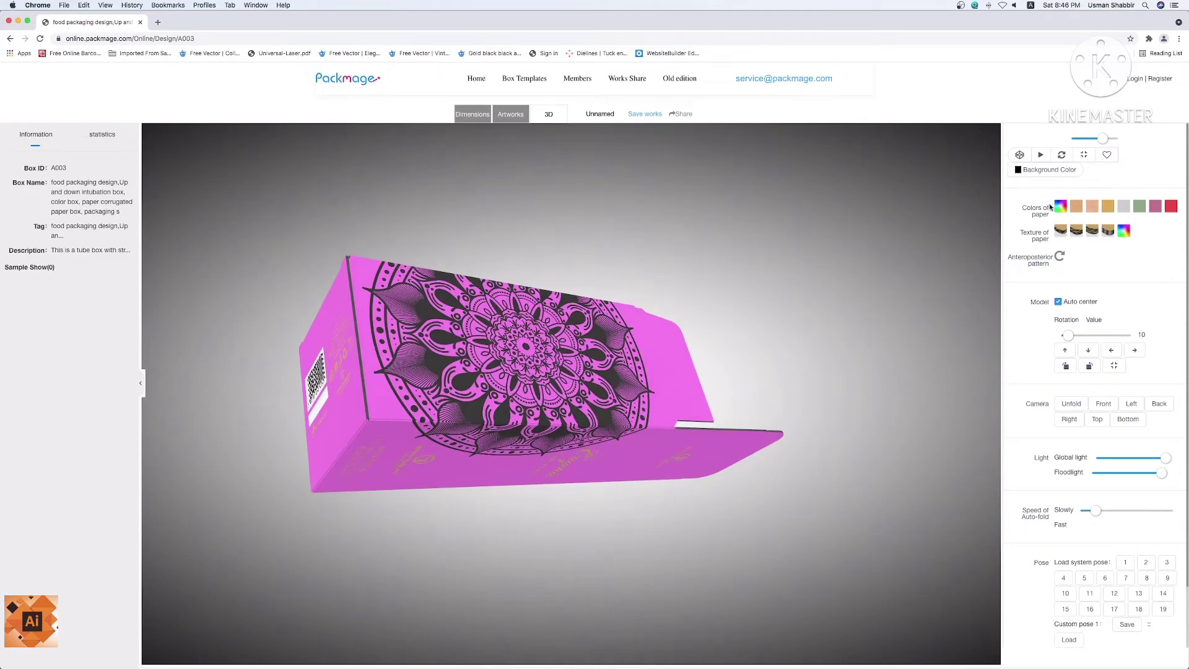
left_click(1057, 206)
left_click(542, 315)
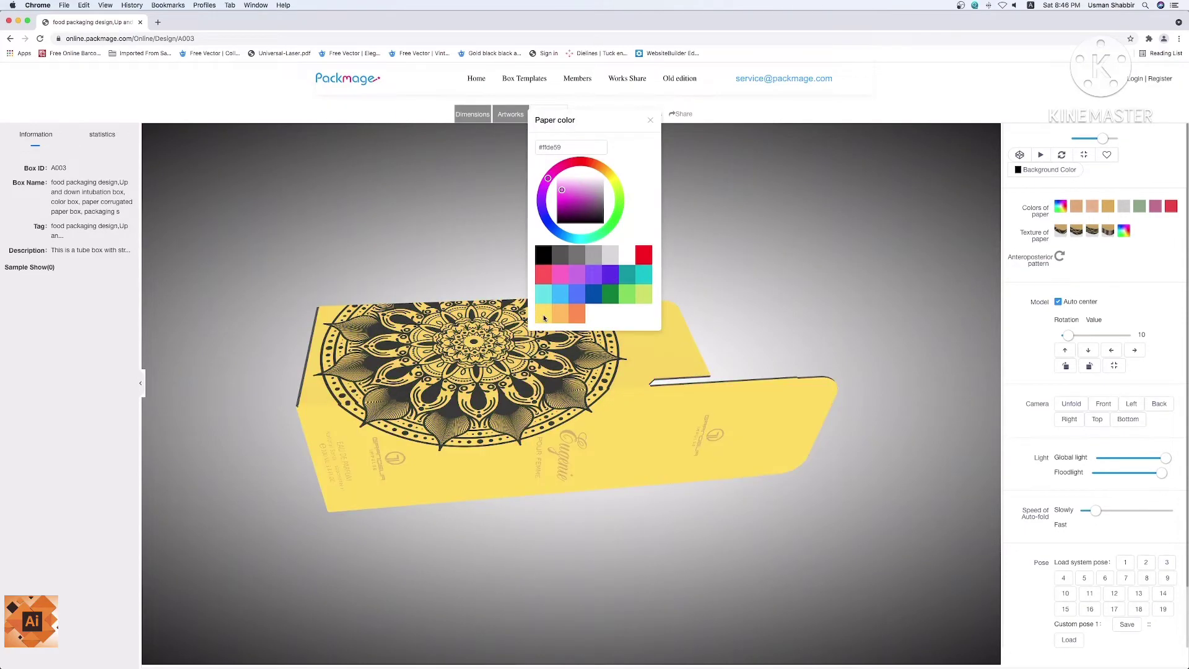
left_click(650, 120)
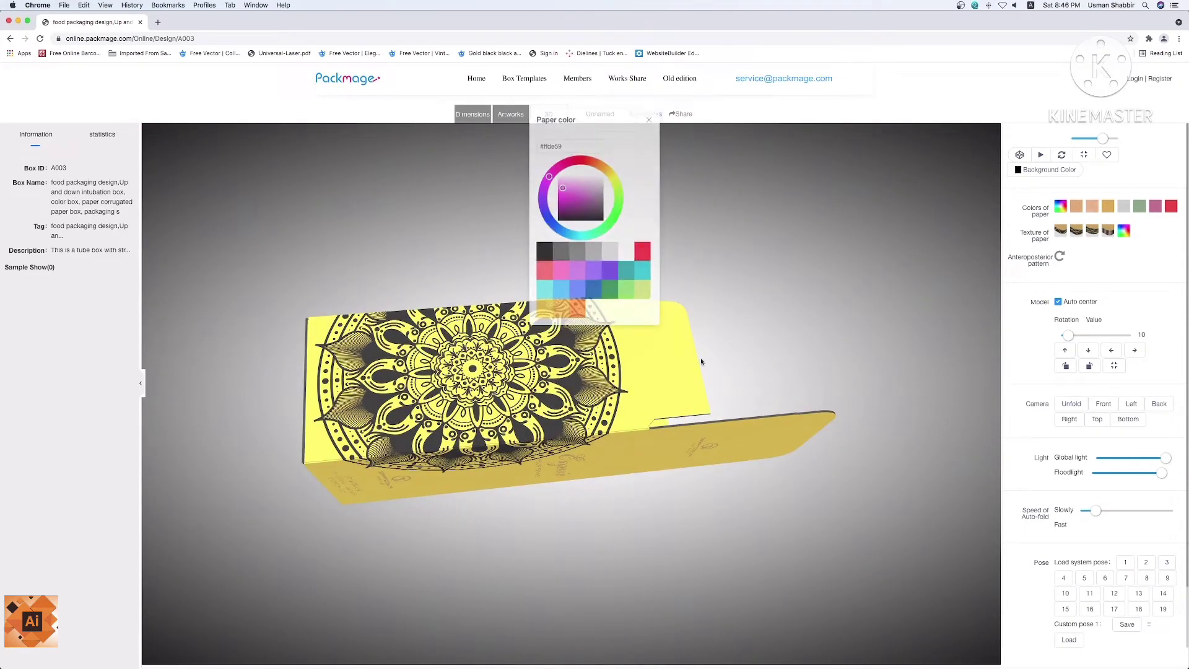
mouse_move(700, 358)
left_mouse_down()
mouse_move(580, 547)
mouse_move(529, 459)
mouse_move(614, 551)
left_mouse_up()
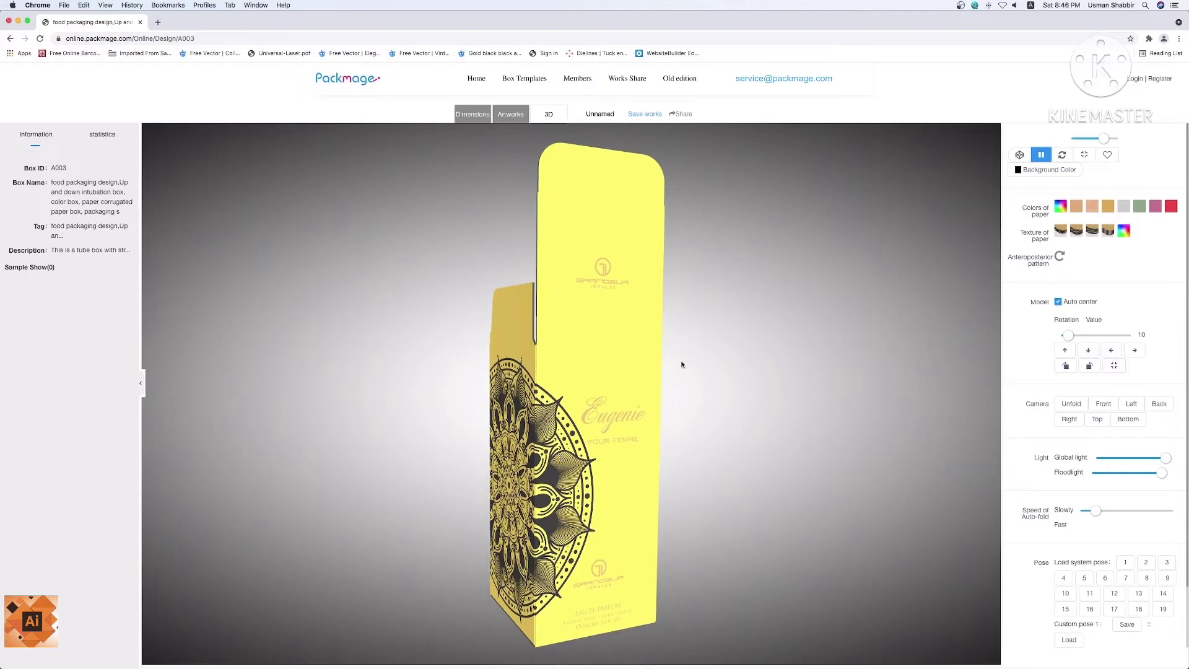
left_click_drag(1095, 138, 1154, 146)
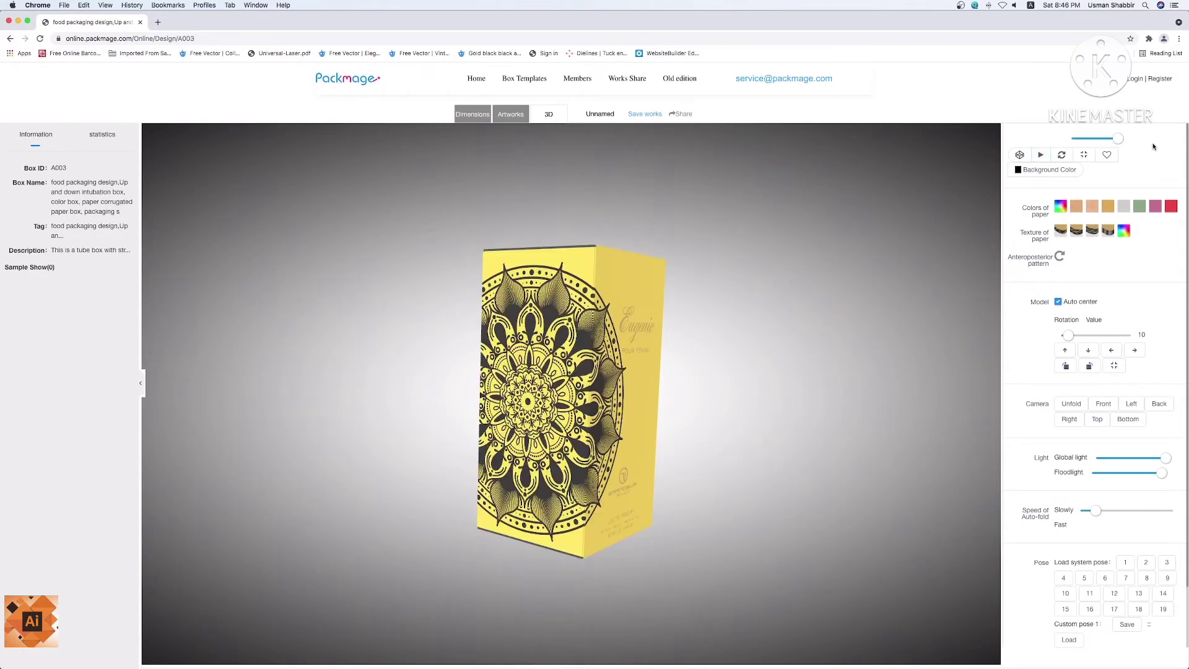
left_click(1063, 156)
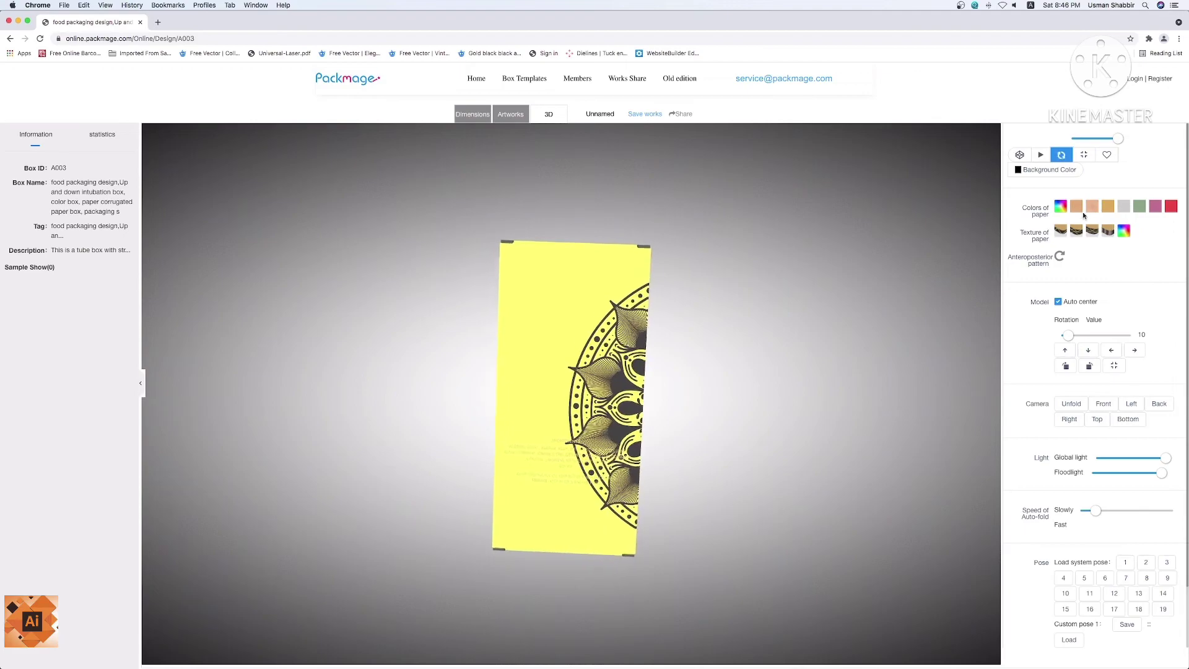
Darken the paper from dark grey to near-black #181619.
left_click(1061, 207)
left_click(561, 259)
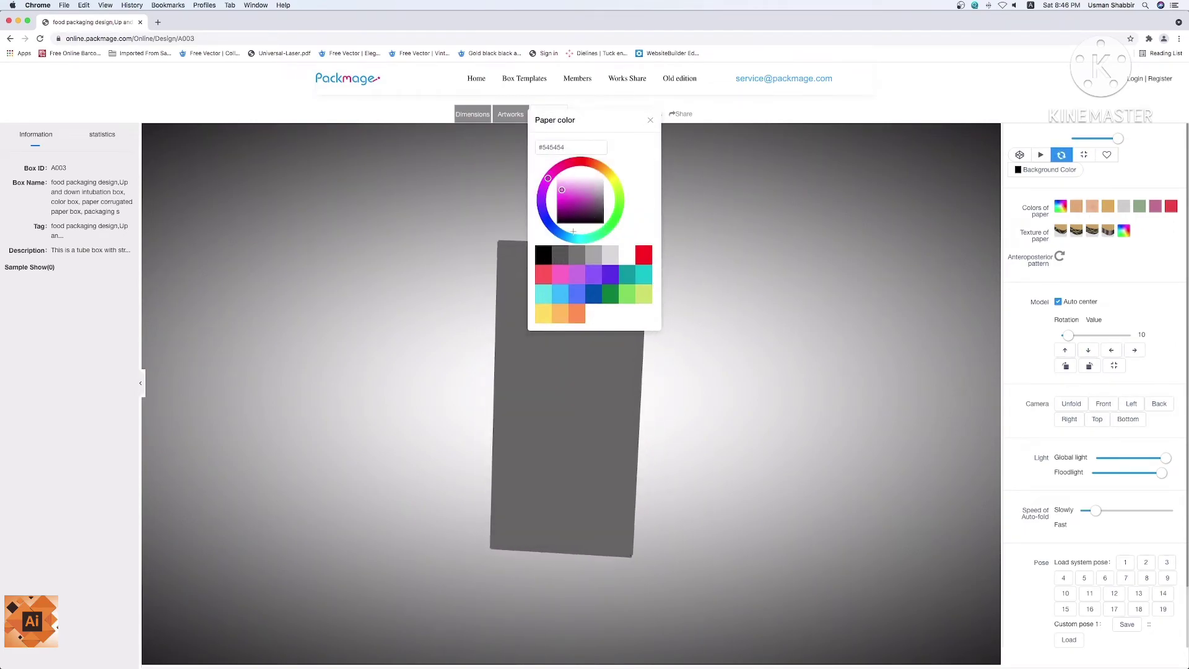
left_click_drag(561, 190, 602, 214)
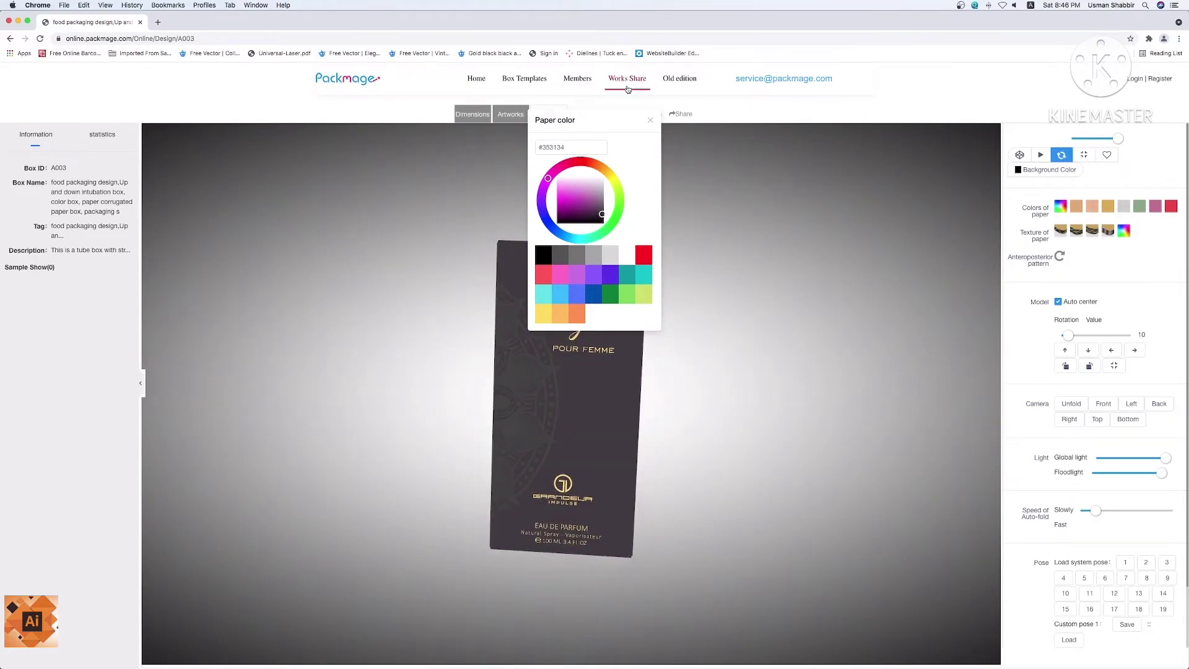
left_click(757, 534)
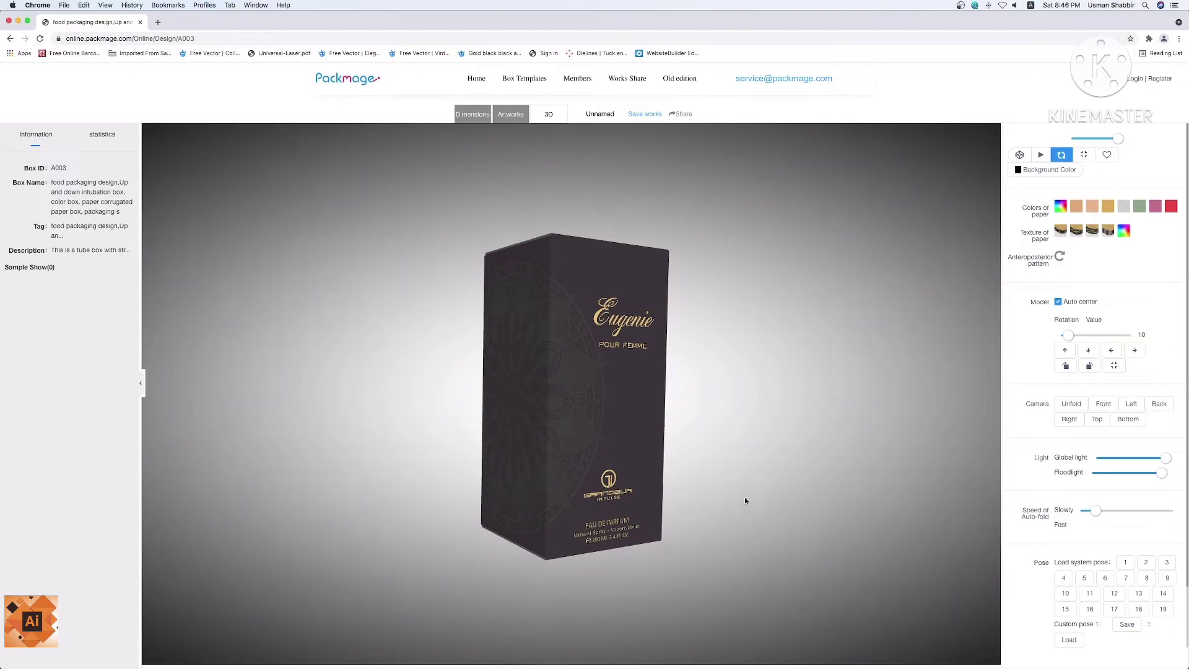
left_click(1060, 206)
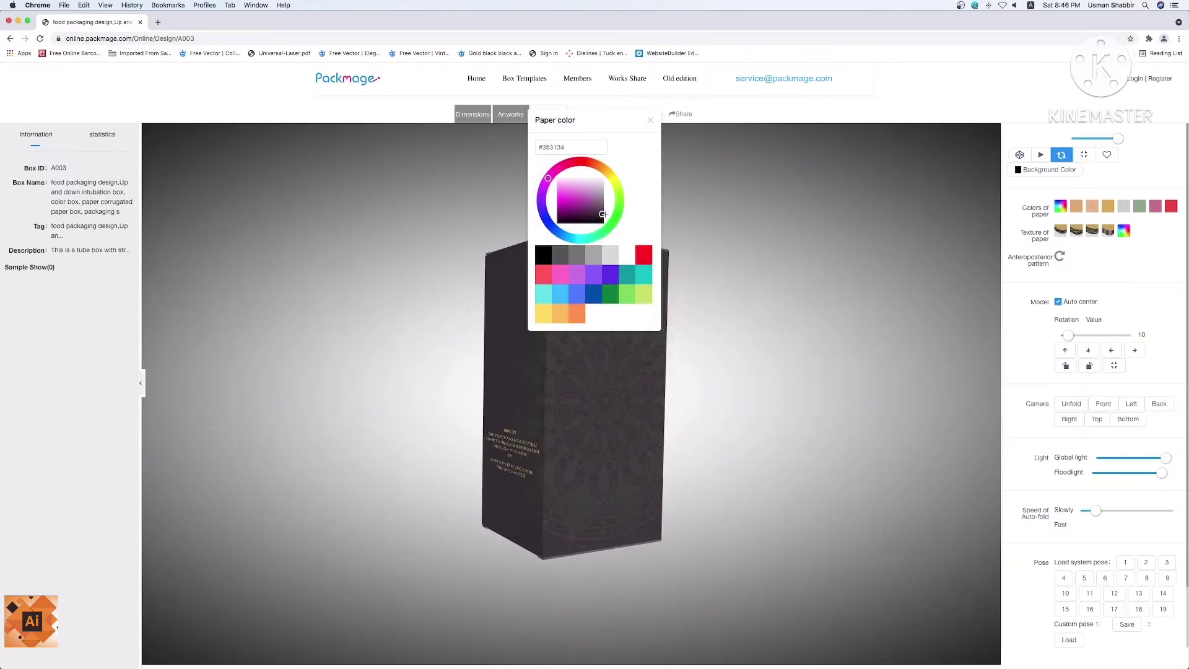
left_click_drag(602, 216, 601, 219)
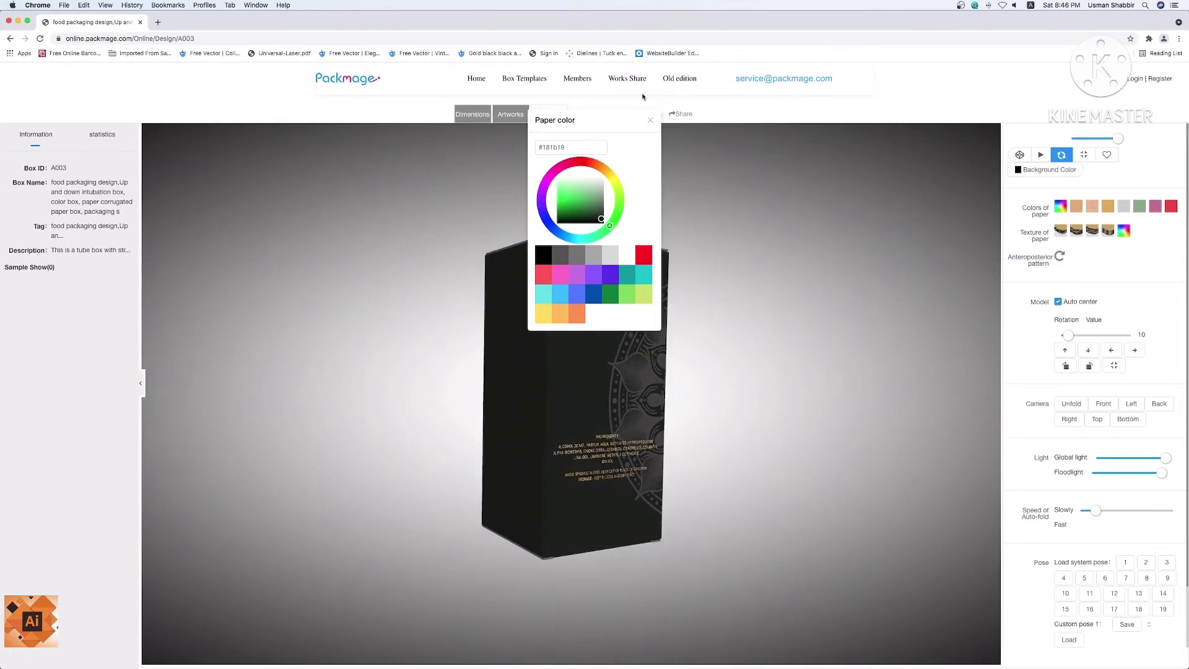
left_click(651, 122)
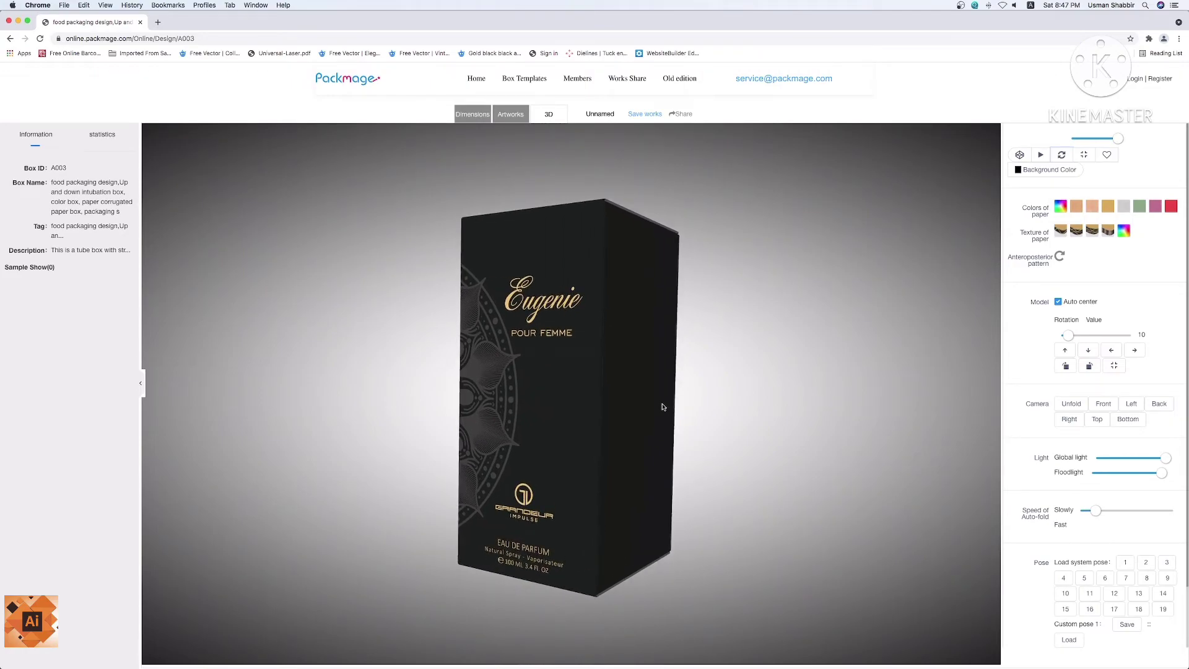
Try black and dark grey backgrounds, then settle on flat light green #7ed957.
left_click(1024, 173)
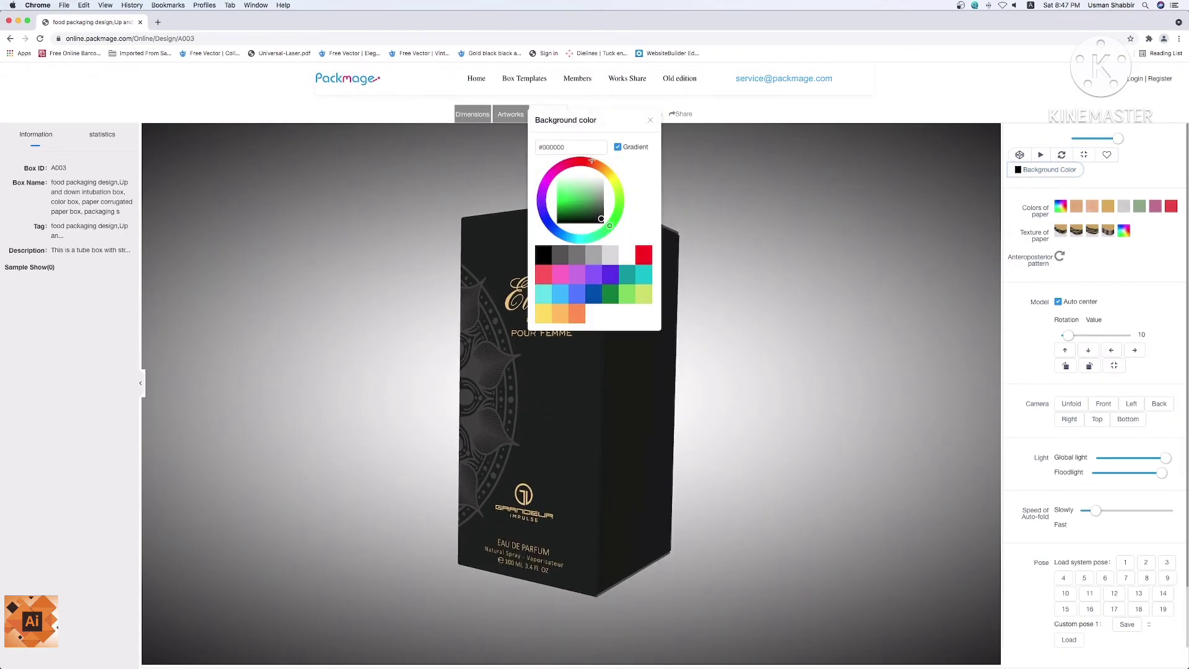
left_click(546, 259)
left_click(563, 260)
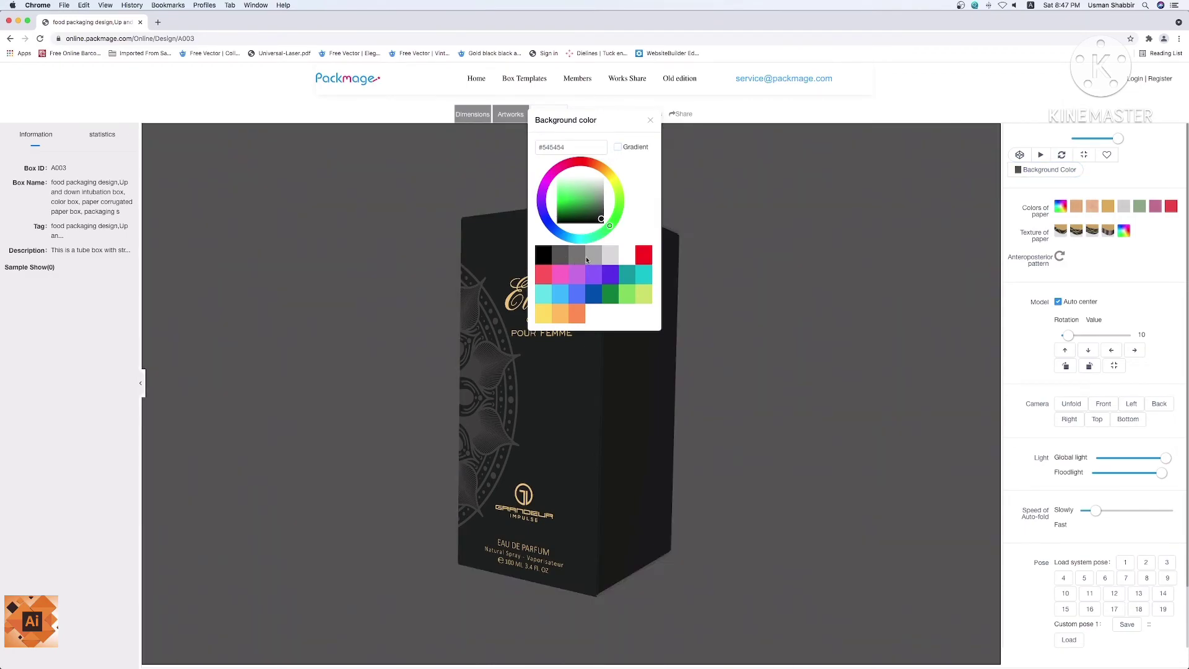
left_click(625, 299)
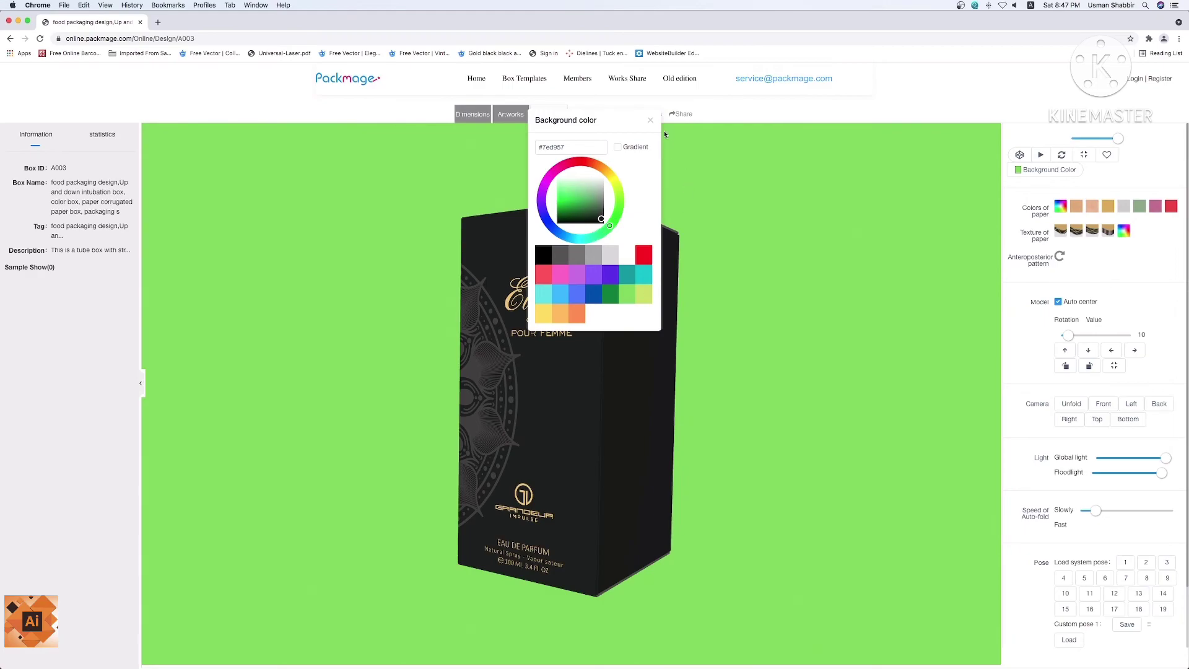
left_click(651, 122)
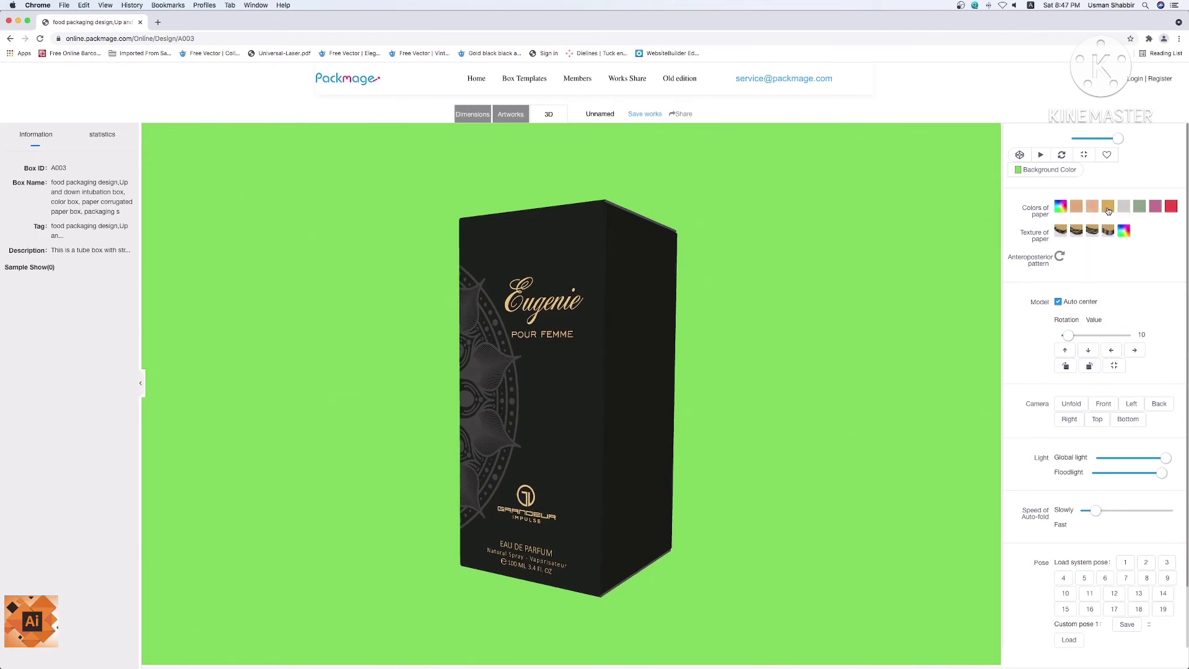
Toggle auto-rotate, then try system poses 7, 13, 9, 3 and settle on pose 2.
left_click(1063, 155)
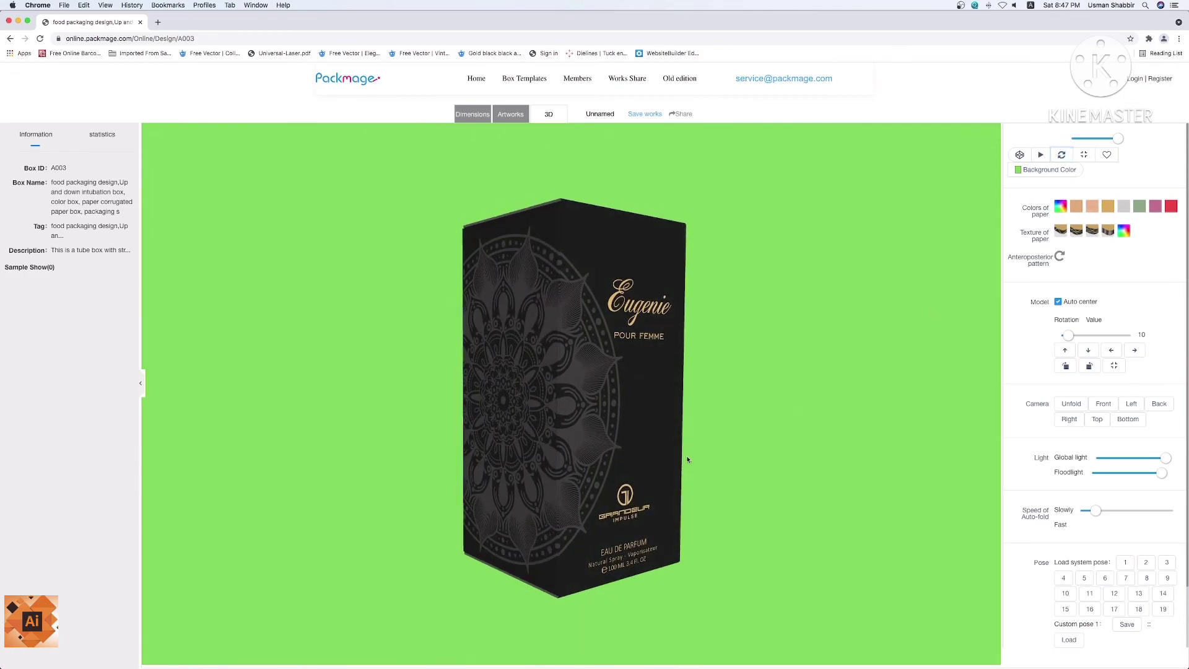
left_click(1113, 610)
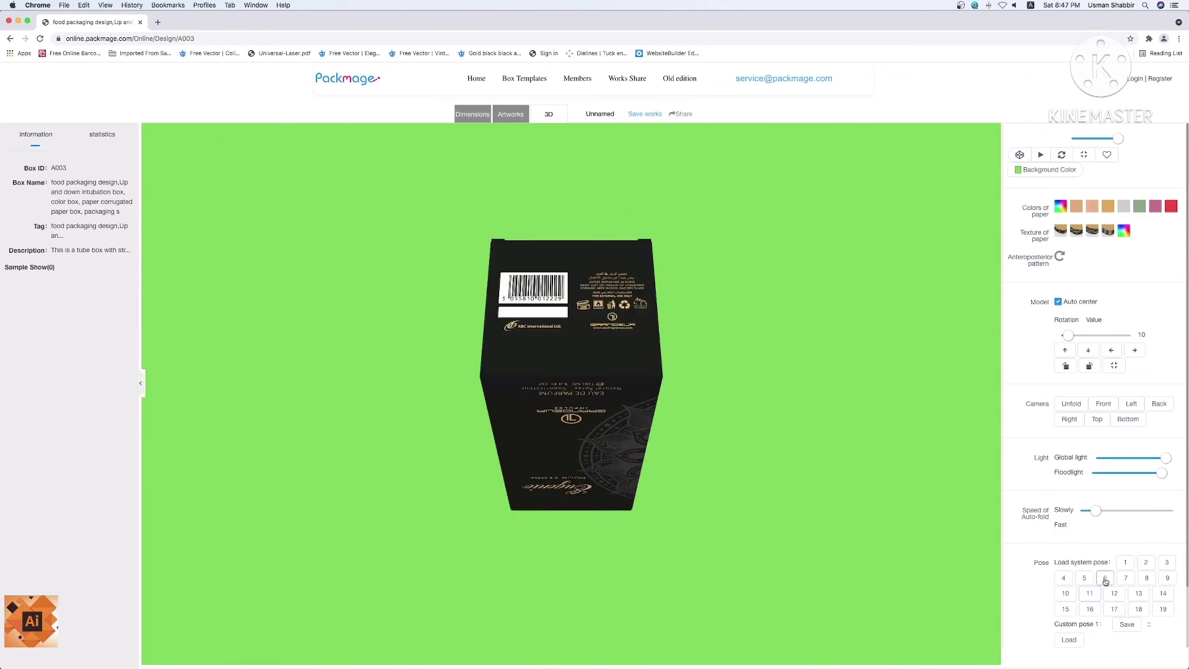
left_click(1146, 589)
left_click(1148, 579)
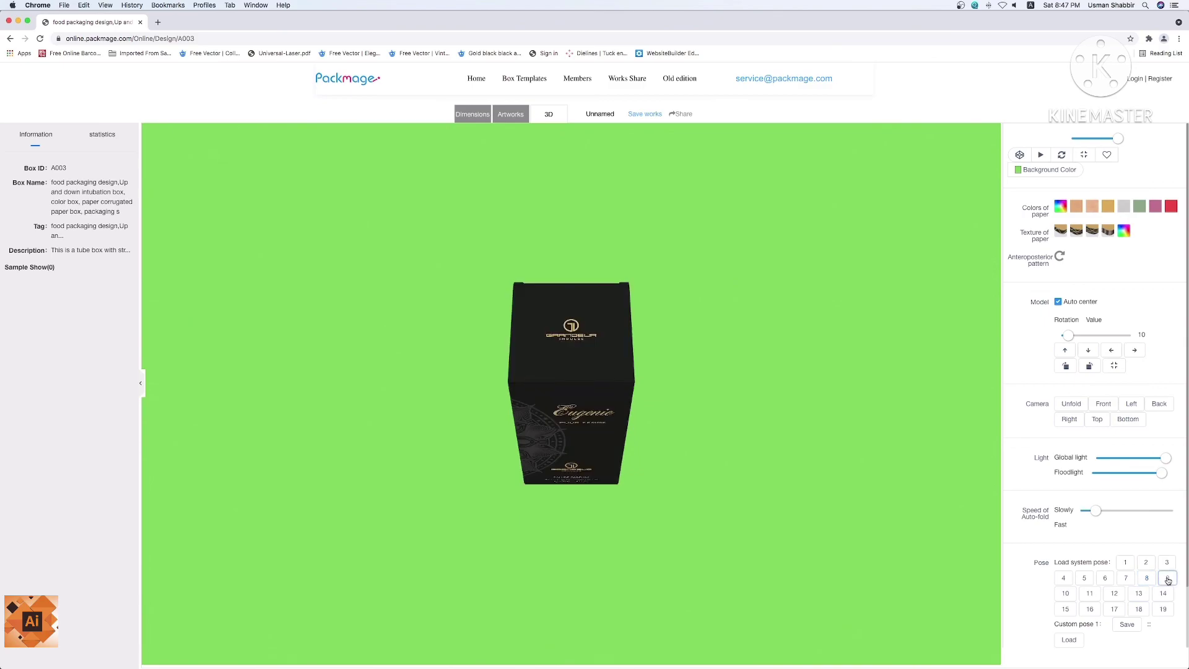
left_click(1168, 563)
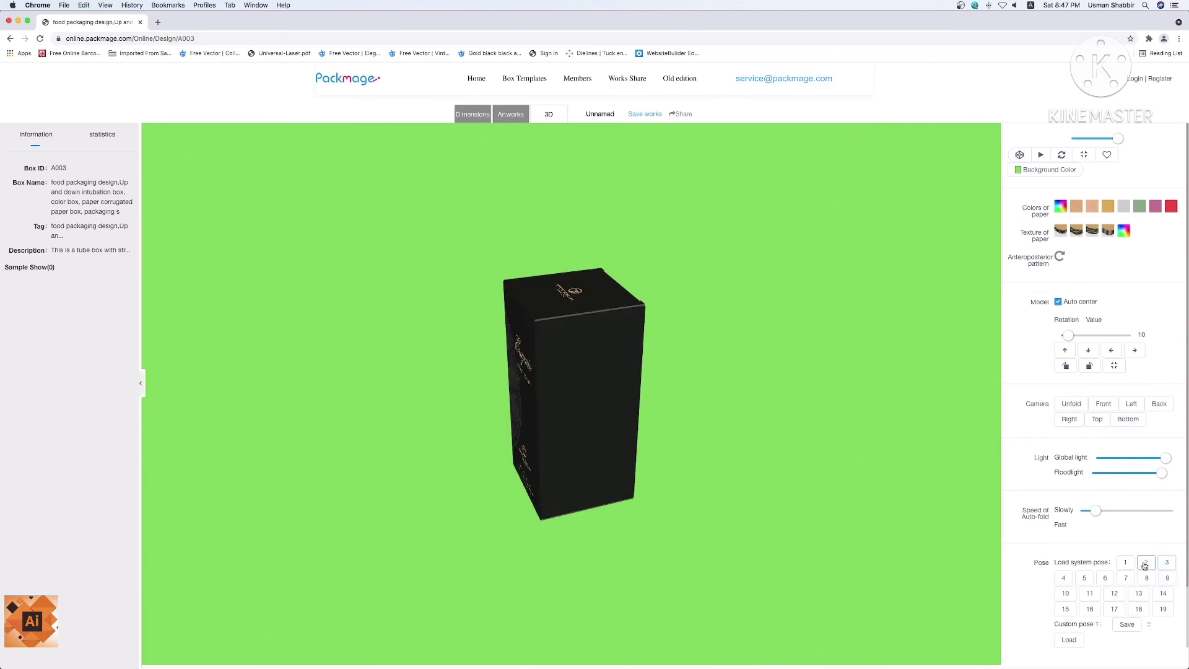
left_click(1145, 564)
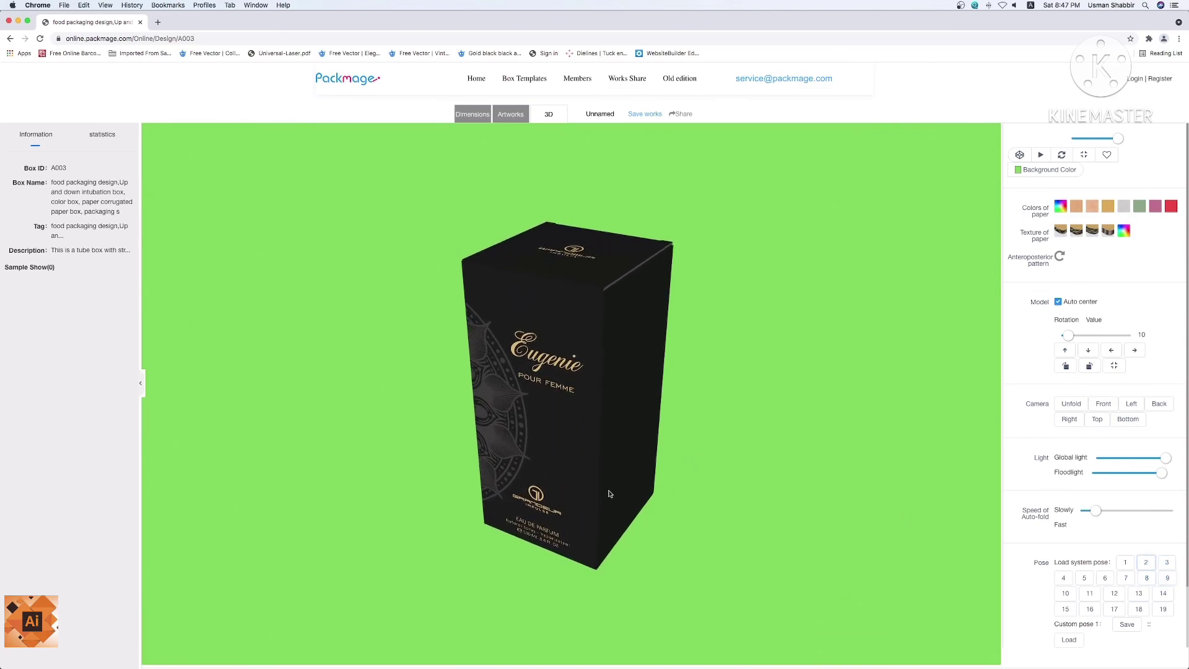